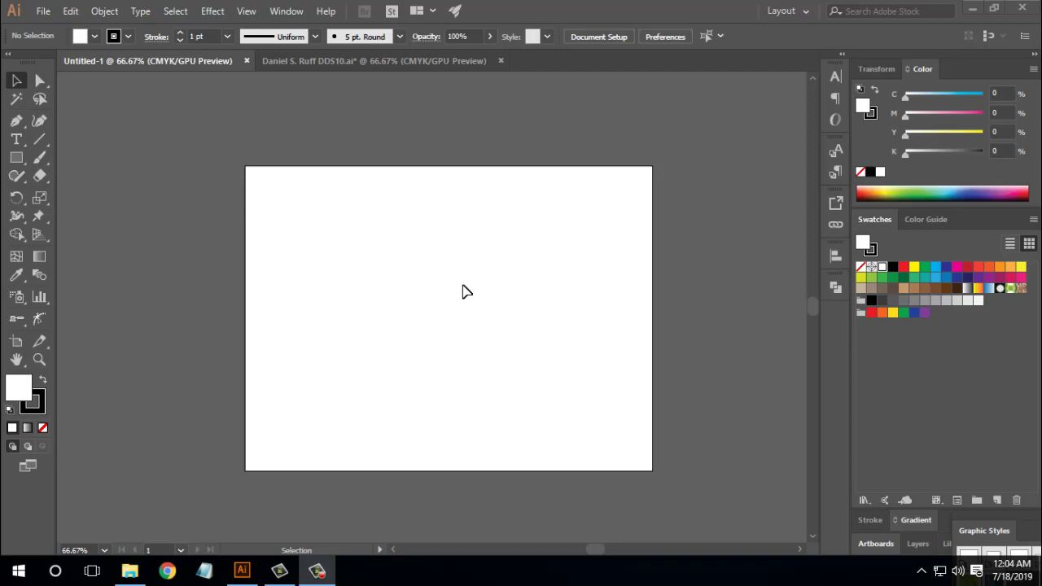
Create a rectangular grid 100 pt wide and 110 pt high with 5 horizontal and 5 vertical dividers near the artboard's middle.
left_click(468, 292)
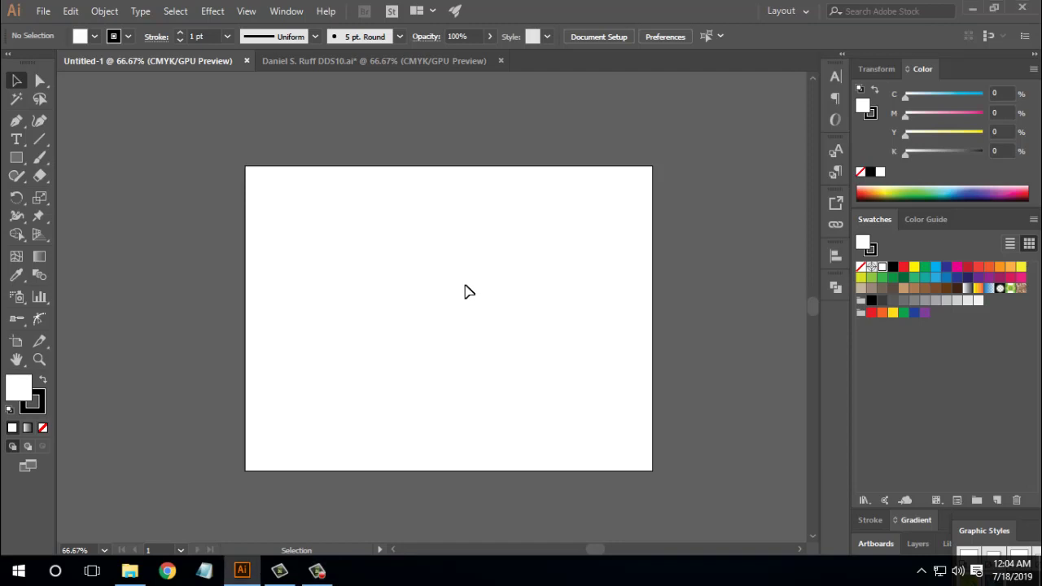
key("ctrl+1")
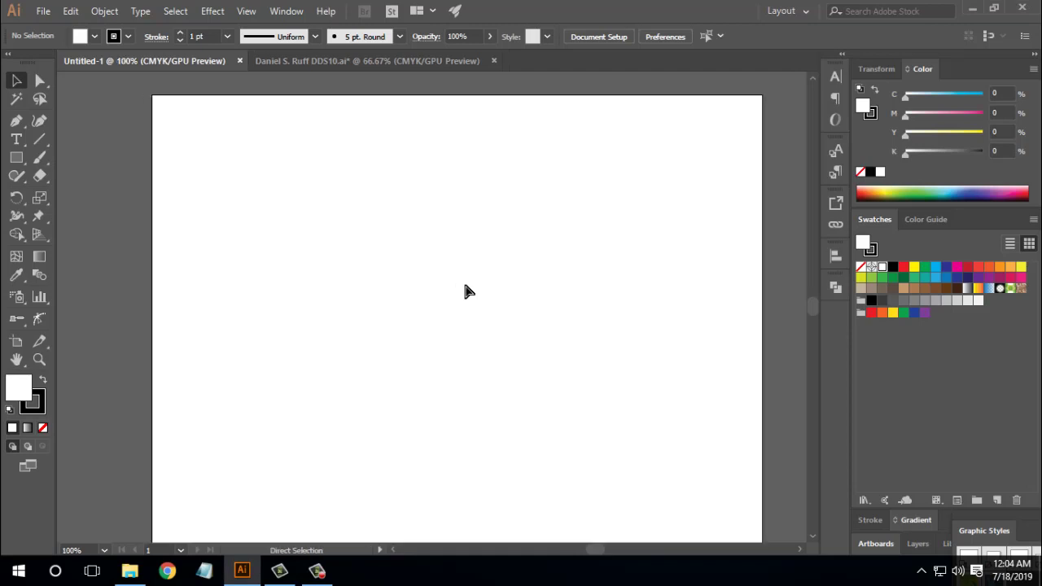
key("ctrl+0")
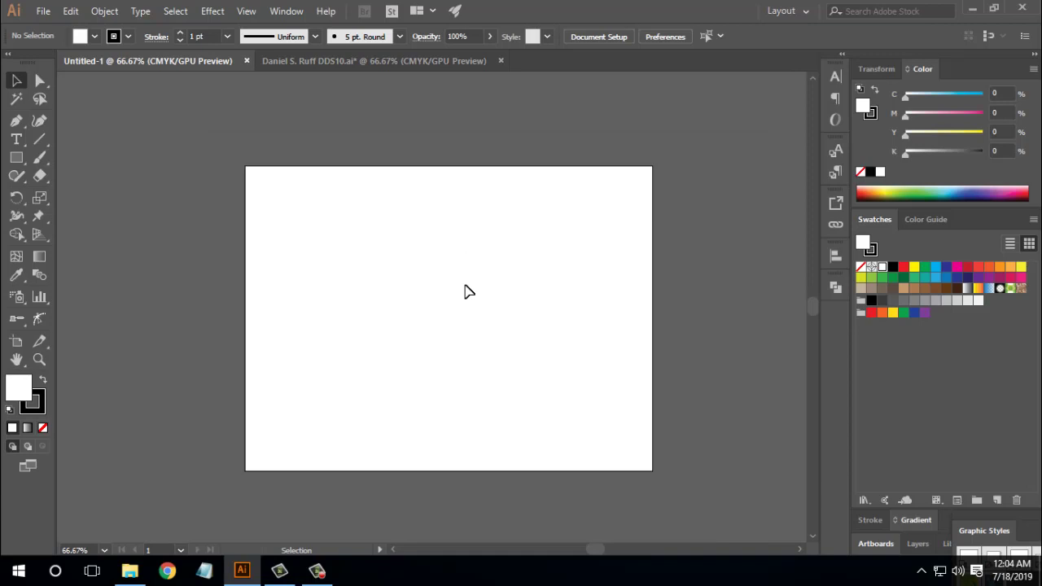
key("ctrl+1")
key("space")
left_click_drag(480, 296, 473, 286)
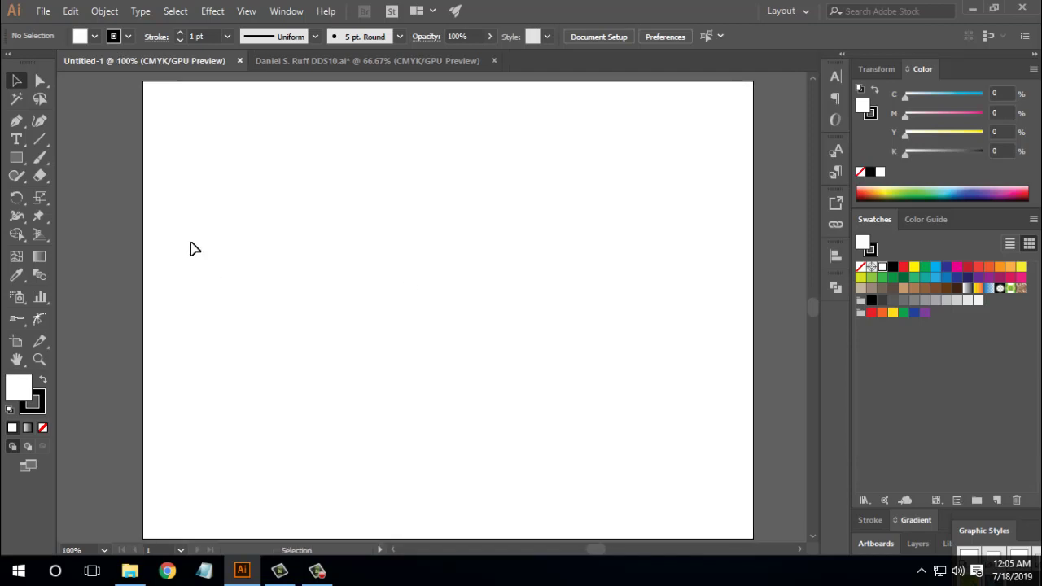
left_click(40, 145)
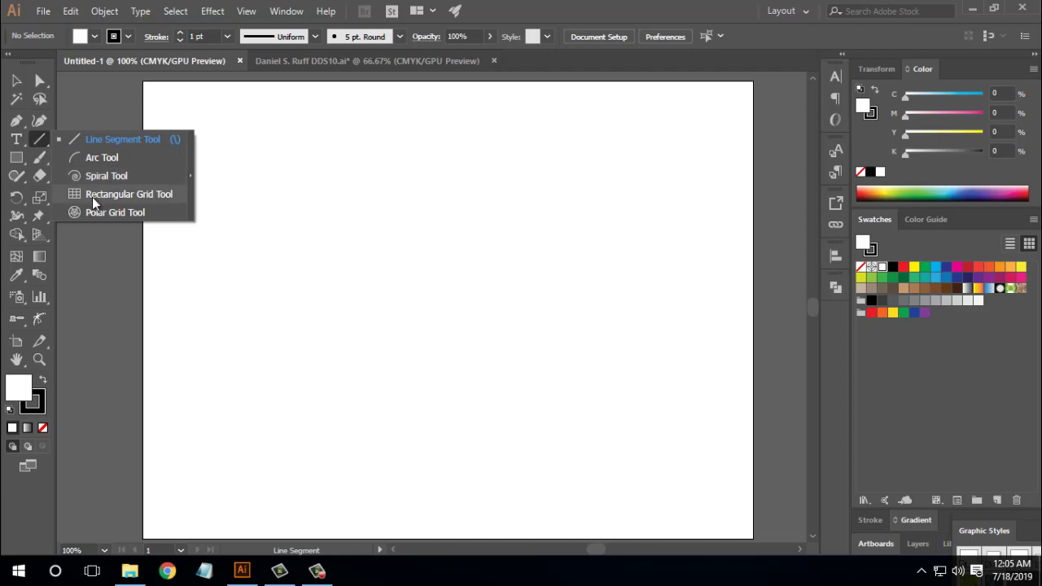
left_click(160, 199)
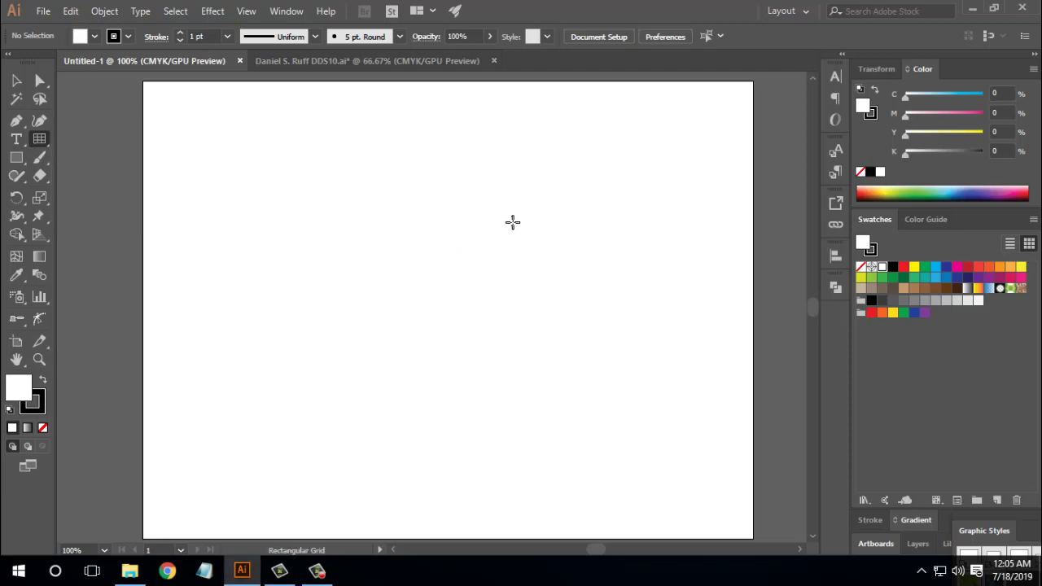
left_click(415, 221)
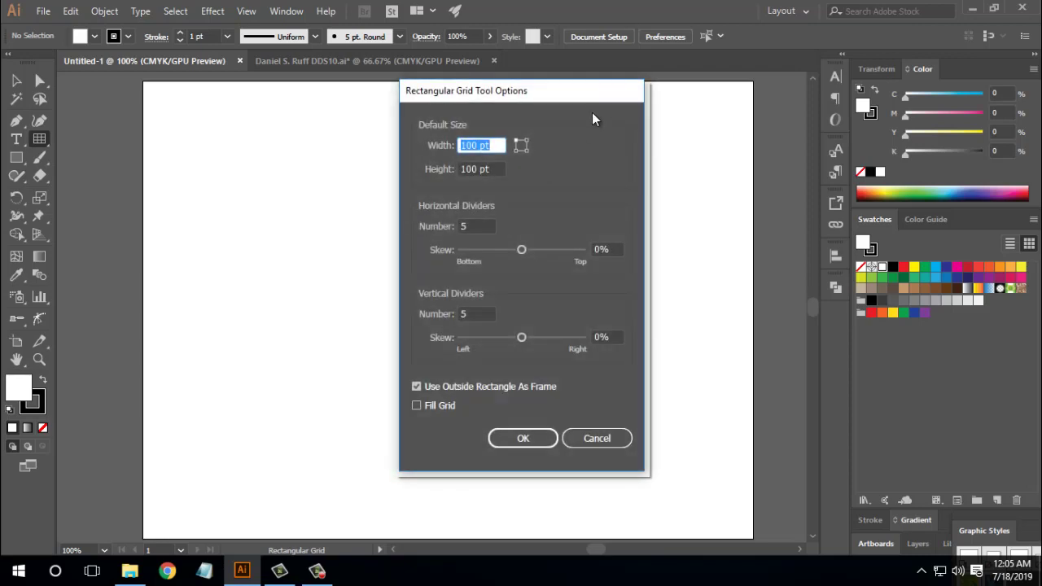
left_click_drag(588, 99, 566, 134)
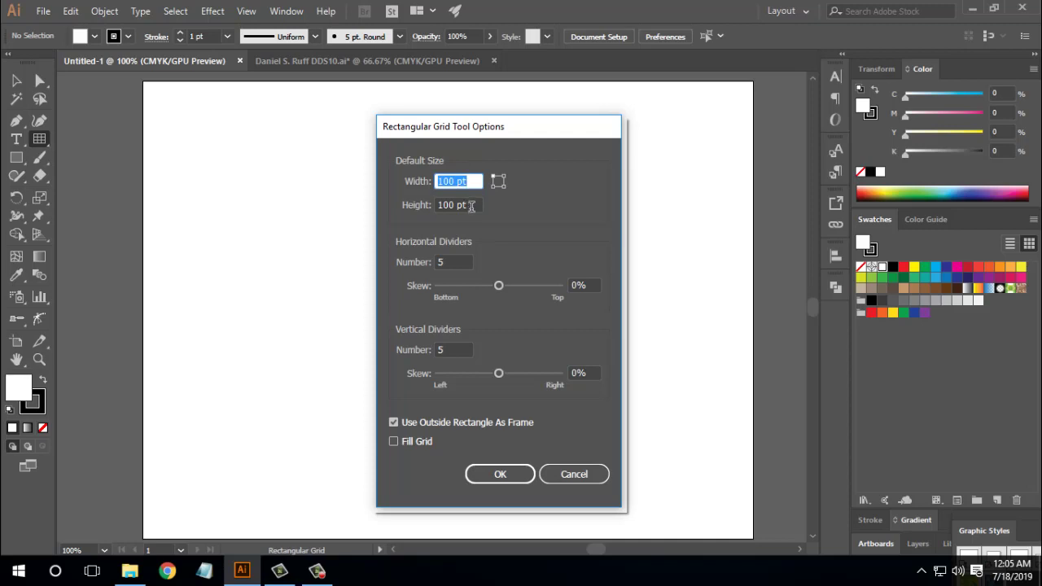
left_click_drag(476, 206, 401, 226)
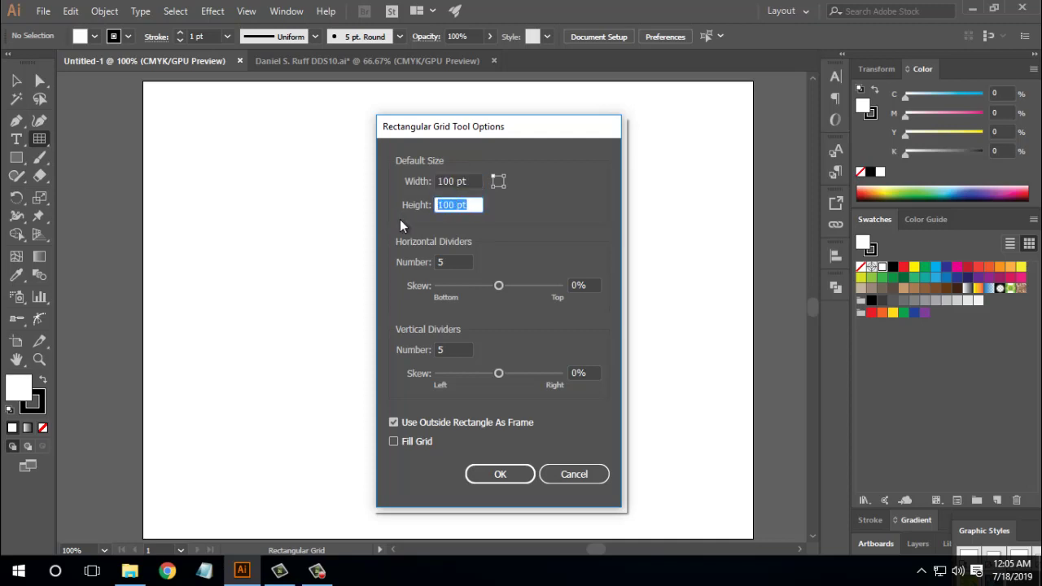
type("110")
left_click(505, 477)
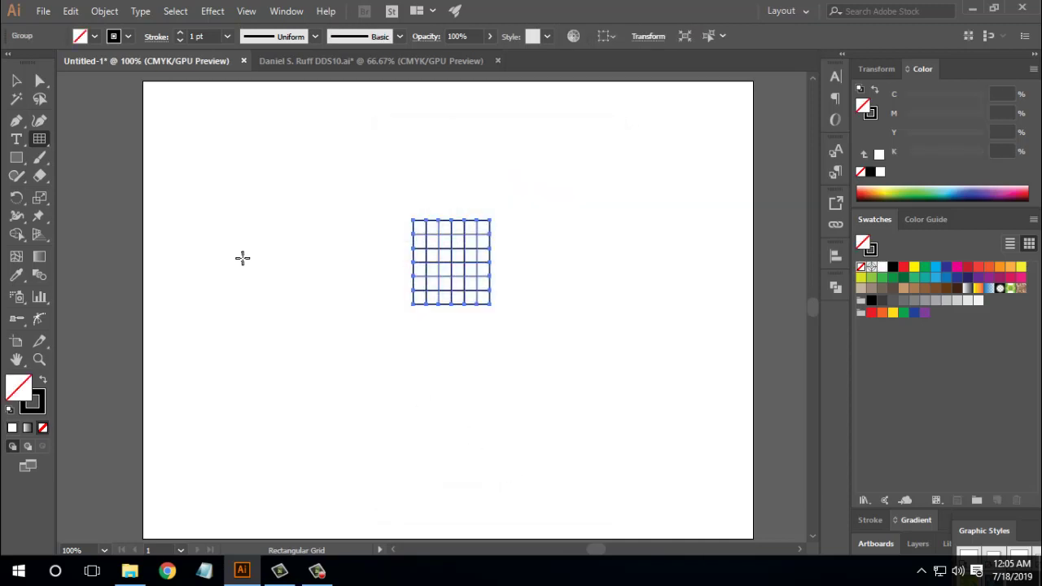
Change the grid's stroke colour to the light grey swatch (K 30%).
left_click(16, 79)
left_click_drag(378, 375, 534, 225)
left_click_drag(348, 380, 536, 226)
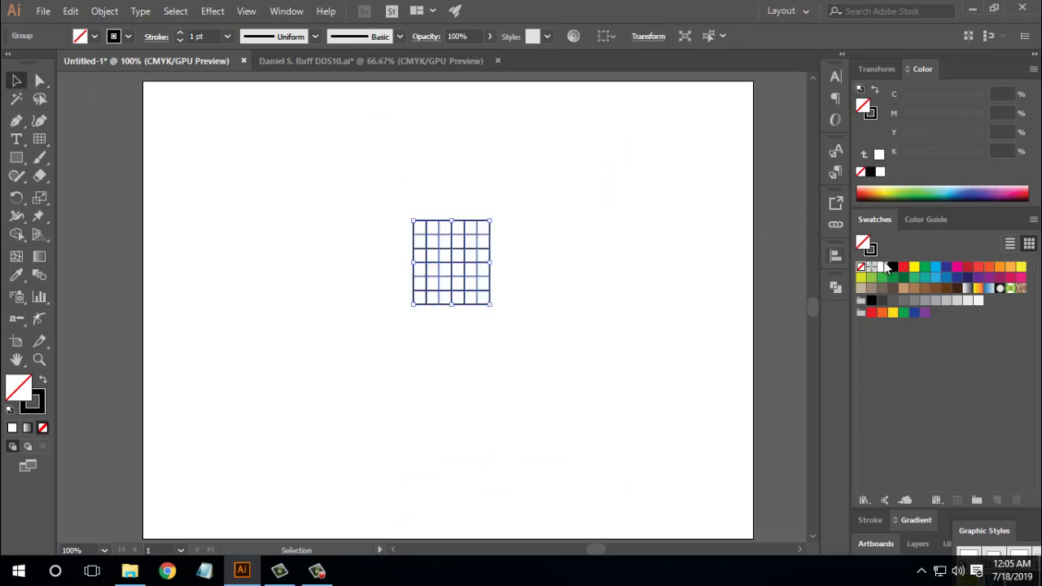
left_click(870, 250)
left_click(947, 301)
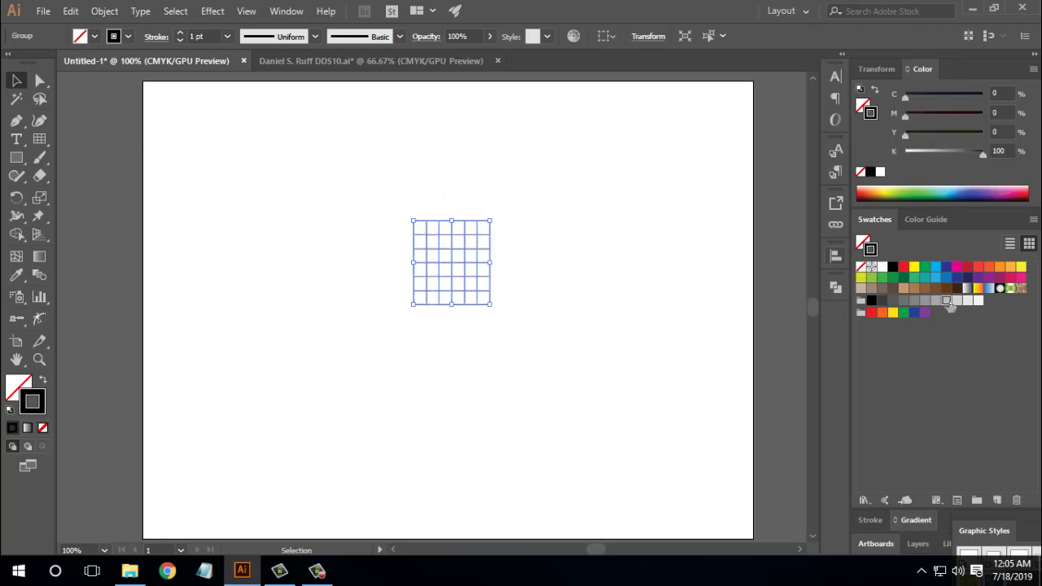
left_click(445, 405)
Scale the grid proportionally from its centre to a little over twice its size and move it down near the artboard's centre.
left_click_drag(368, 392, 553, 227)
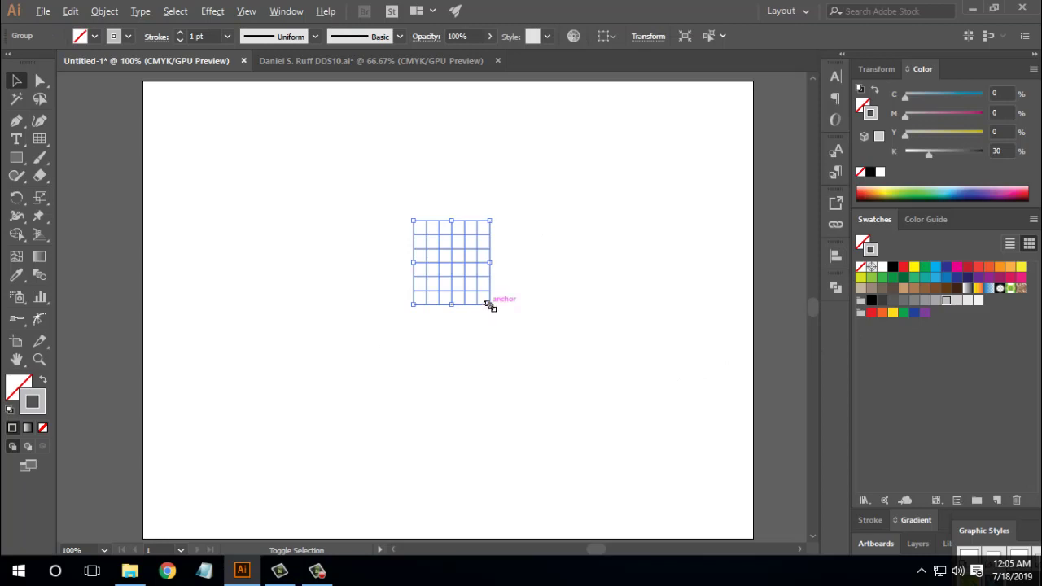
left_click_drag(493, 306, 539, 358)
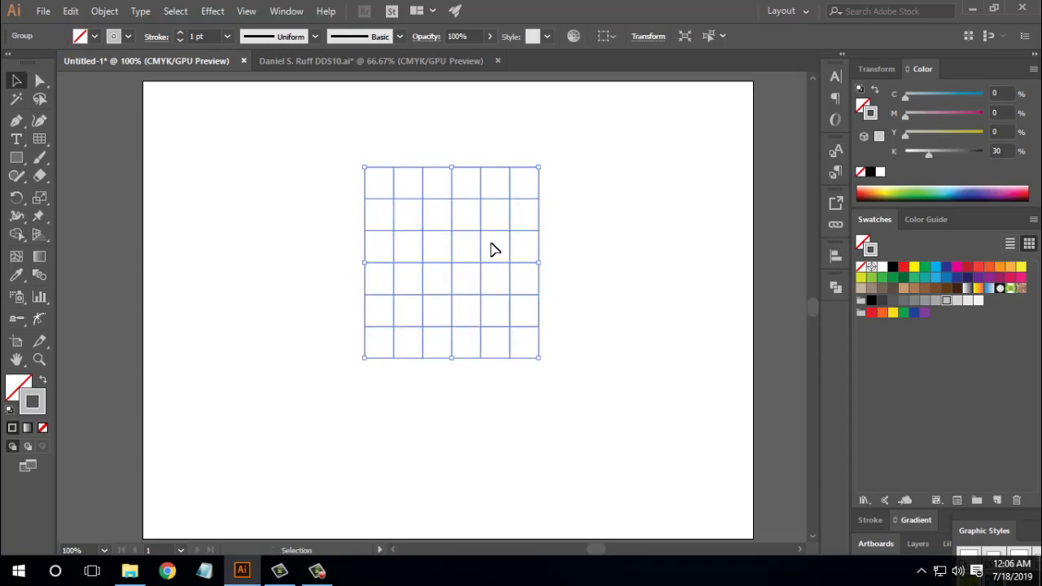
left_click_drag(486, 236, 486, 275)
left_click(649, 383)
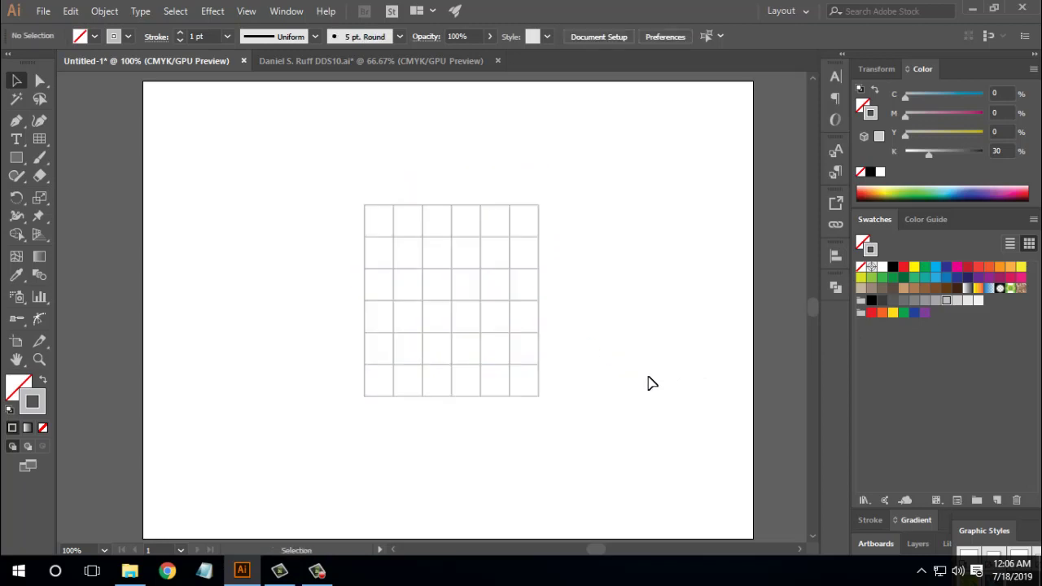
Select the whole grid and lock it.
key("ctrl+a")
left_click(316, 332)
left_click(481, 348)
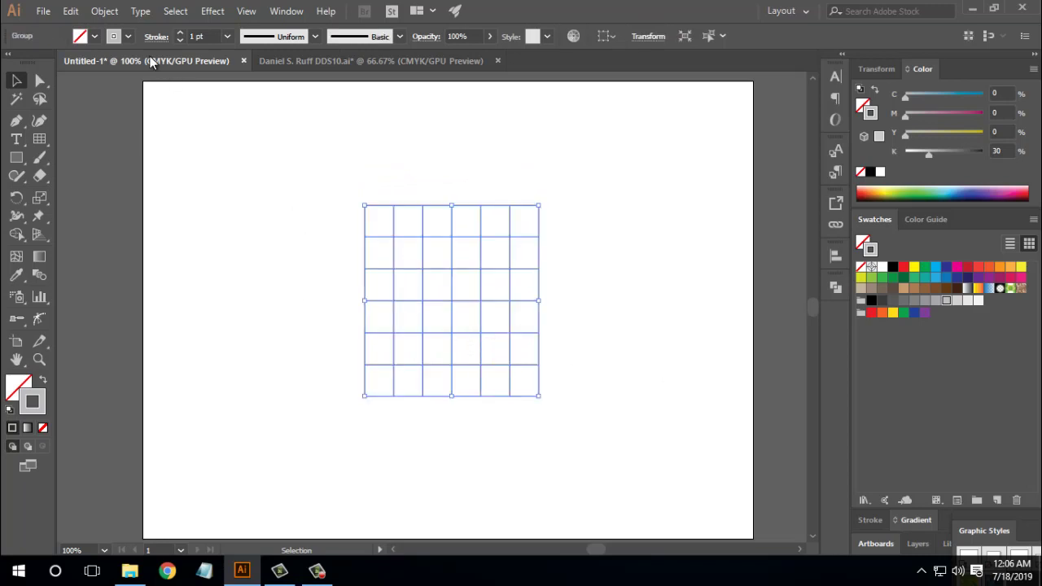
left_click(107, 12)
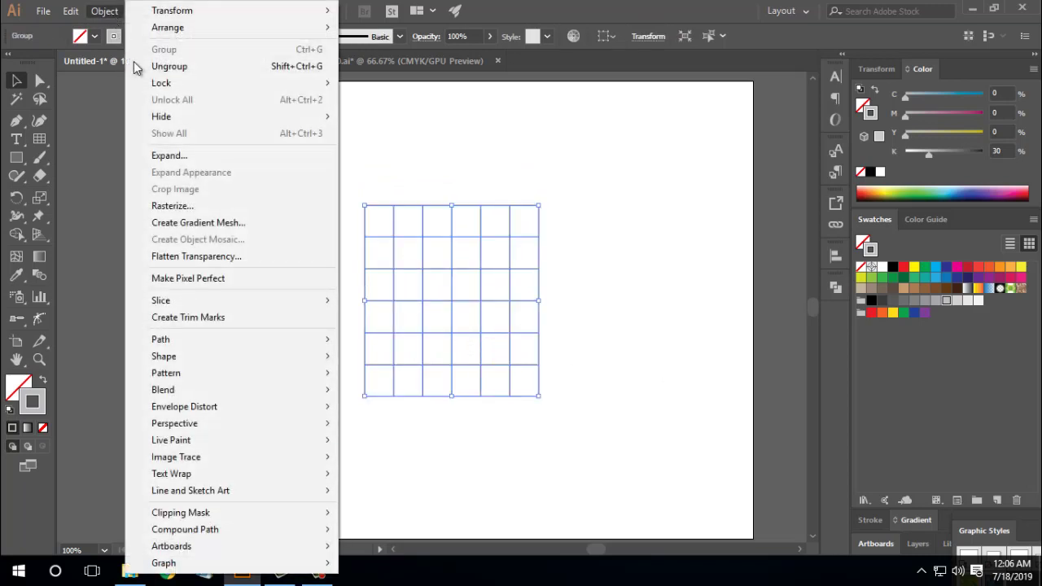
mouse_move(205, 86)
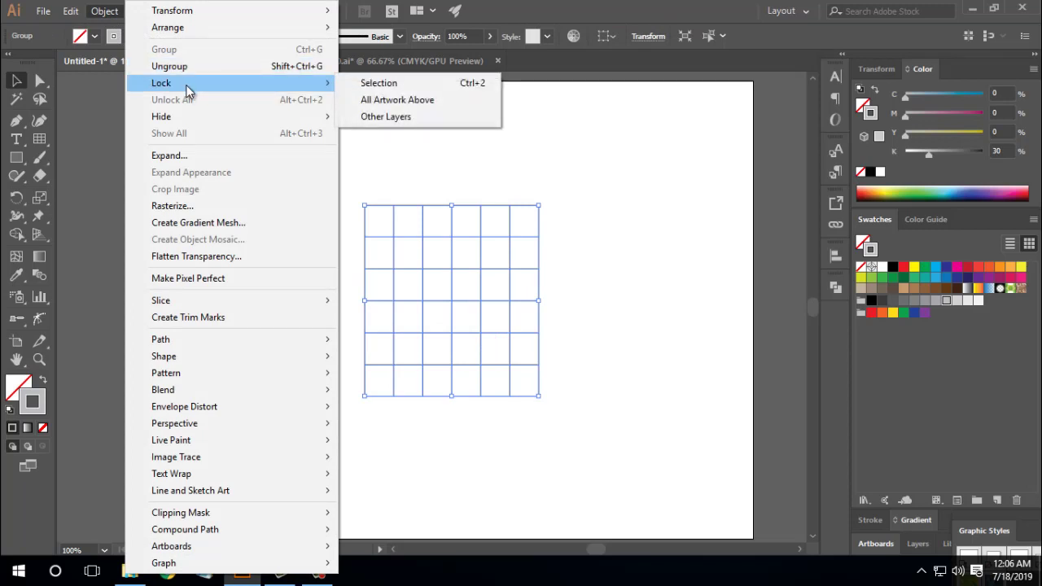
left_click(381, 83)
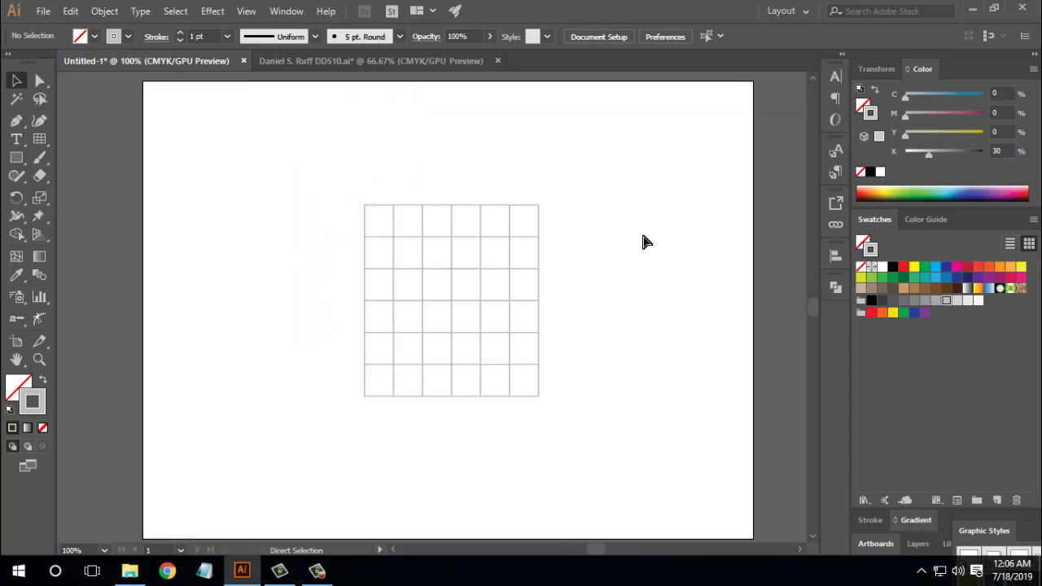
Draw a closed six-point tooth outline with the Pen tool on grid intersections, black stroke and no fill, notched at its top and bottom centre.
key("ctrl+=")
left_click_drag(598, 268, 595, 276)
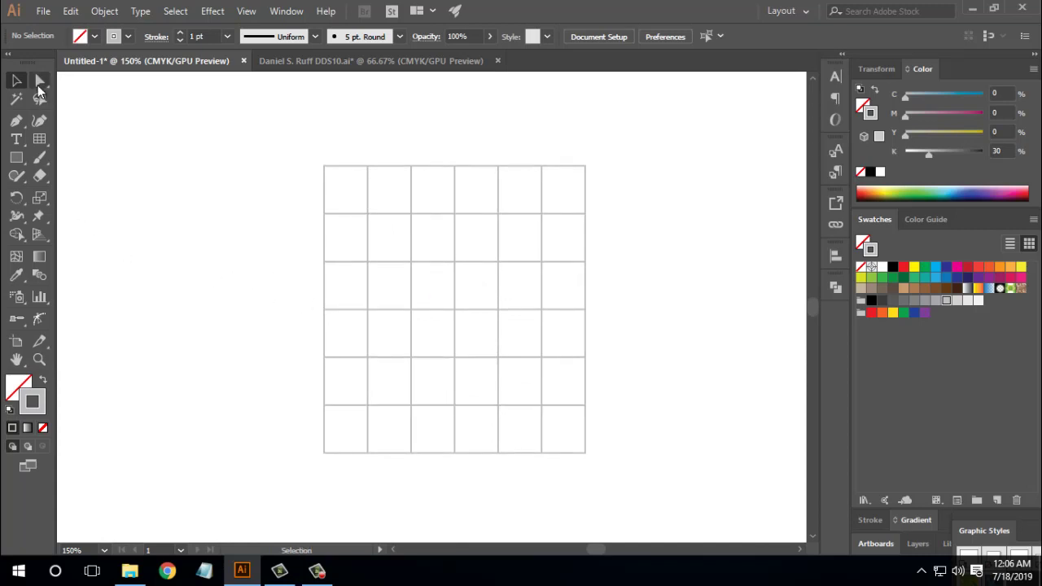
left_click(17, 122)
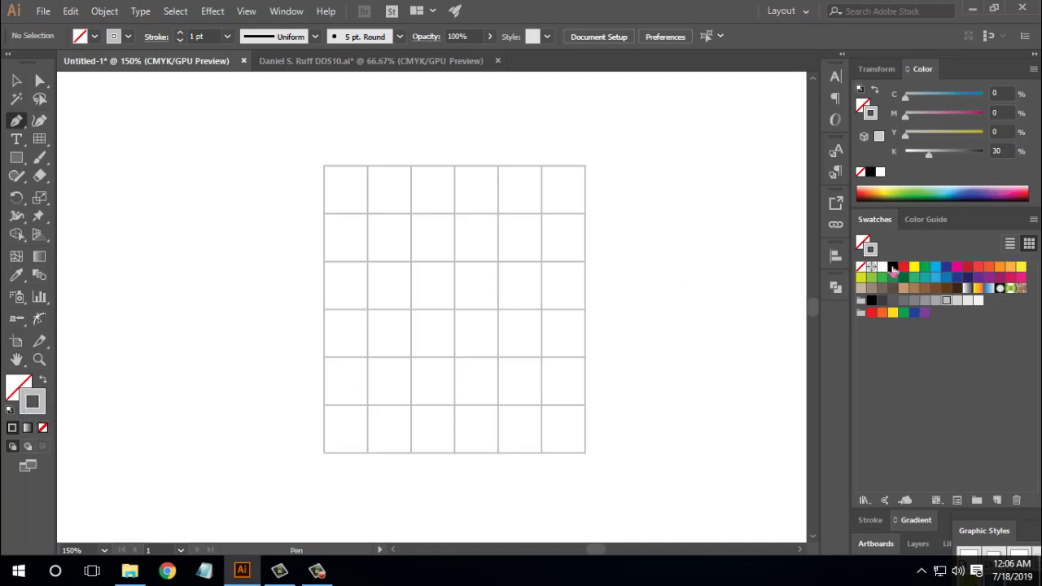
left_click(893, 267)
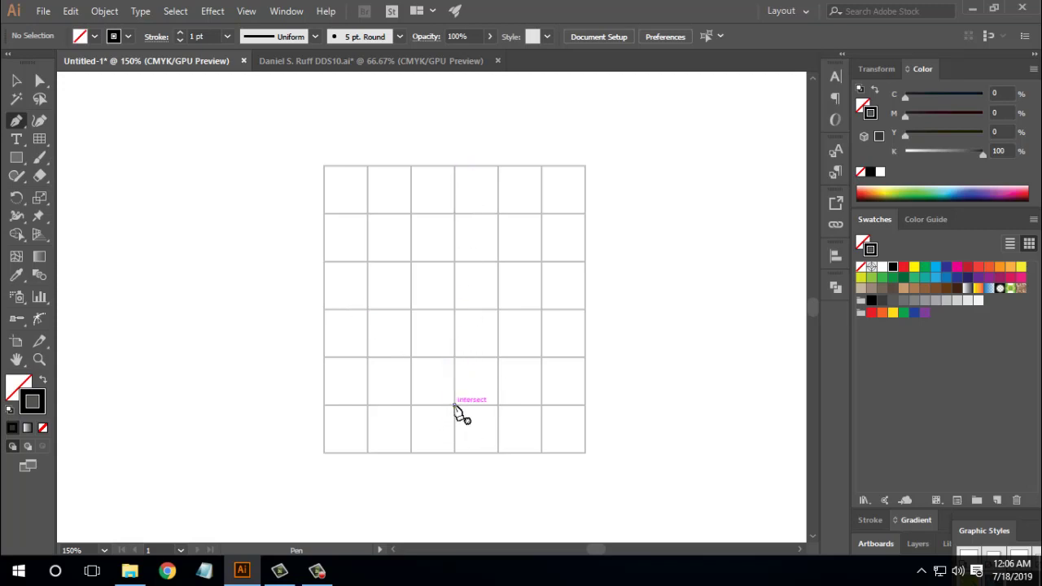
left_click(454, 406)
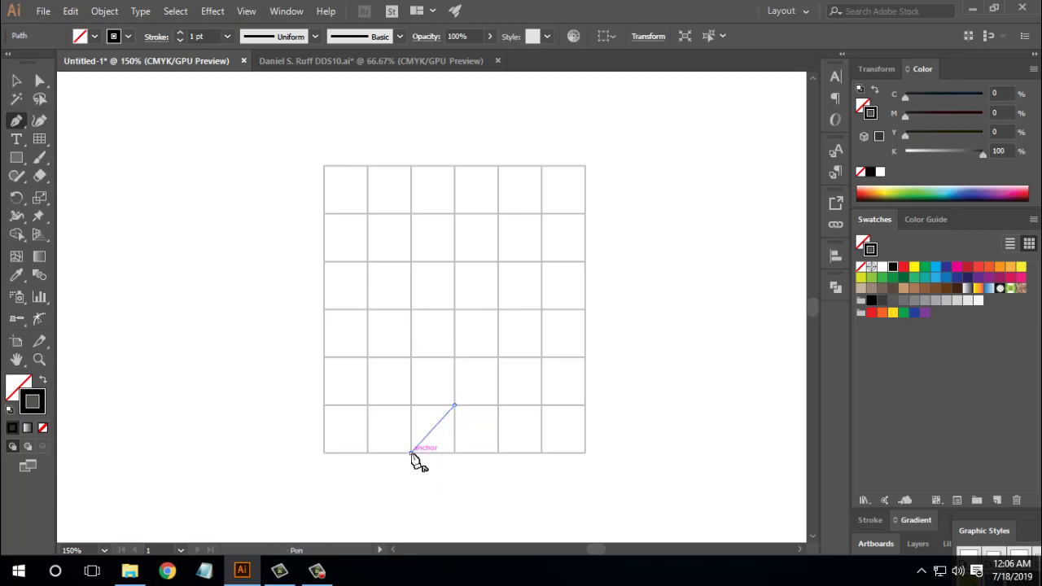
left_click(412, 454)
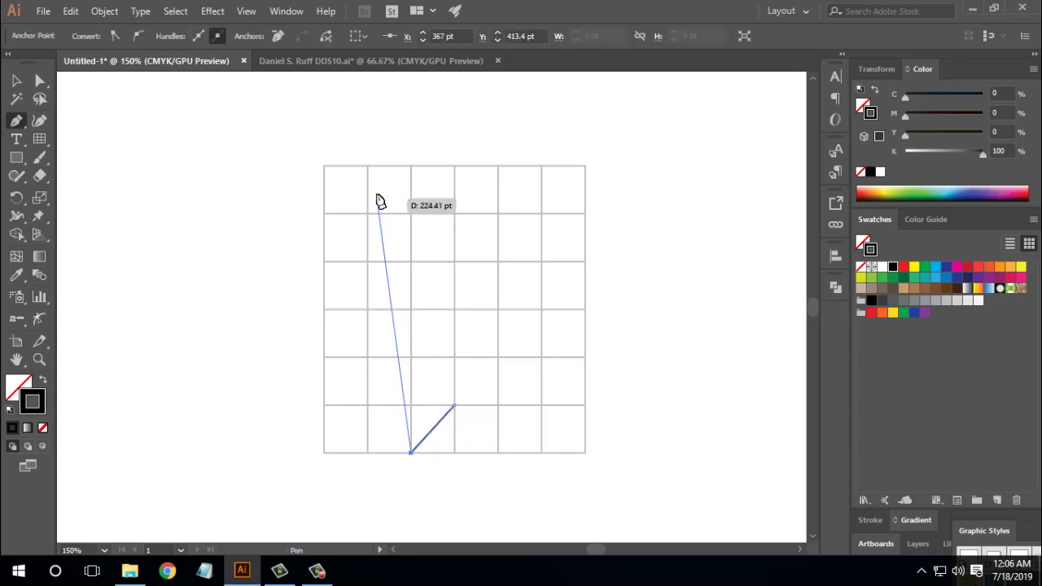
left_click(367, 167)
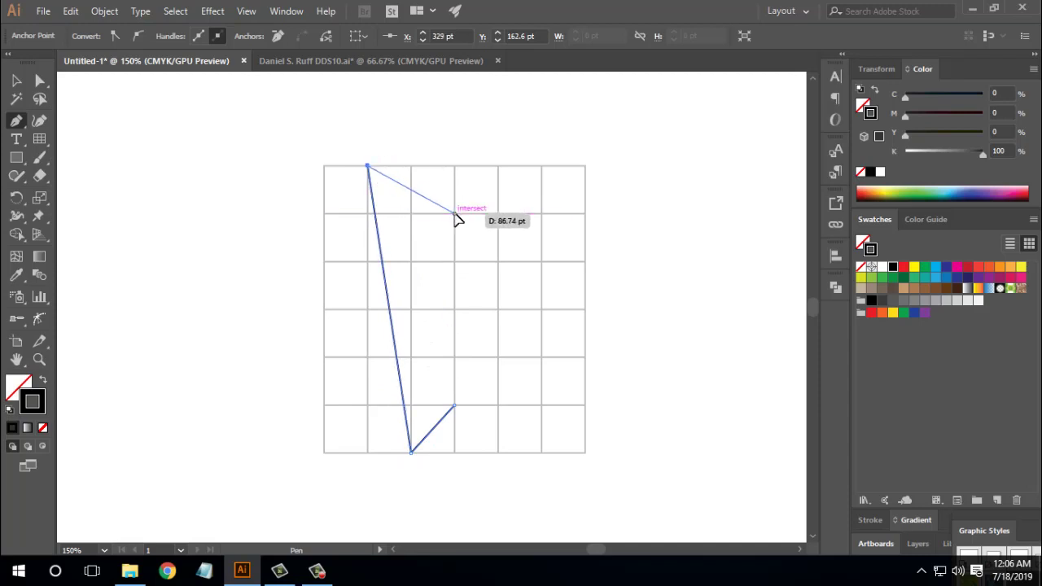
left_click(455, 213)
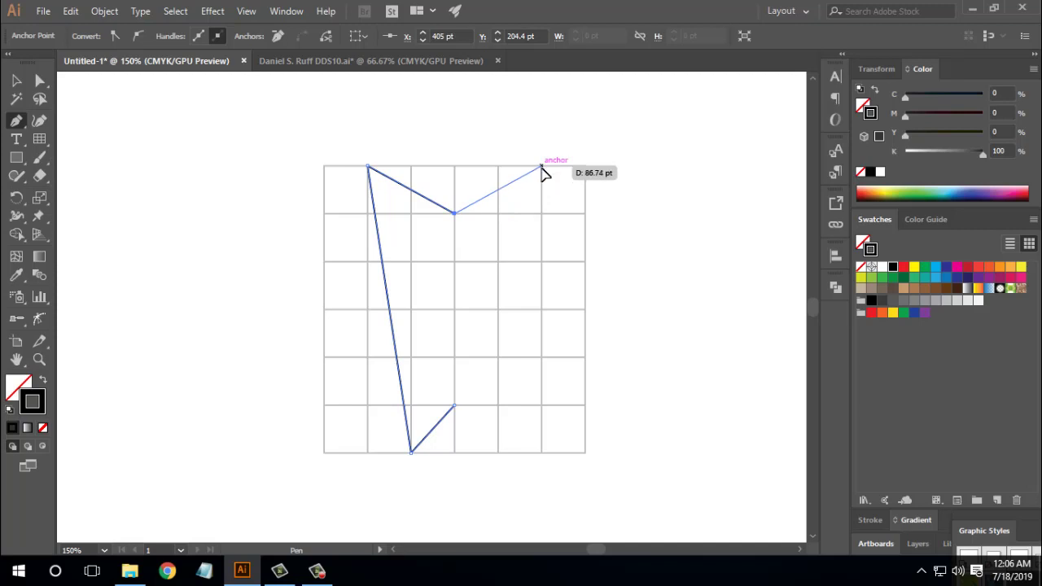
left_click(541, 167)
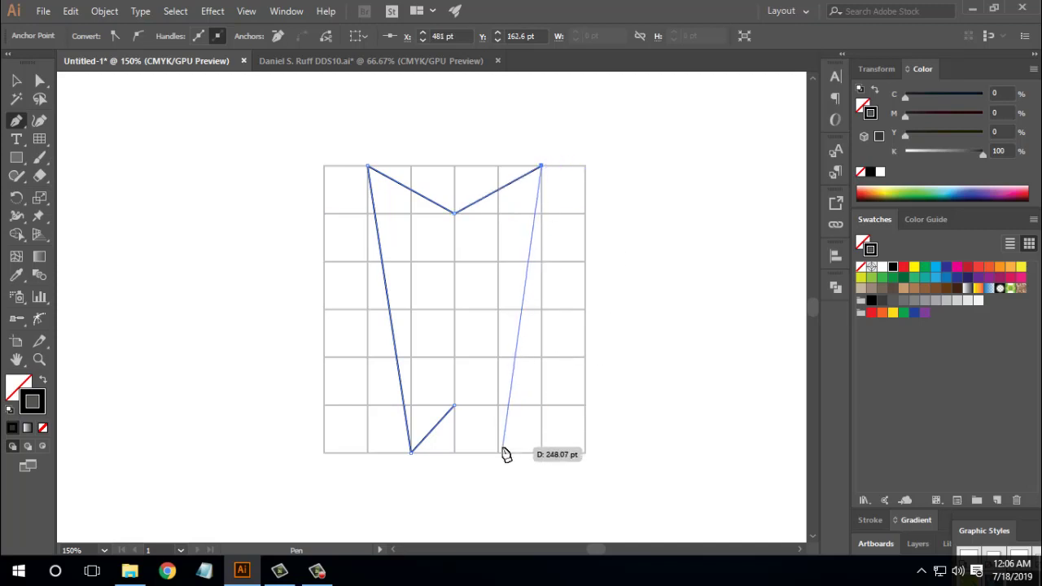
left_click(499, 453)
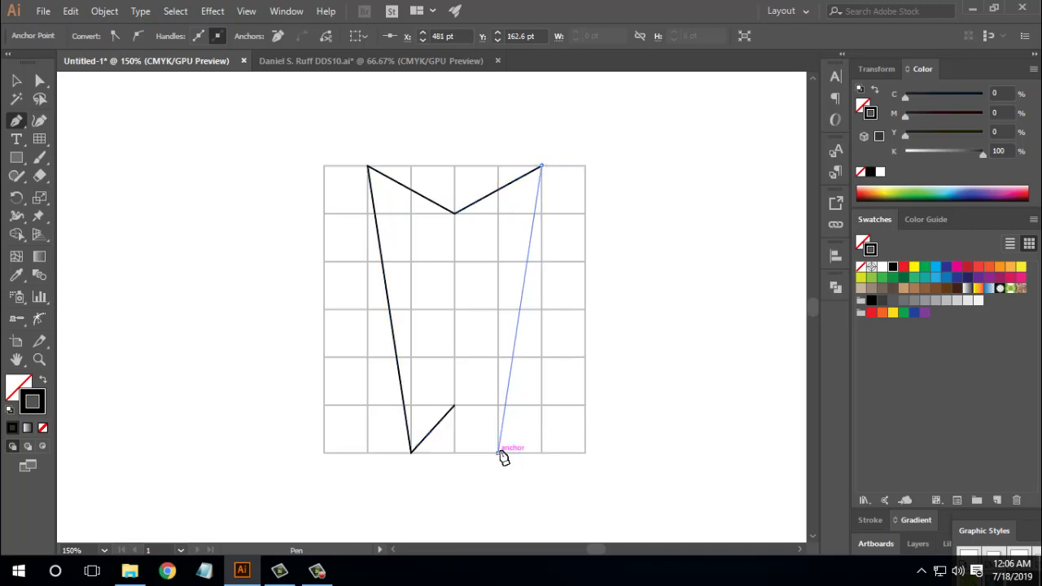
left_click(454, 406)
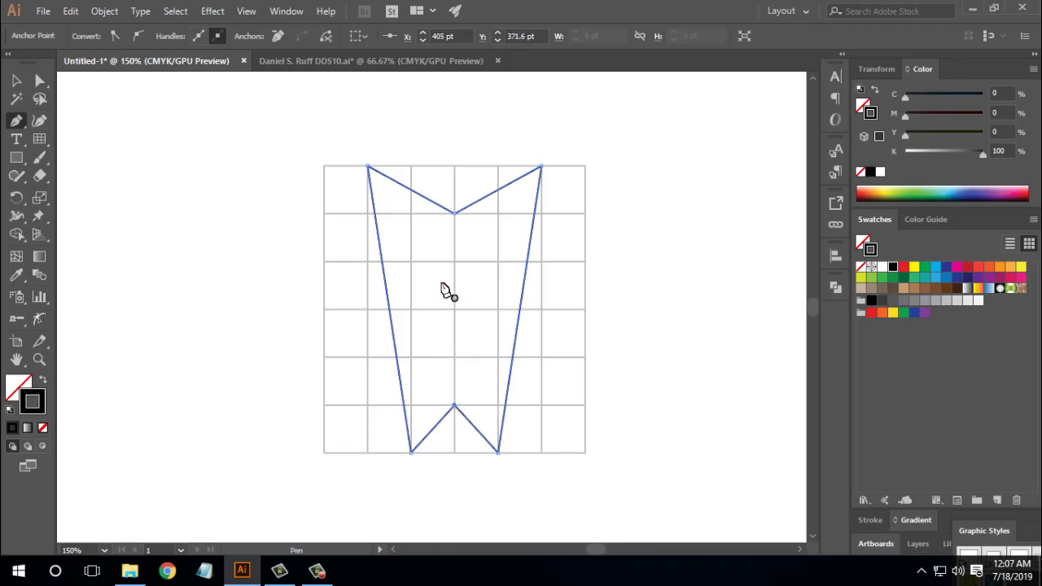
left_click(473, 303, "ctrl")
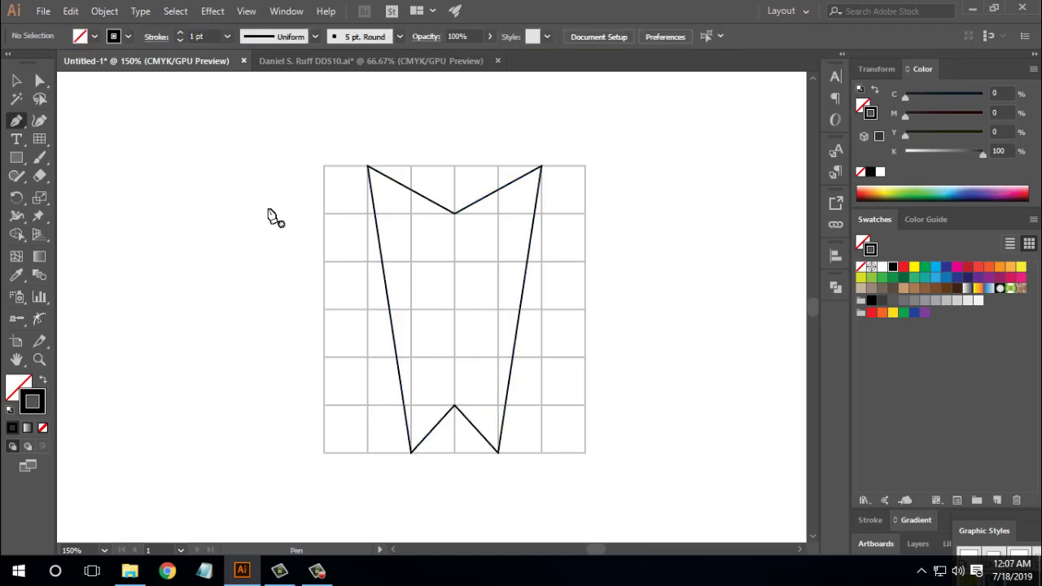
Convert the outline's three upper and three lower anchor points to smooth points.
left_click(40, 80)
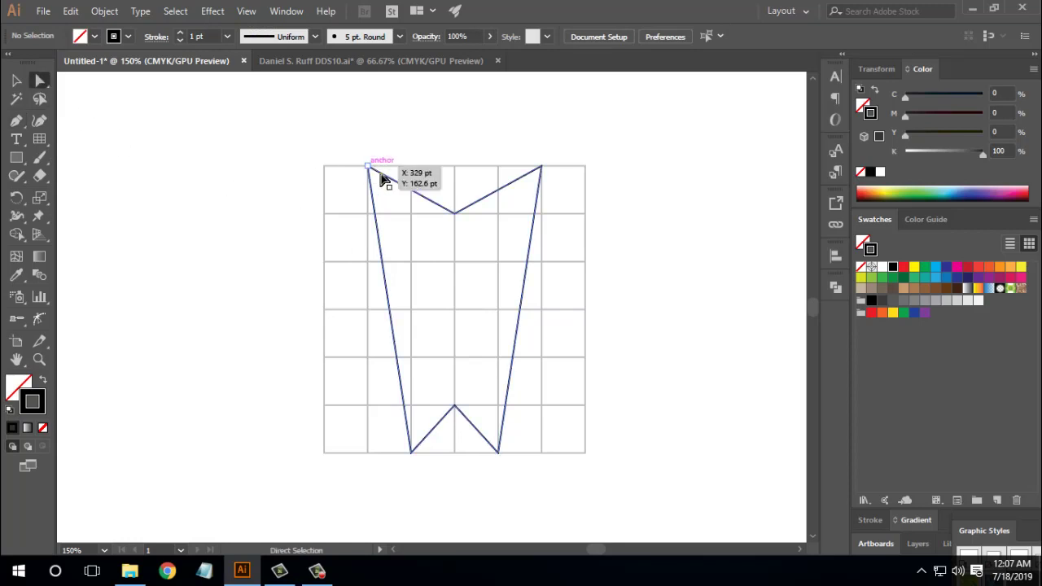
left_click_drag(320, 133, 575, 218)
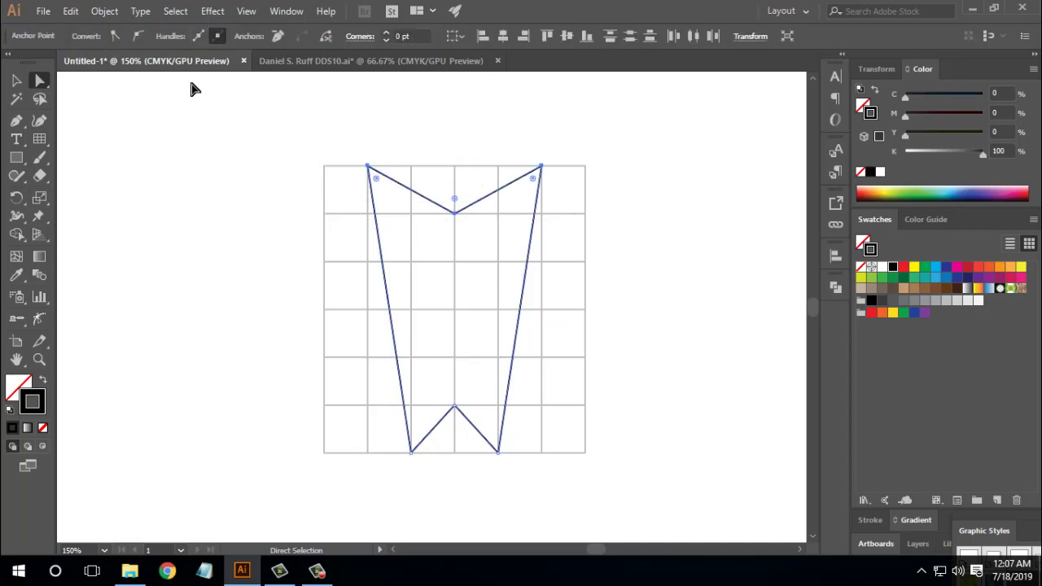
left_click(138, 37)
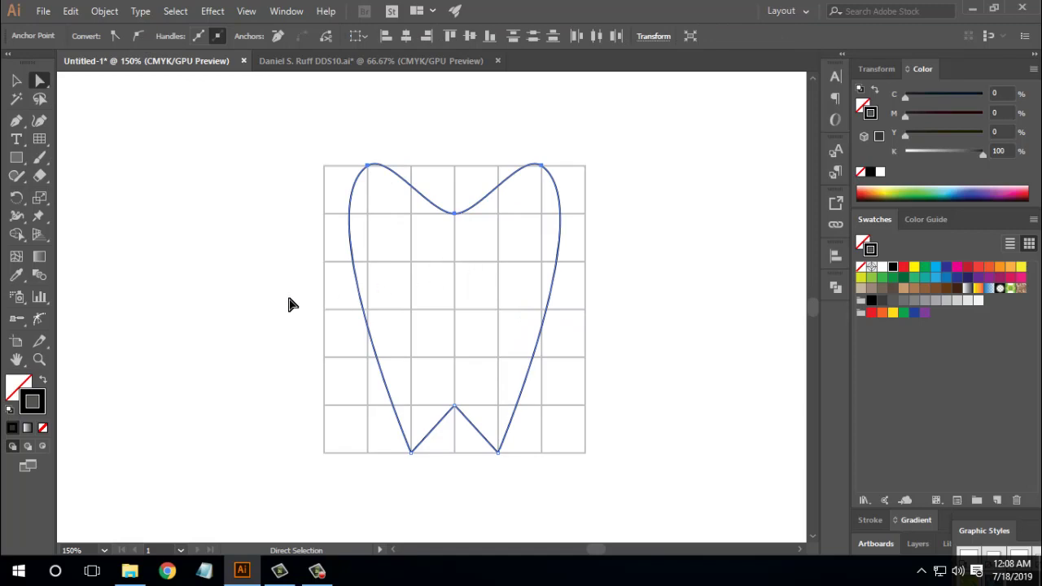
left_click_drag(380, 474, 599, 398)
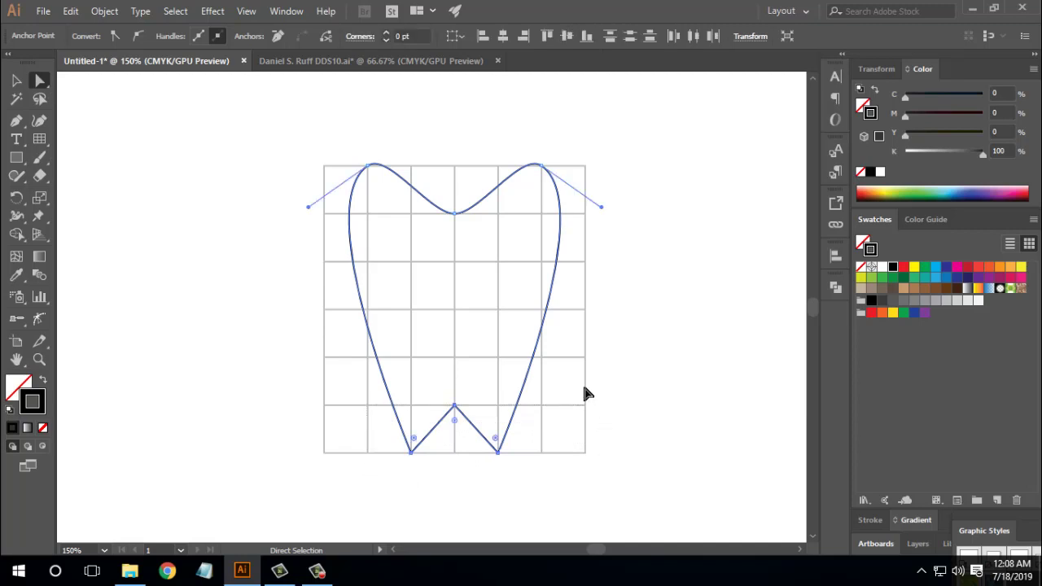
left_click(141, 32)
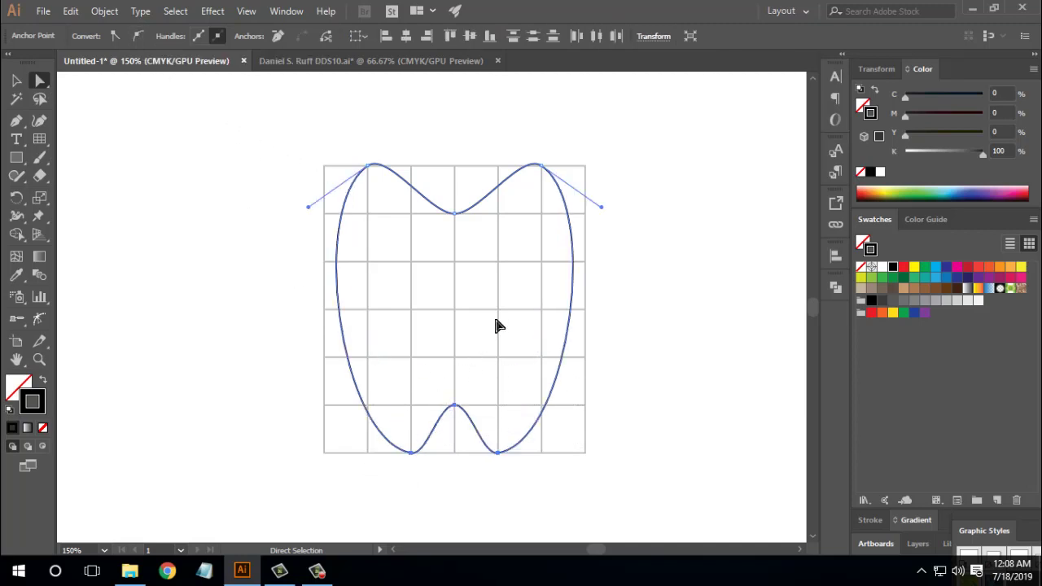
Straighten the outer direction handles of the outline's two upper and two lower outer anchor points to horizontal.
left_click(637, 253)
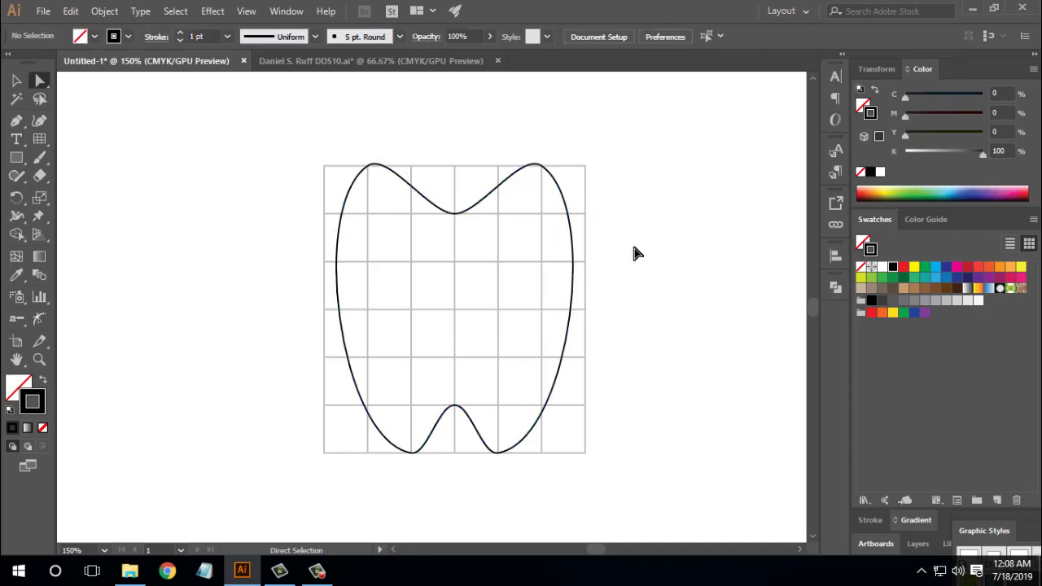
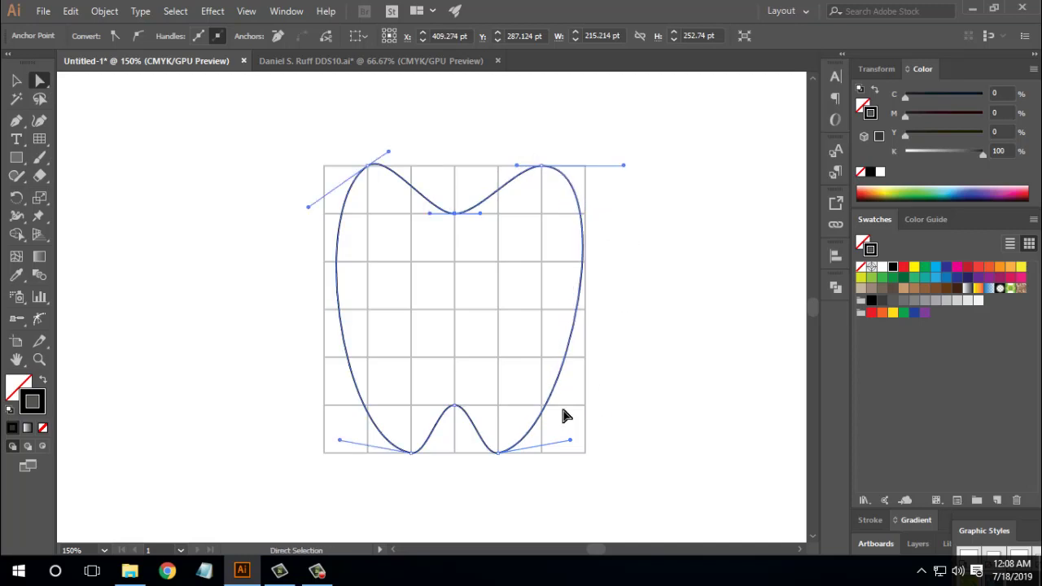
left_click_drag(570, 440, 576, 459)
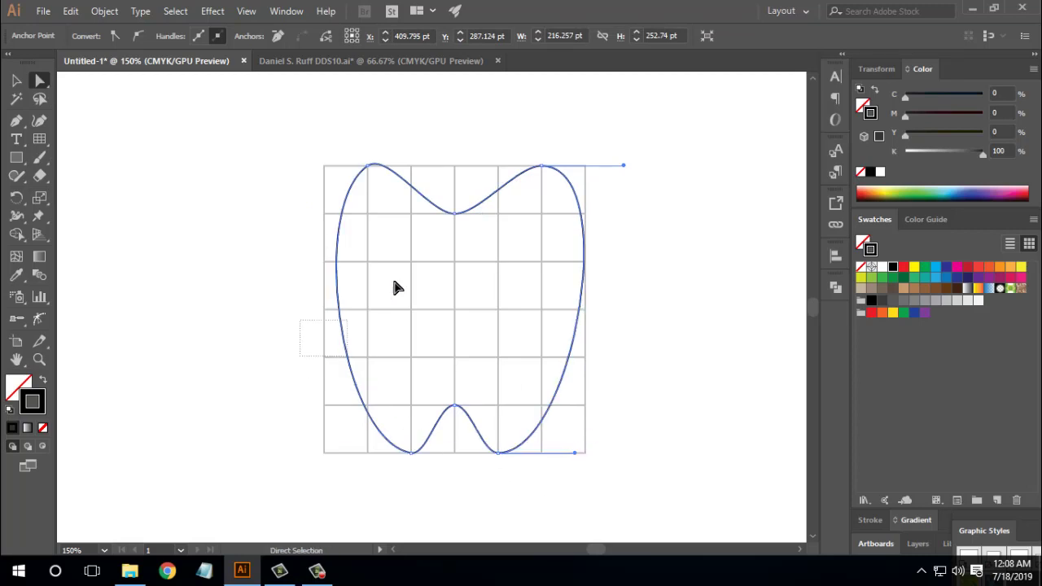
left_click(339, 238)
left_click_drag(307, 210, 302, 192)
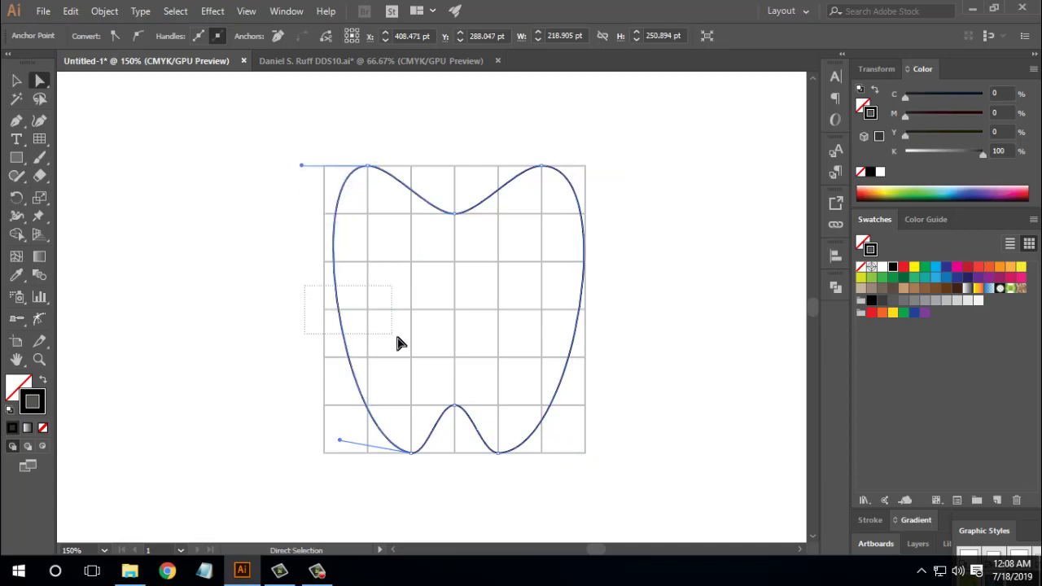
left_click_drag(341, 447, 339, 456)
left_click(438, 489)
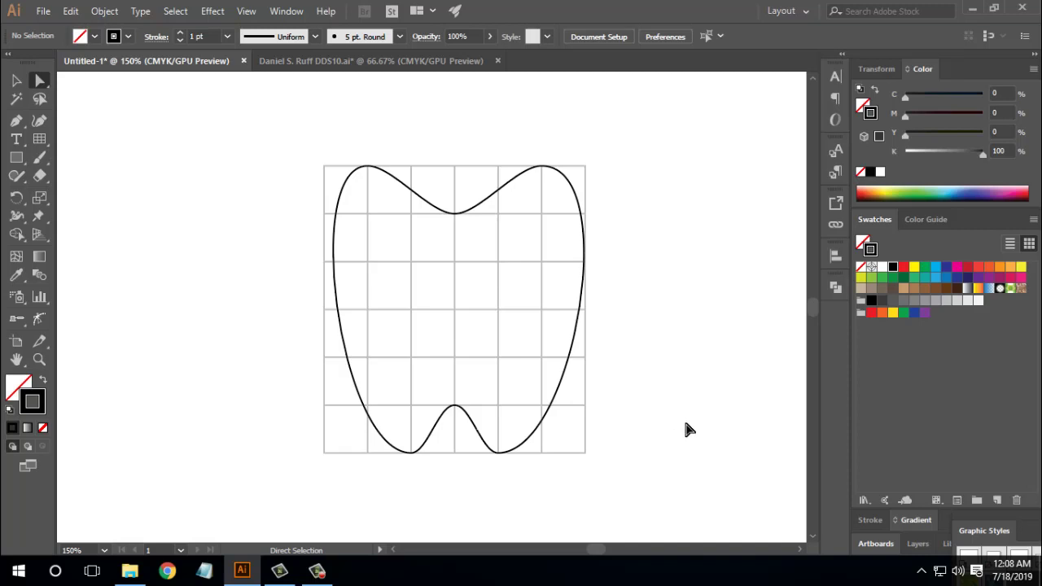
Shorten the lower-right anchor point's outer handle horizontally to about one grid cell, slimming the tooth's right root.
key("v")
scroll(661, 361, "right", 1)
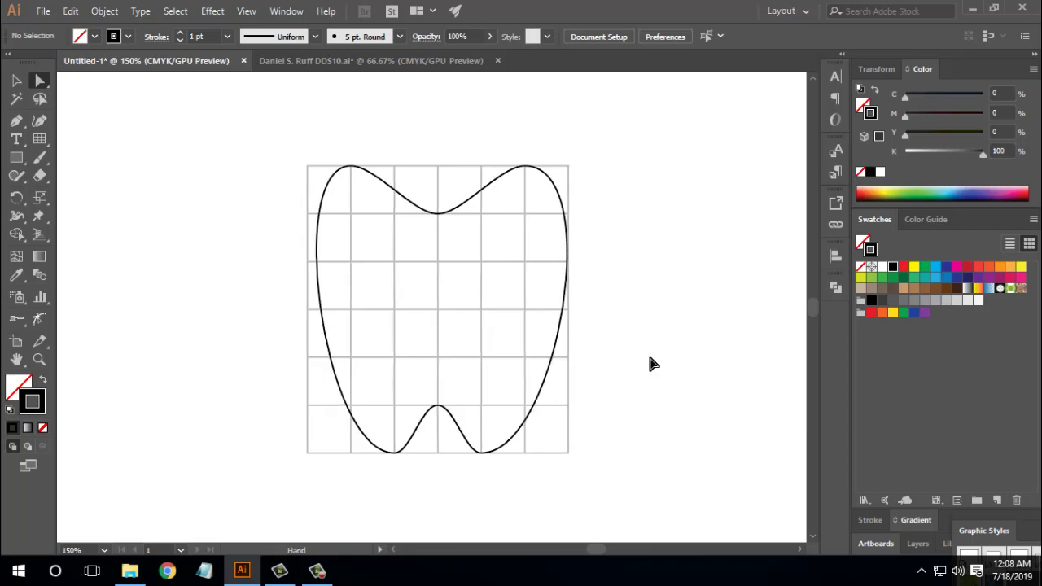
left_click(533, 420)
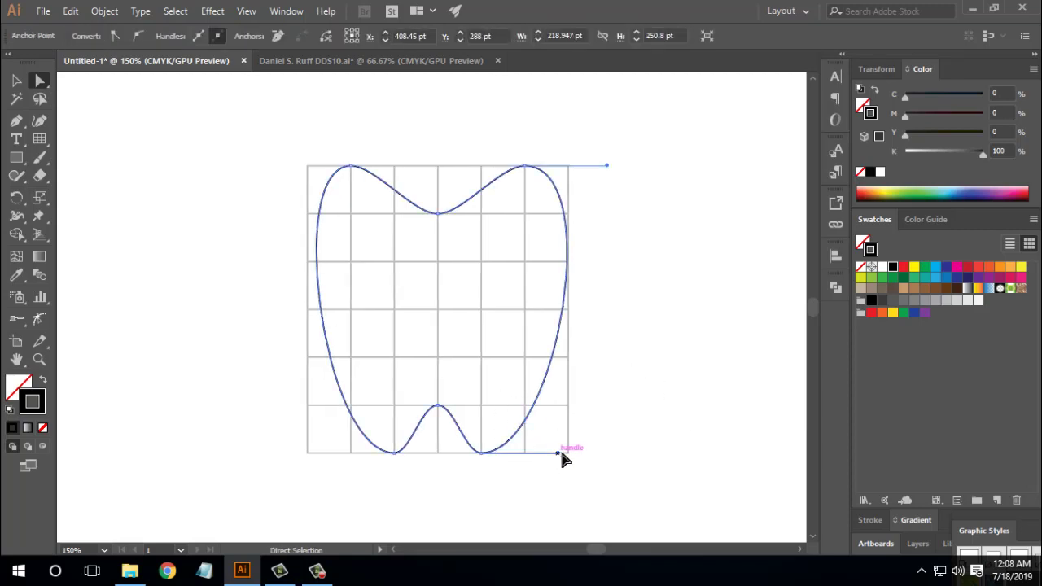
left_click(584, 478)
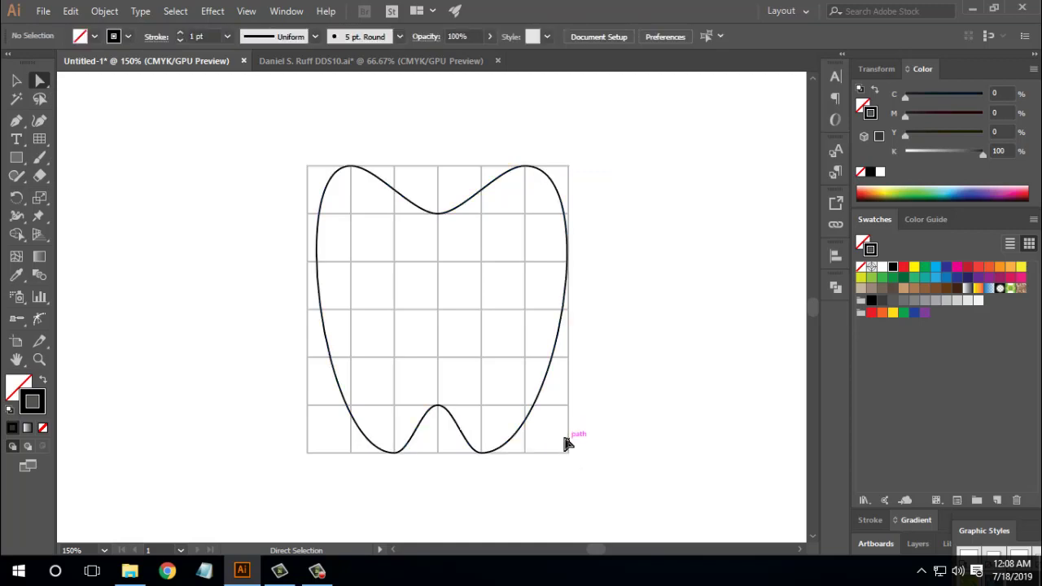
left_click(538, 420)
left_click(551, 408)
left_click(548, 415)
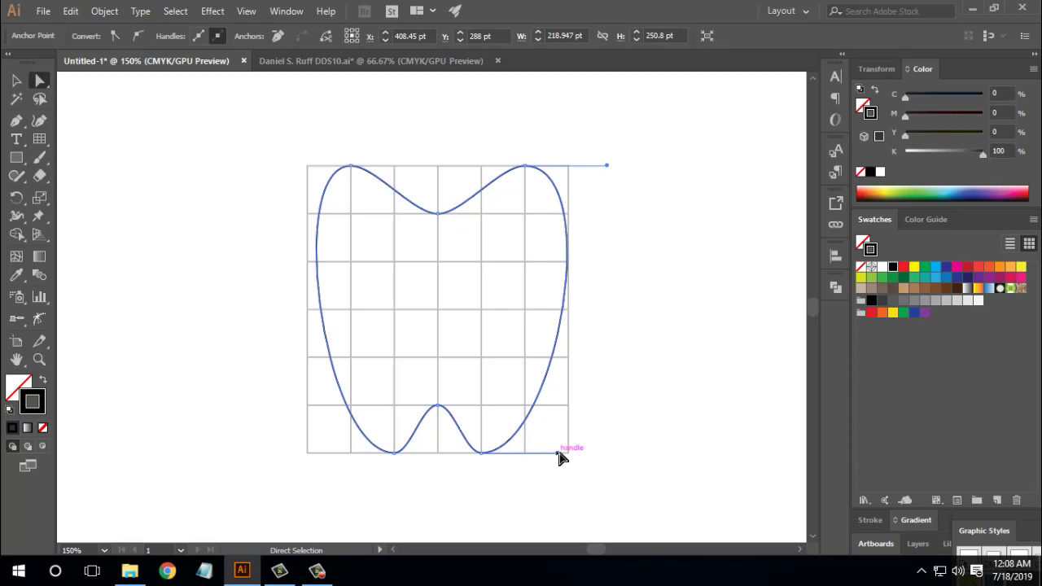
left_click_drag(559, 454, 526, 461)
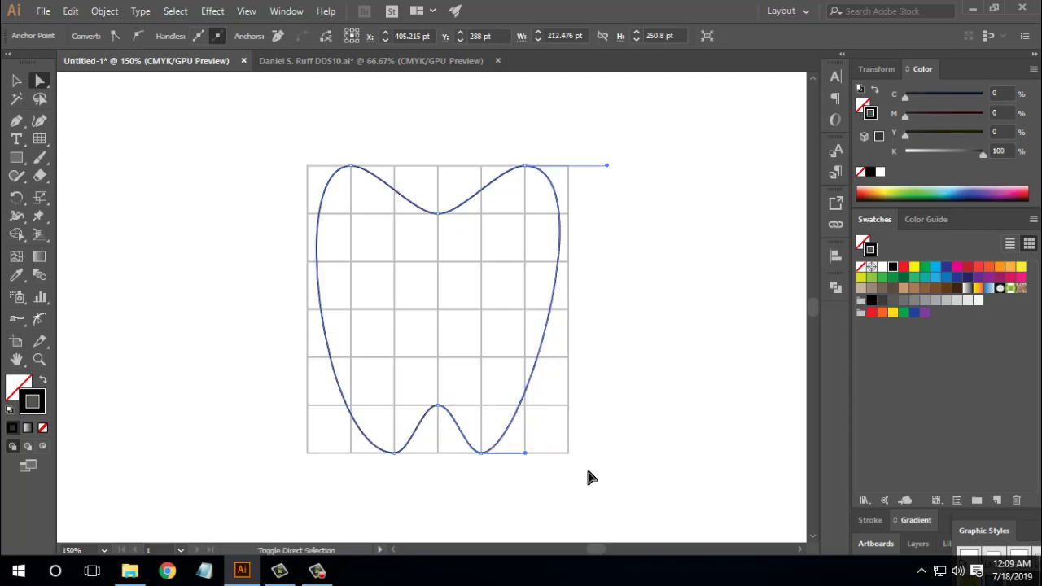
left_click(586, 468)
Try to lengthen the right-hand direction handle of the bottom notch's anchor point.
left_click(452, 428)
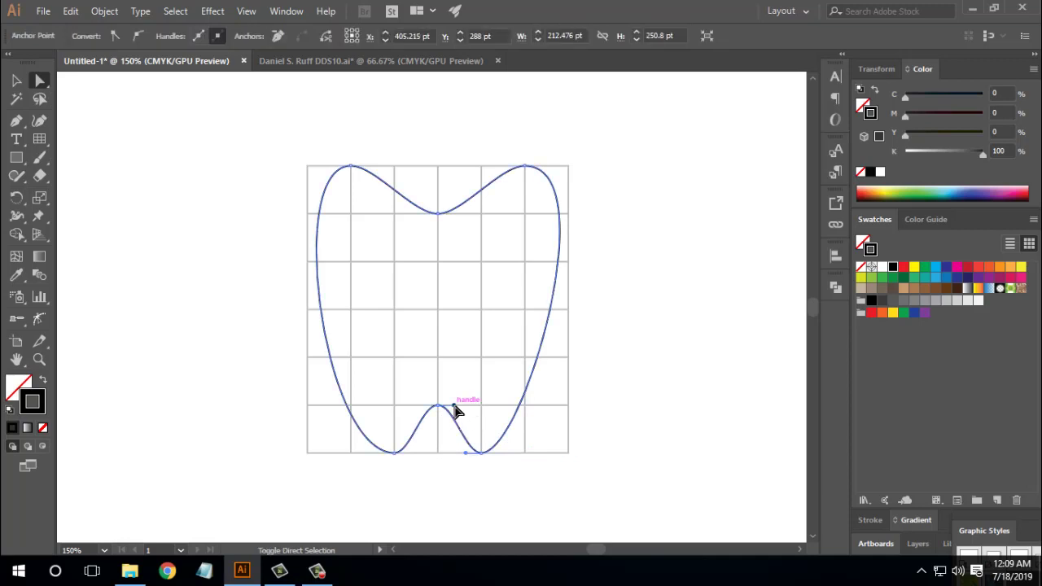
left_click_drag(457, 409, 475, 420)
left_click(570, 472)
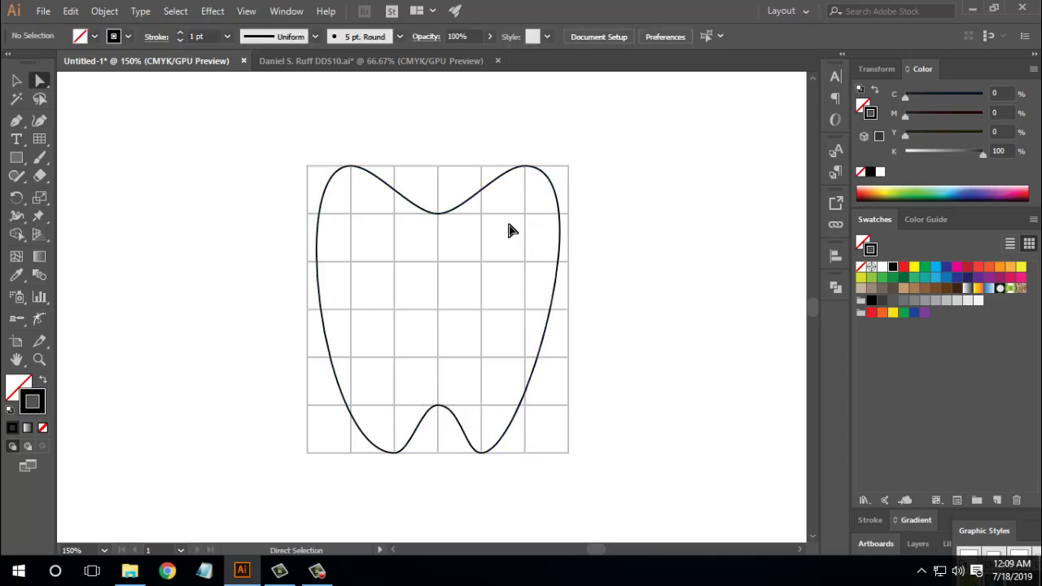
Lengthen the upper-right anchor point's outer handle horizontally so the right side bulges out to the grid's edge.
left_click(467, 168)
left_click(559, 210)
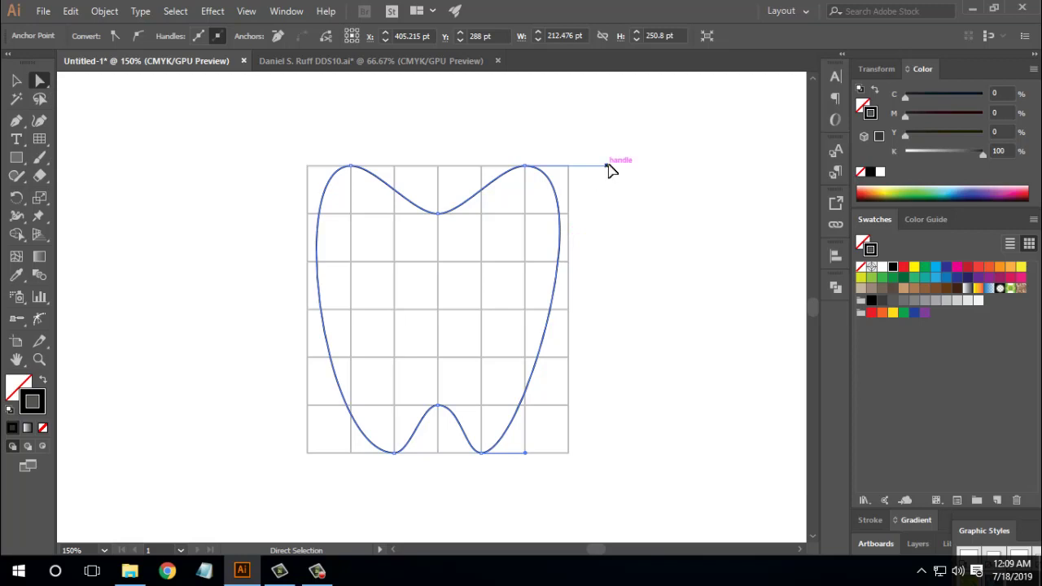
left_click_drag(608, 165, 623, 166)
left_click(674, 327)
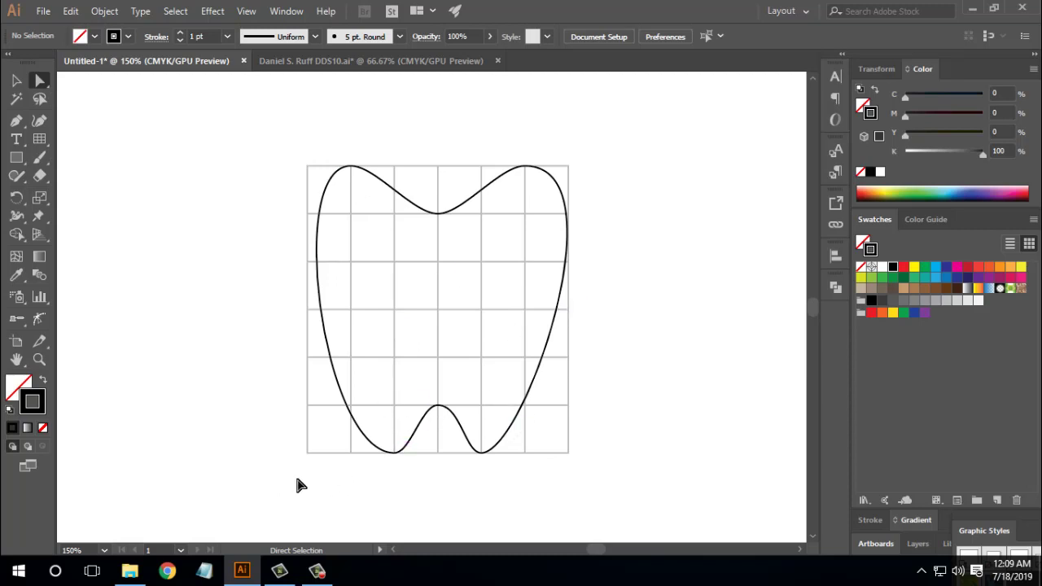
Select the three lower anchor points together and move them up by about 8 pt.
left_click_drag(367, 492, 586, 380)
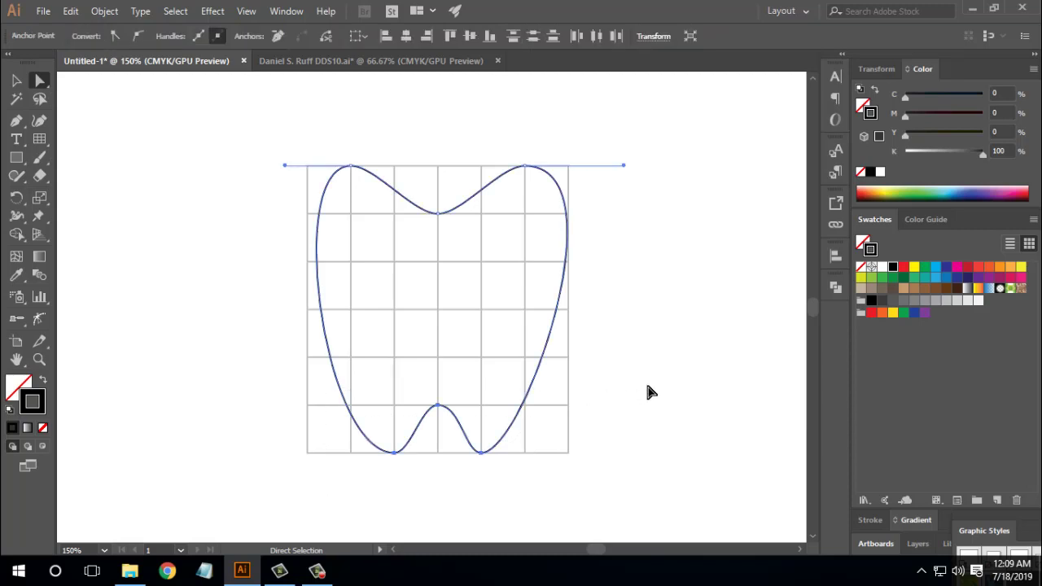
key("ctrl")
key("Up")
key("Up")
key("Up")
key("Up")
key("Up")
key("Up")
key("Up")
key("Up")
key("Up")
key("Up")
key("Up")
key("Up")
key("Up")
key("Up")
key("Up")
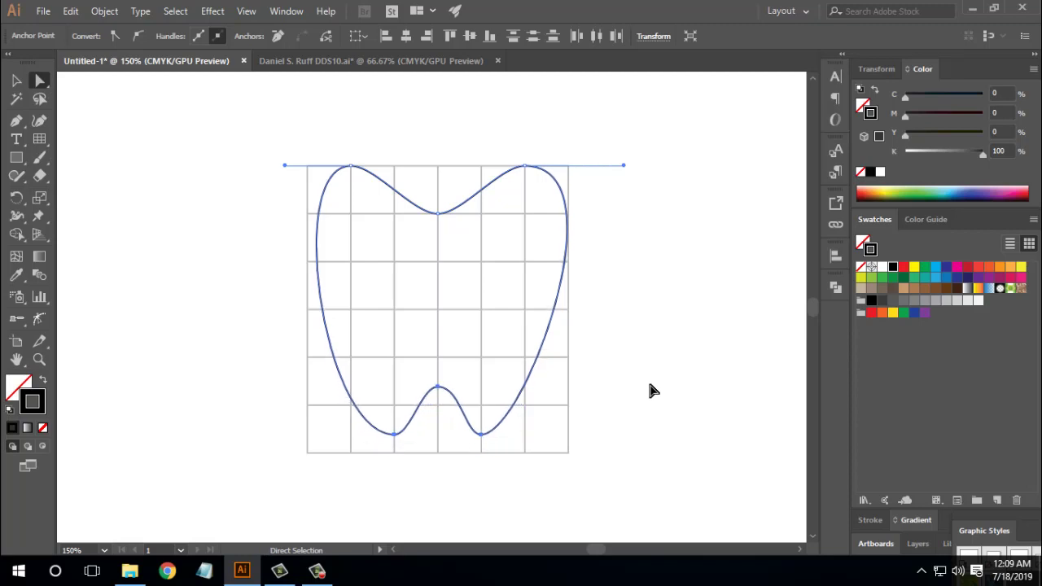
key("Up")
key("Up")
key("Up")
key("Up")
key("Up")
key("Up")
key("Up")
key("Up")
key("Up")
key("Up")
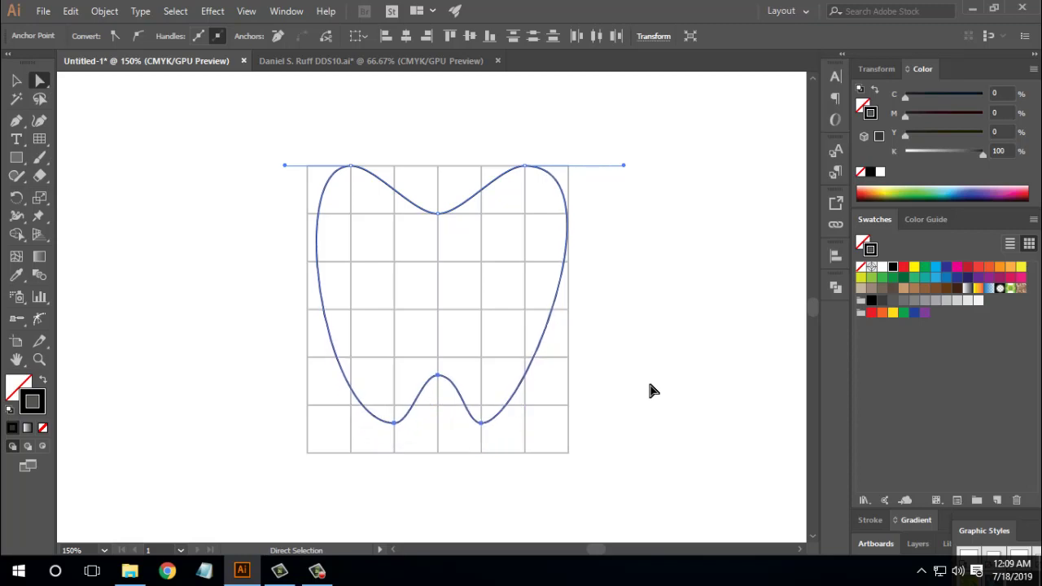
key("Down")
key("Down")
key("Down")
key("Down")
key("Down")
key("Down")
key("Down")
key("Down")
key("Down")
key("Down")
key("Down")
key("Down")
key("Down")
key("Down")
key("Down")
key("Down")
key("Down")
left_click(649, 384)
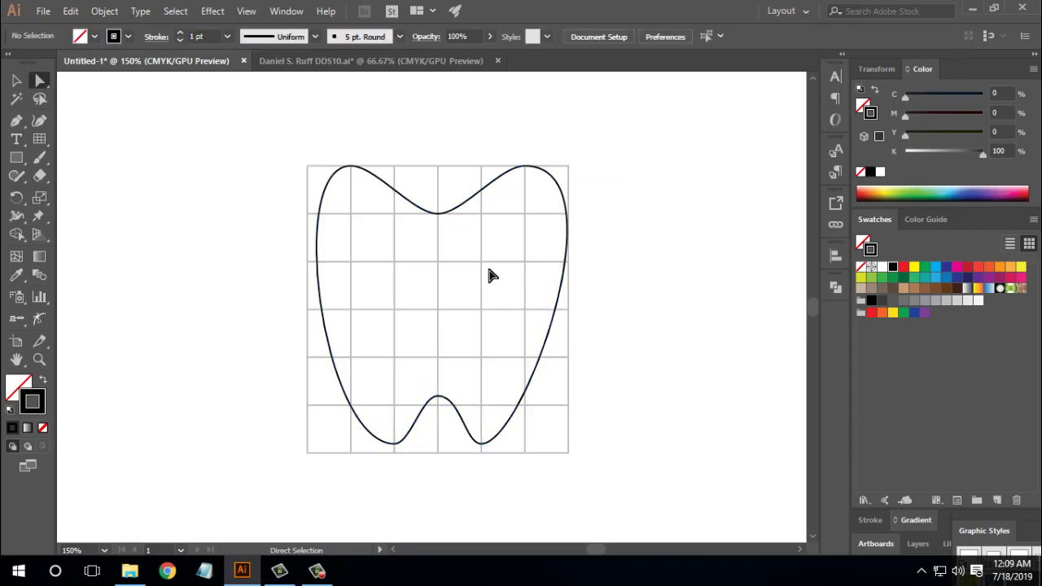
Lengthen the upper-left anchor point's outer handle horizontally so the left side bulges out to the grid's edge.
left_click(452, 210)
mouse_move(437, 214)
left_mouse_down()
mouse_move(436, 228)
mouse_move(437, 214)
left_mouse_up()
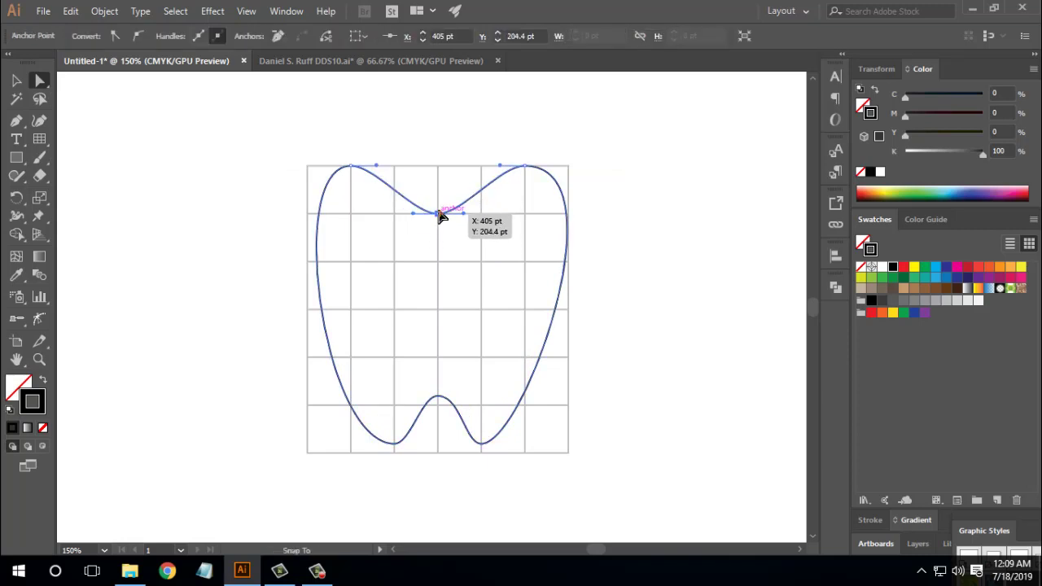
left_click(474, 282)
left_click_drag(286, 233, 323, 193)
left_click_drag(281, 167, 269, 173)
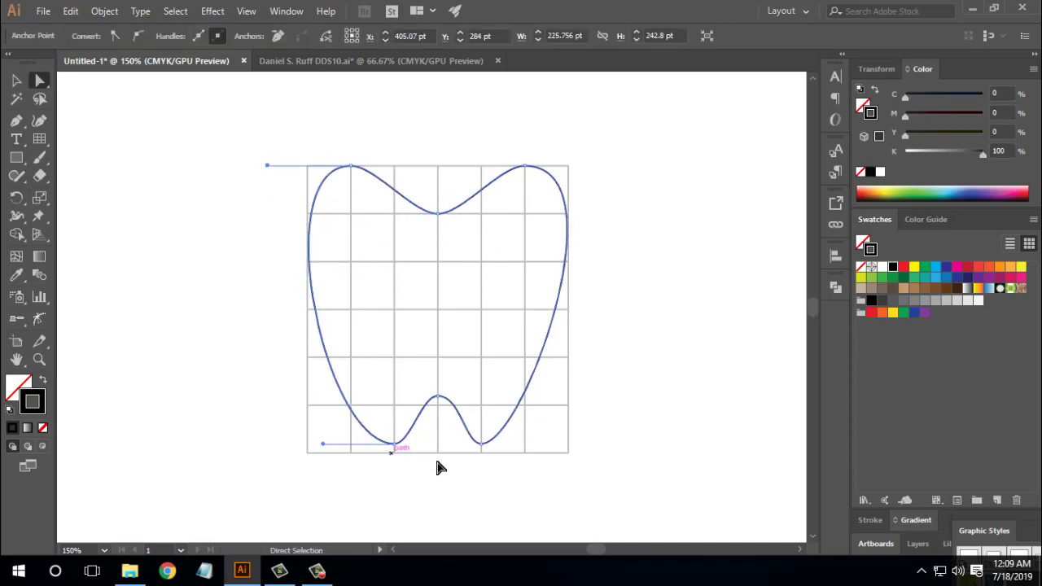
left_click(480, 478)
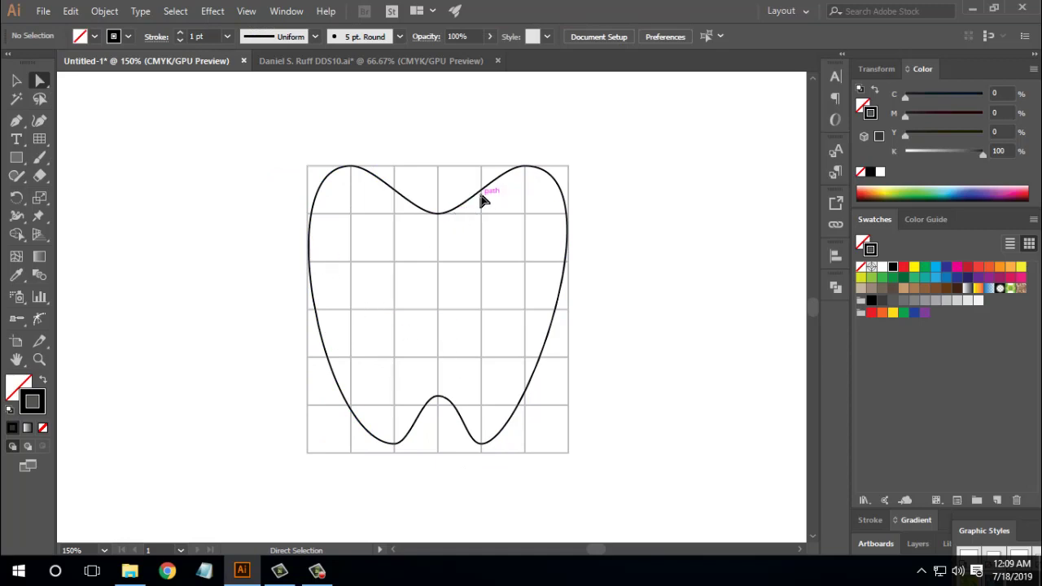
Slightly lengthen the upper-right anchor point's inner handle horizontally toward the top notch.
left_click(523, 166)
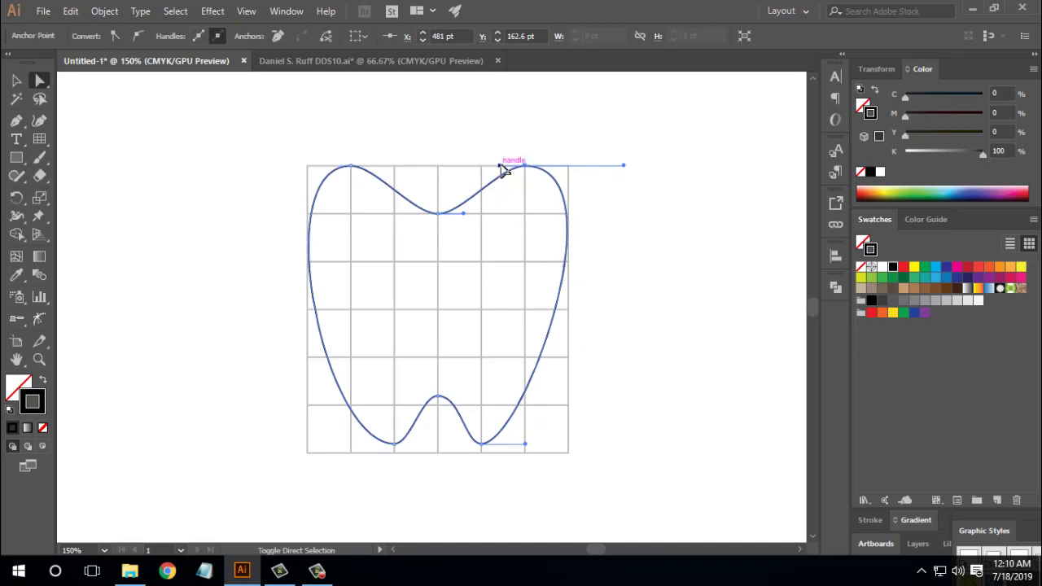
left_click_drag(503, 170, 497, 170)
left_click(497, 221)
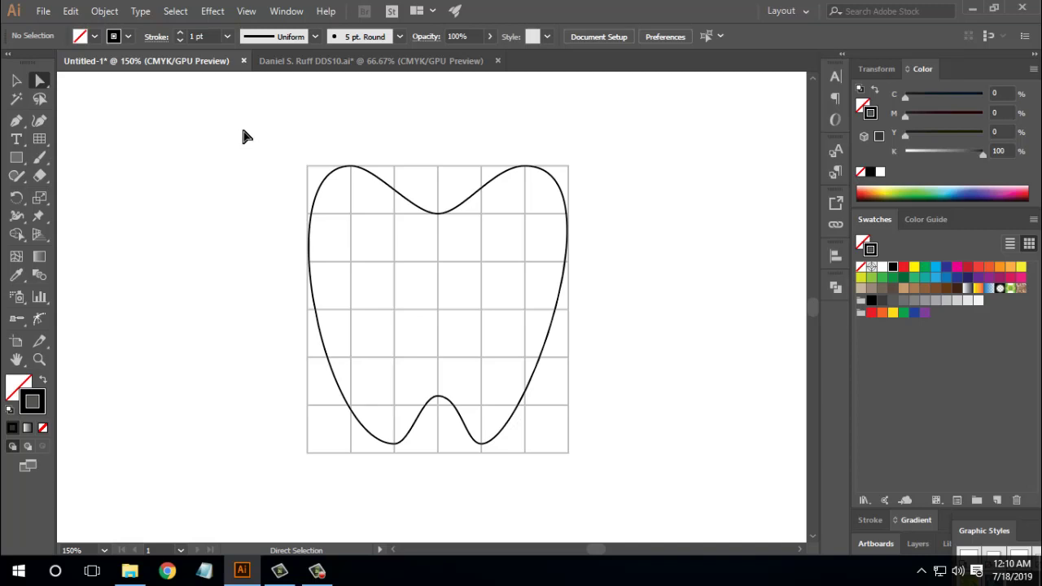
Delete the upper-left and lower-left anchor points, keeping only the right half of the tooth outline.
left_click_drag(301, 187, 416, 487)
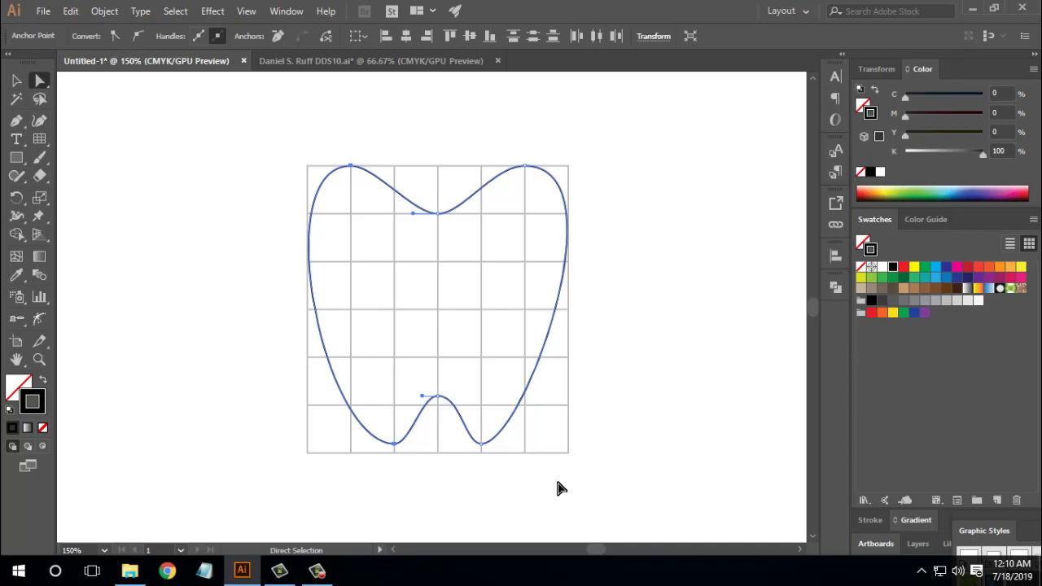
key("Delete")
left_click(649, 416)
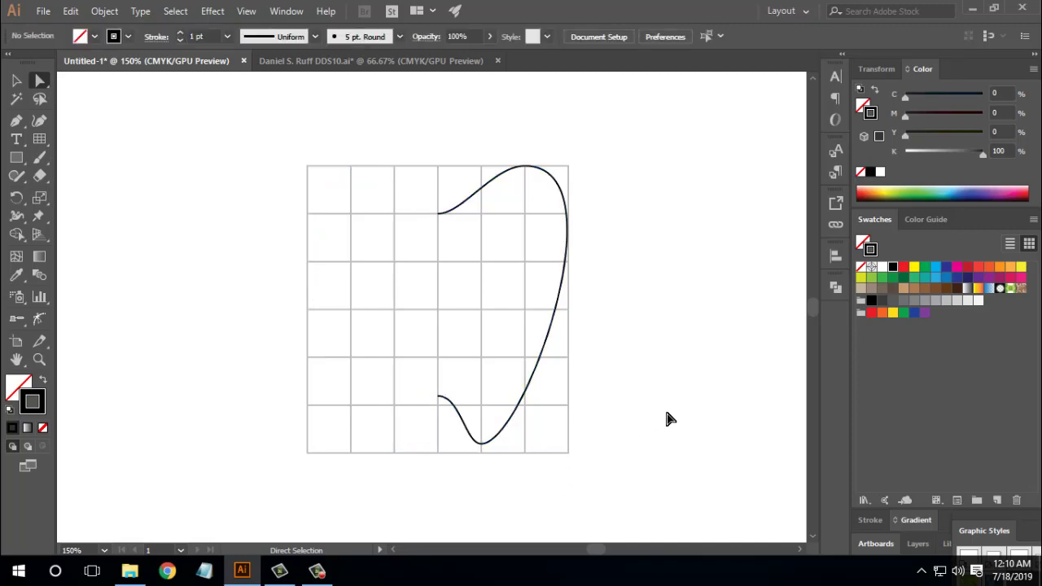
Reflect the half outline as a copy across a vertical axis through its top-centre endpoint, with the Reflect tool.
left_click(17, 81)
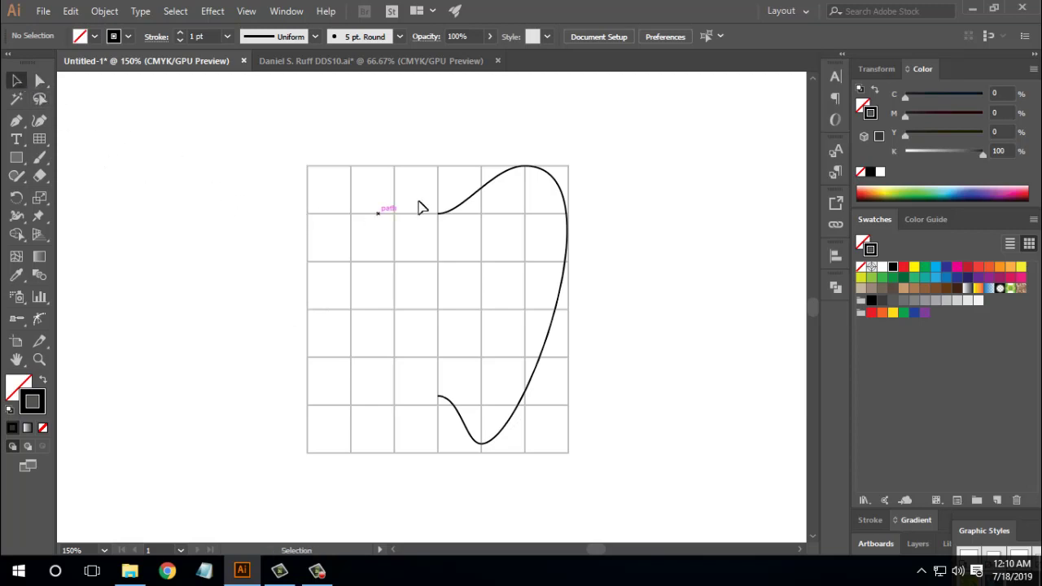
left_click_drag(438, 137, 507, 228)
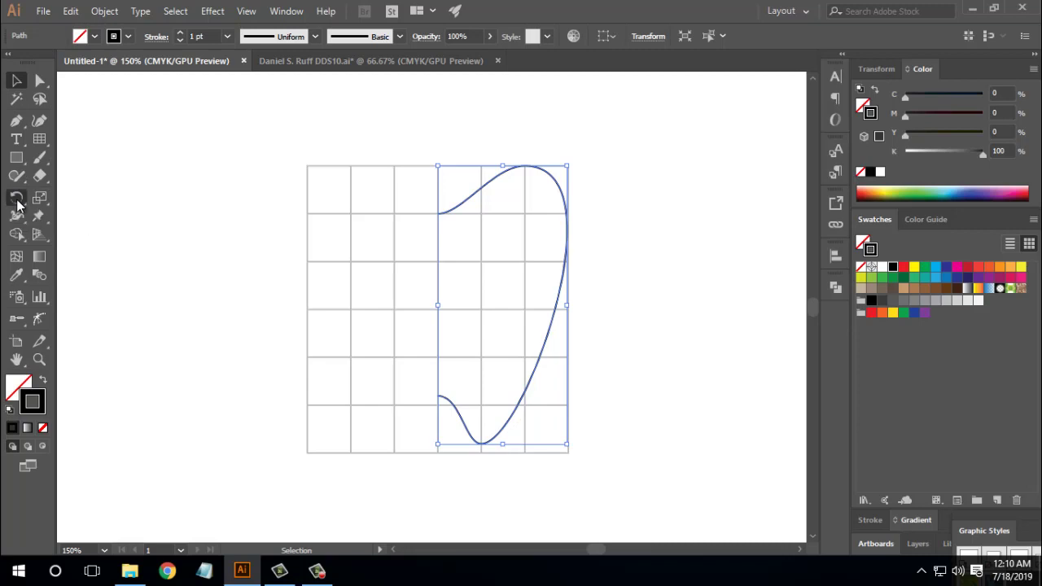
left_click_drag(16, 198, 66, 215)
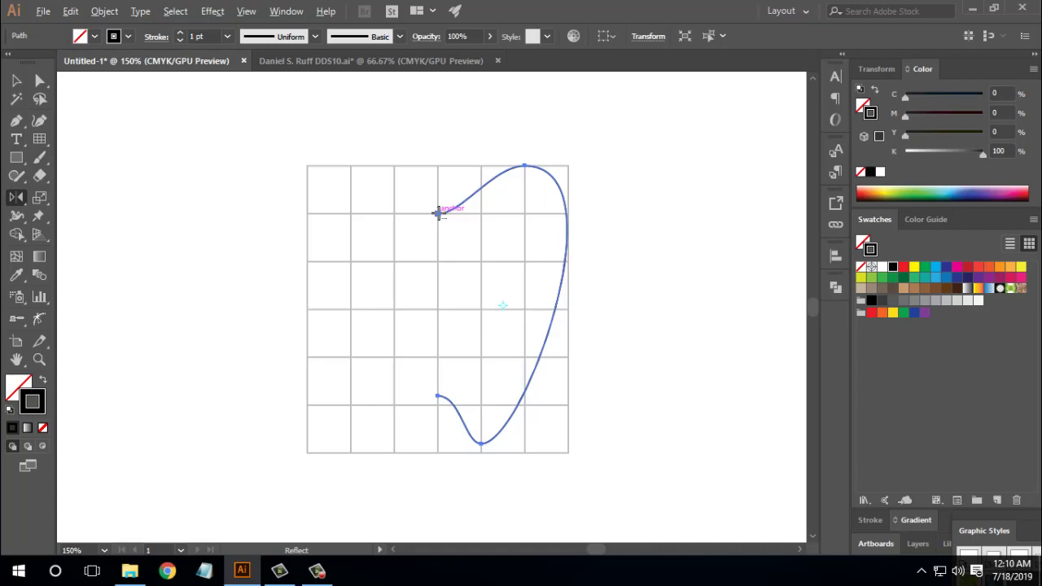
left_click(438, 213, "alt")
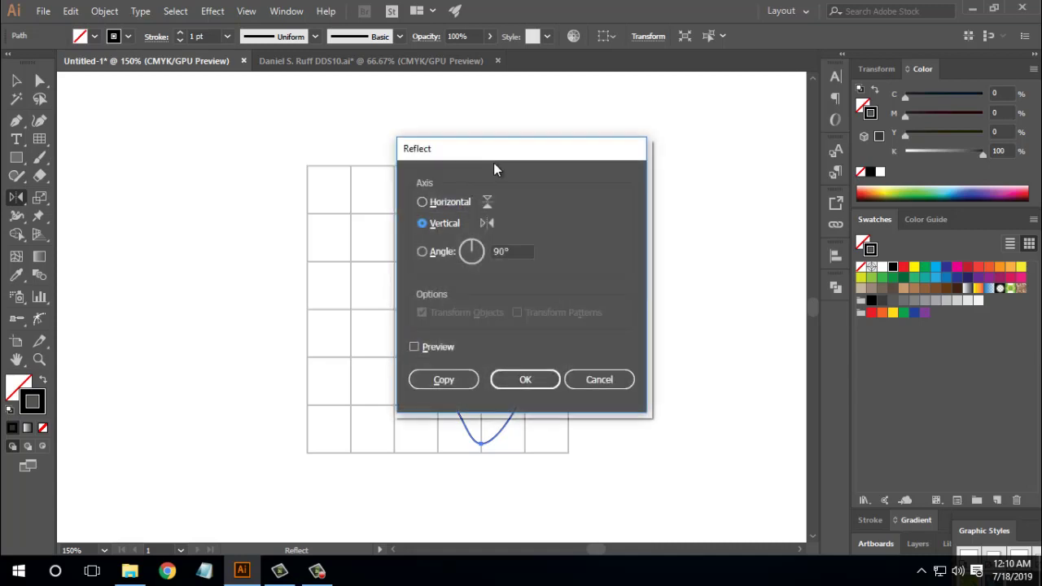
left_click_drag(481, 154, 660, 149)
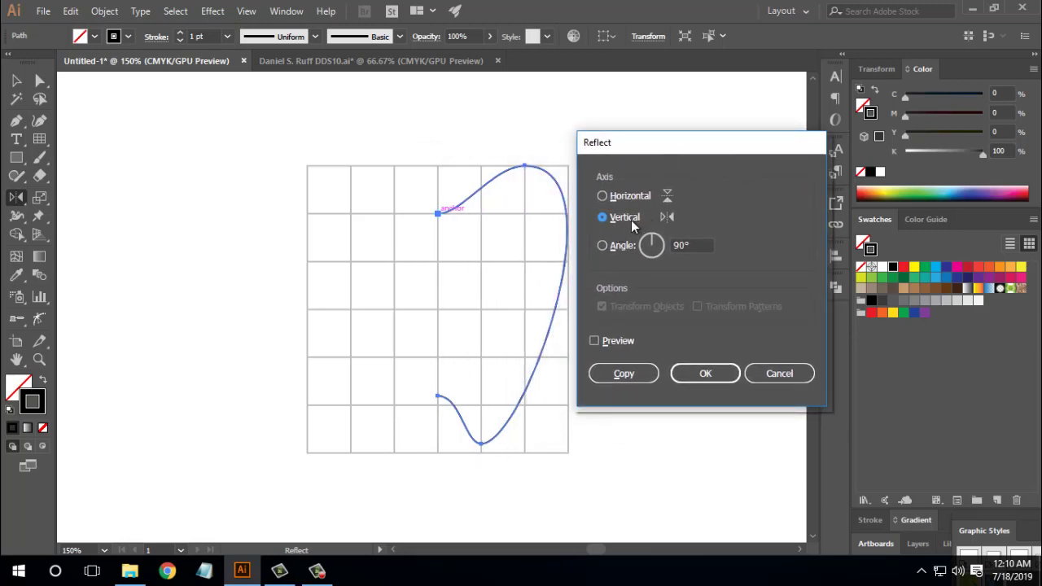
left_click(594, 340)
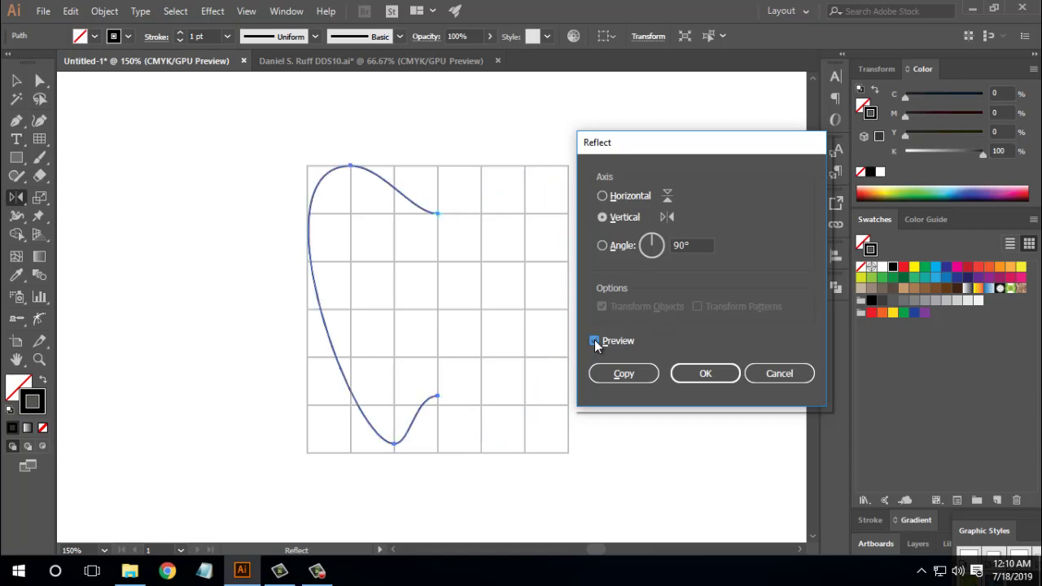
left_click(594, 341)
left_click(595, 340)
left_click(595, 341)
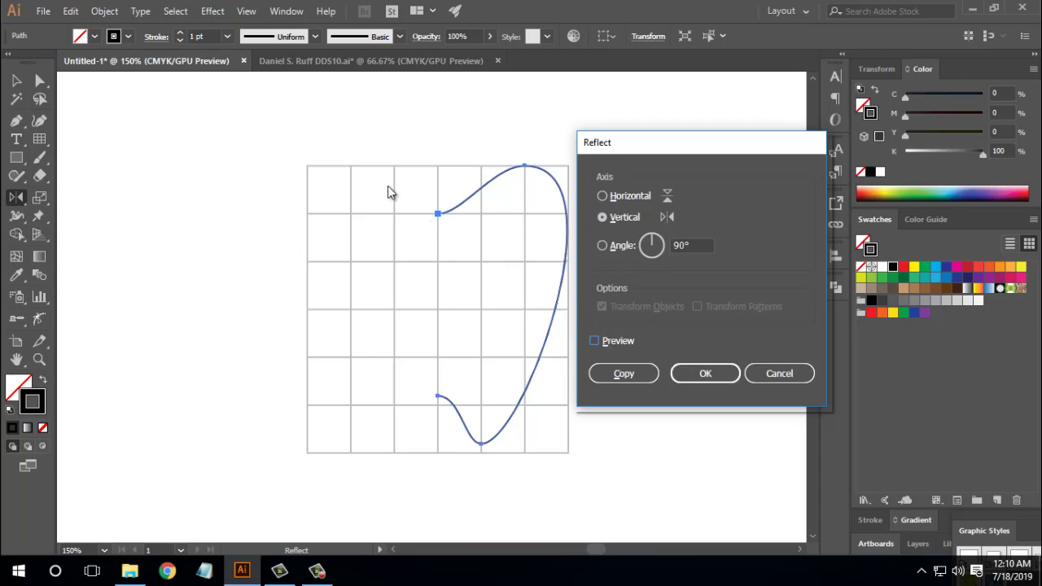
left_click(638, 375)
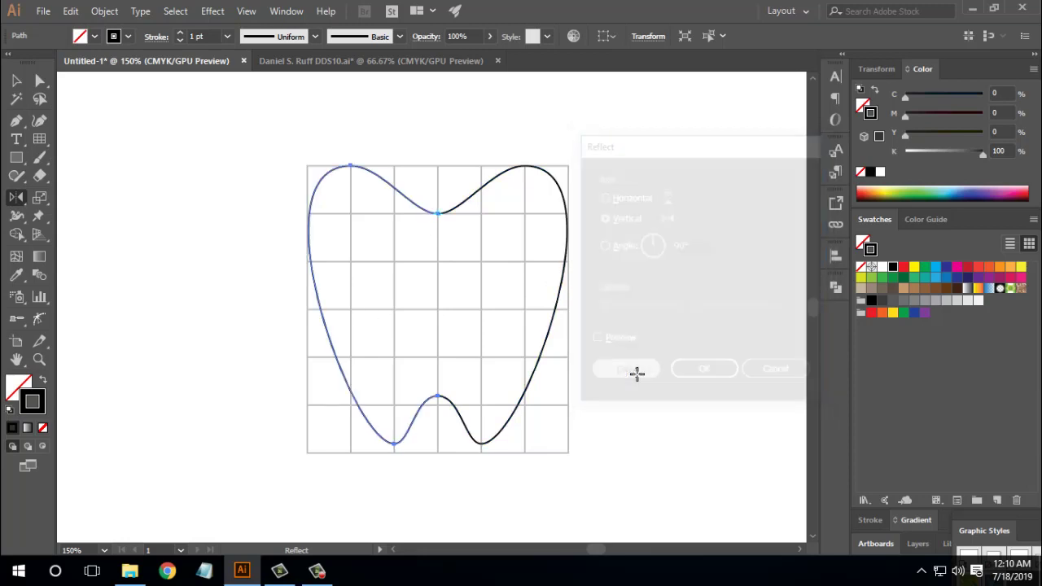
Select the right half and the left half of the tooth outline one after the other to check they are separate paths.
left_click(16, 80)
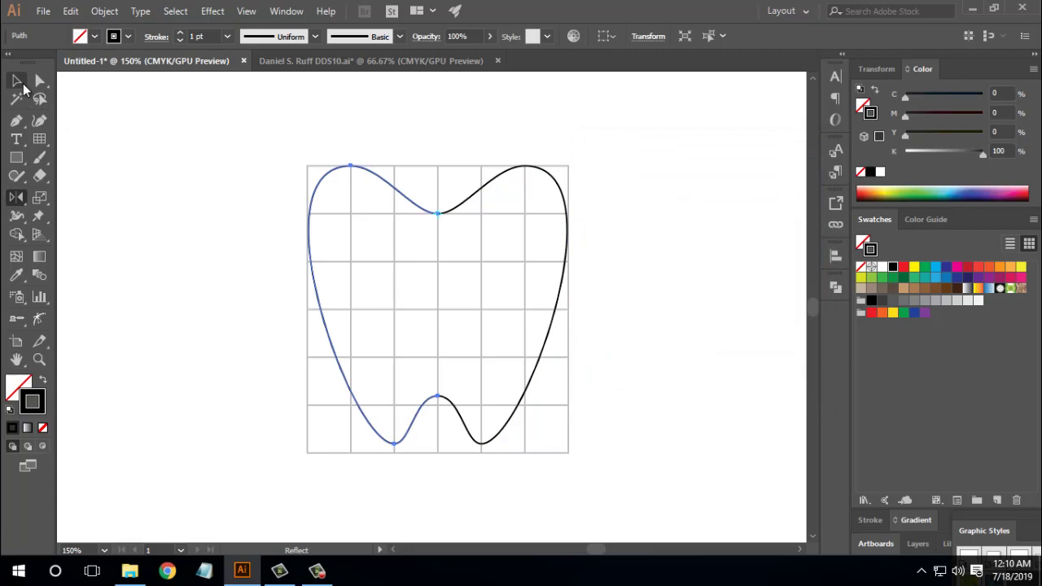
left_click(116, 154)
left_click_drag(615, 157, 538, 244)
left_click_drag(225, 226, 360, 289)
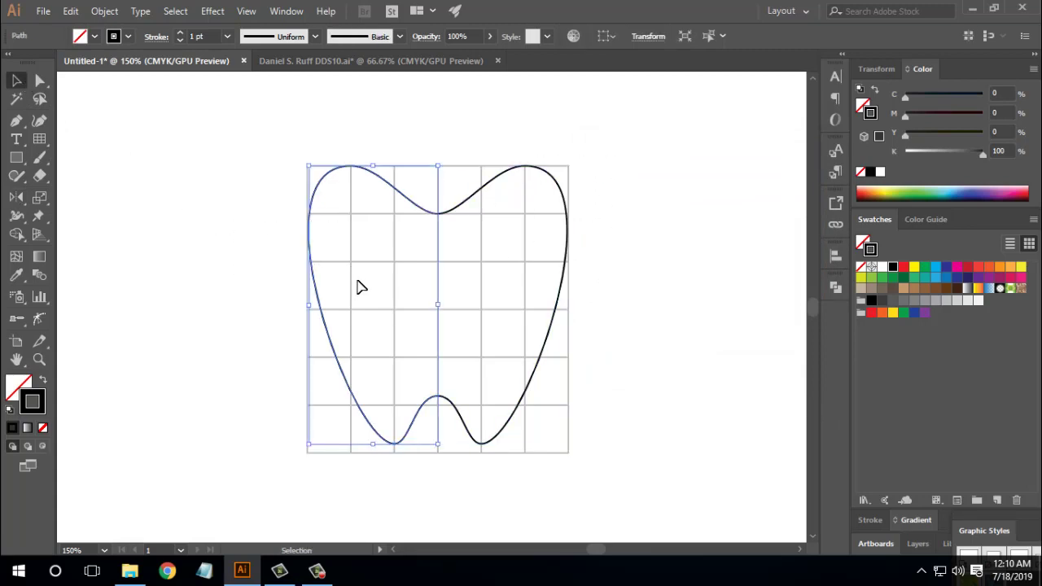
Join the open endpoints of the two tooth halves at the top notch.
left_click(235, 210)
left_click(41, 80)
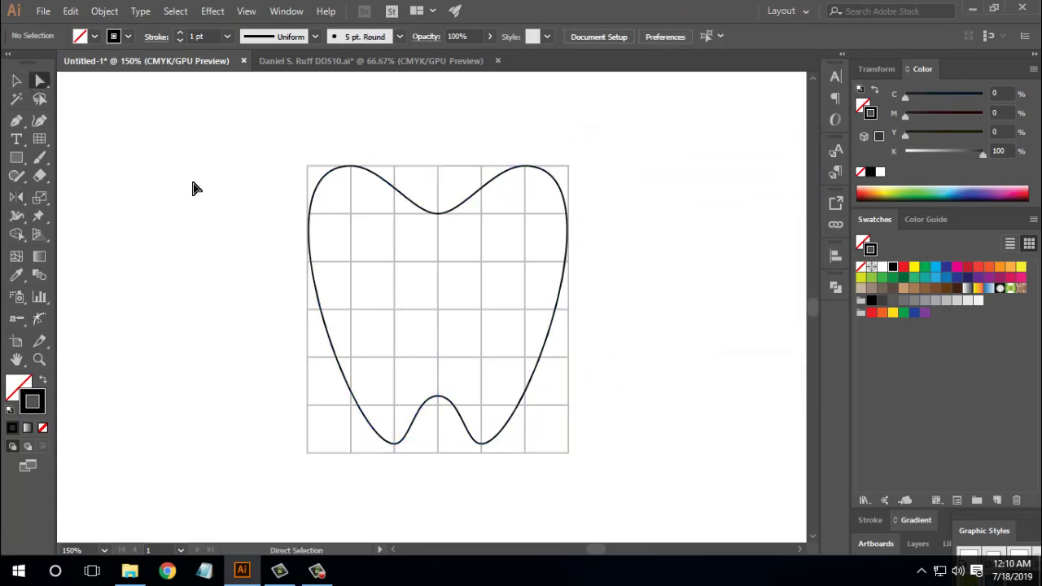
left_click(466, 194)
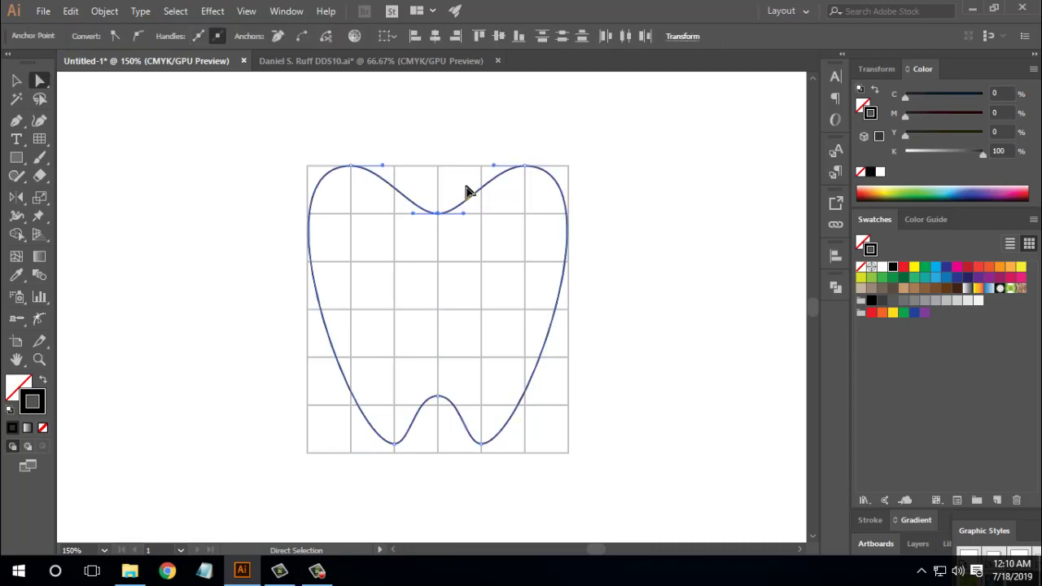
right_click(466, 193)
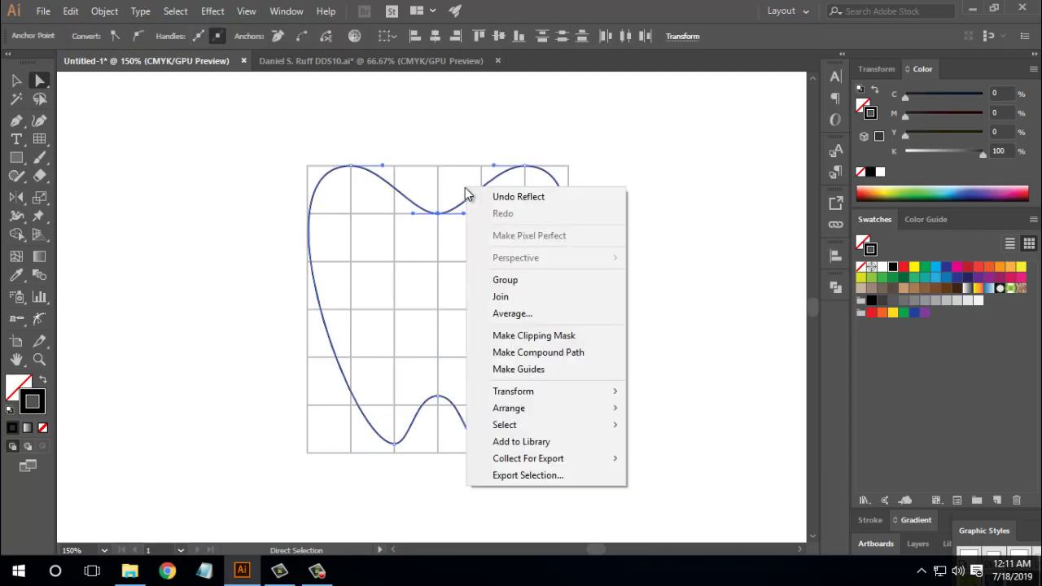
left_click(528, 298)
Join the open endpoints of the two halves at the bottom notch to close the tooth outline.
left_click(455, 419)
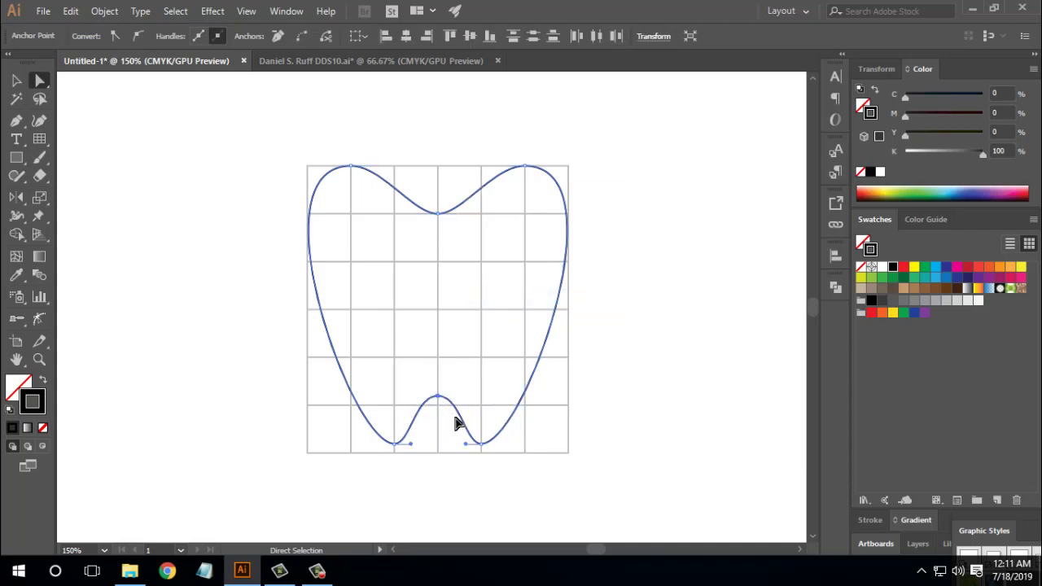
right_click(482, 274)
left_click(518, 368)
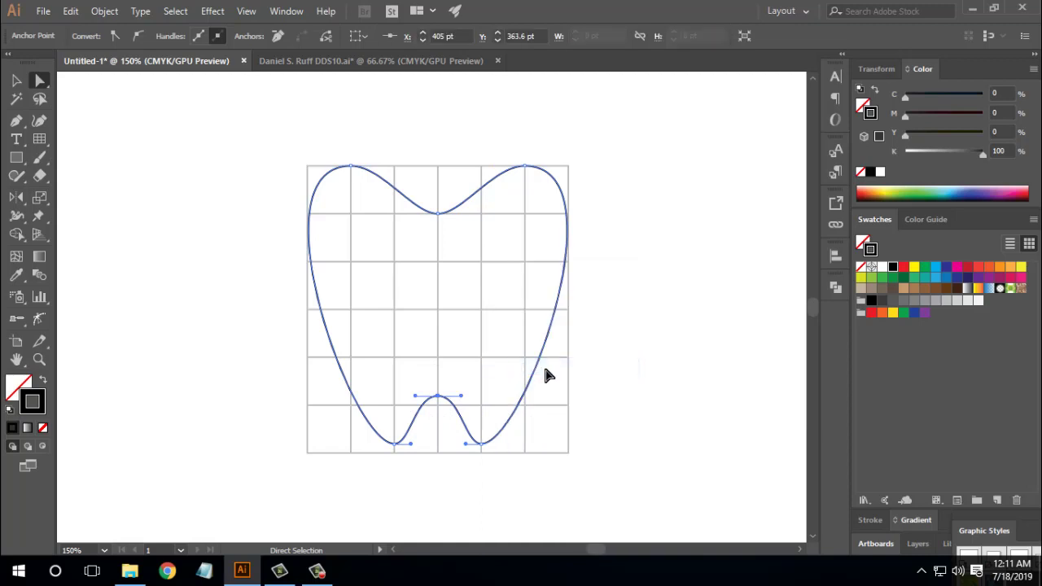
left_click(624, 384)
Move the closed tooth outline to the right, mostly off the guide grid.
left_click(17, 81)
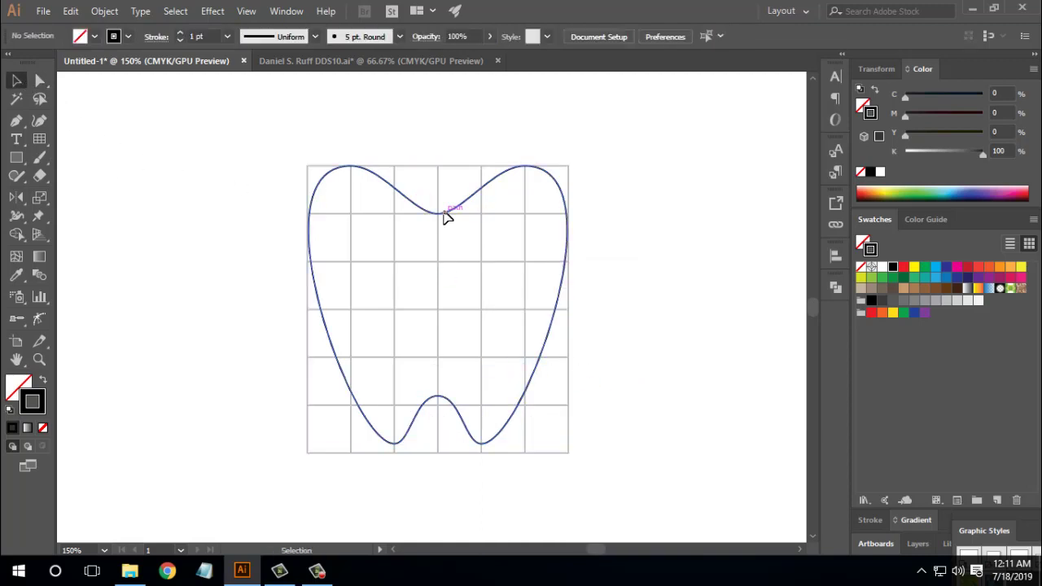
left_click_drag(443, 212, 616, 247)
left_click(399, 310)
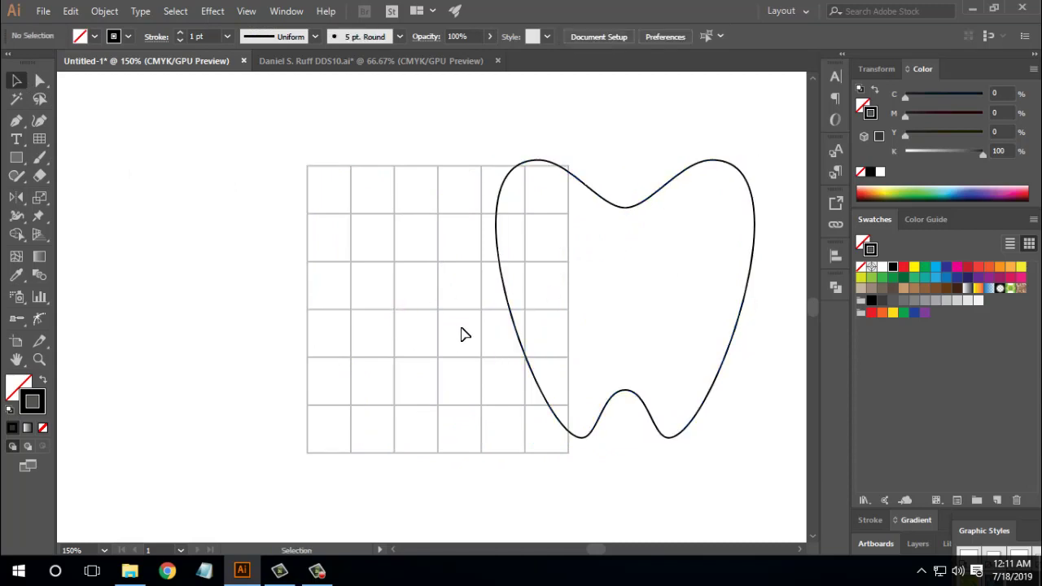
left_click_drag(465, 333, 421, 326)
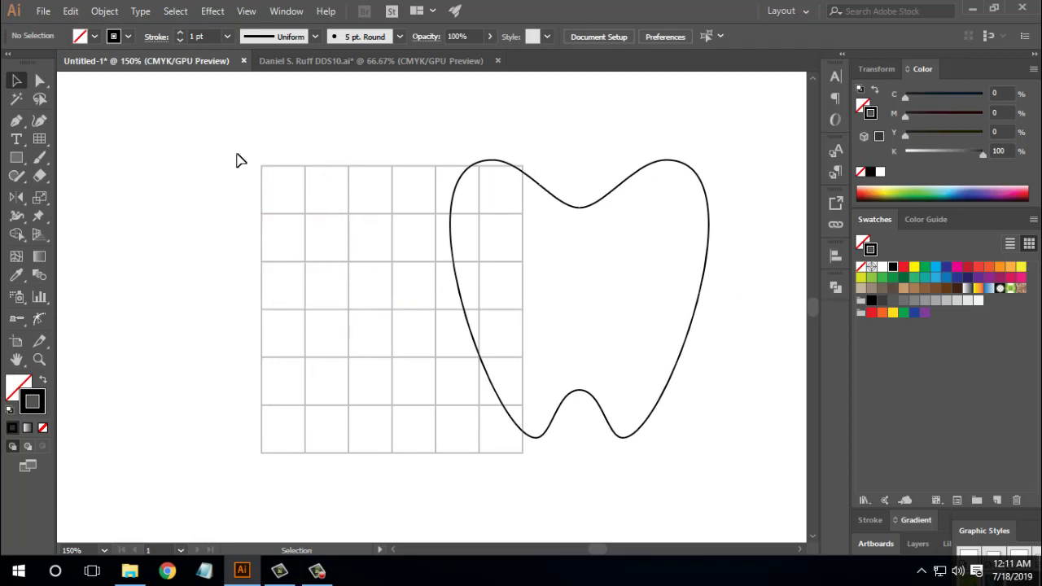
Unlock all objects and delete the guide grid.
left_click(108, 12)
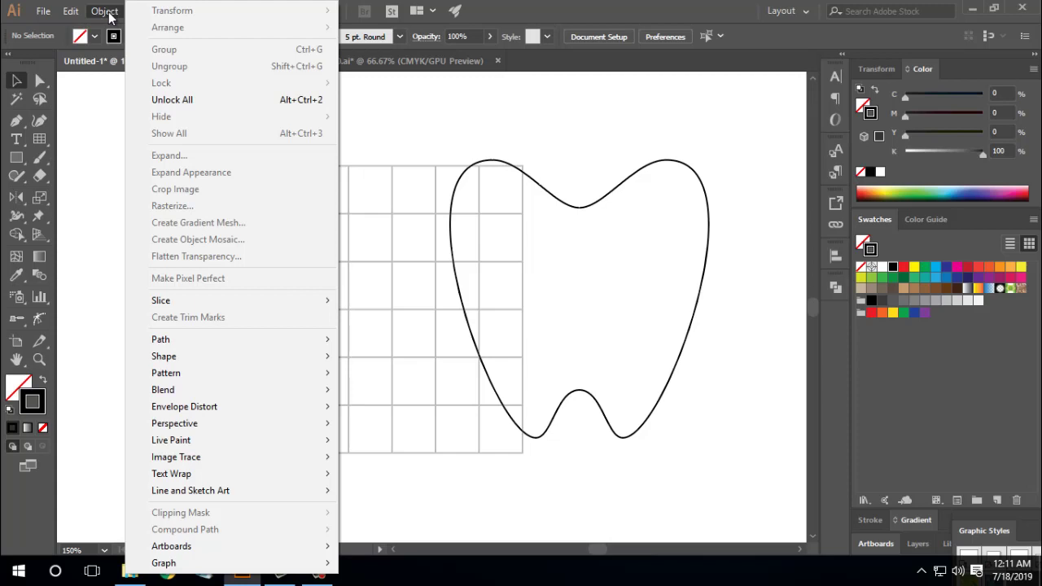
left_click(183, 102)
left_click(213, 192)
left_click(350, 255)
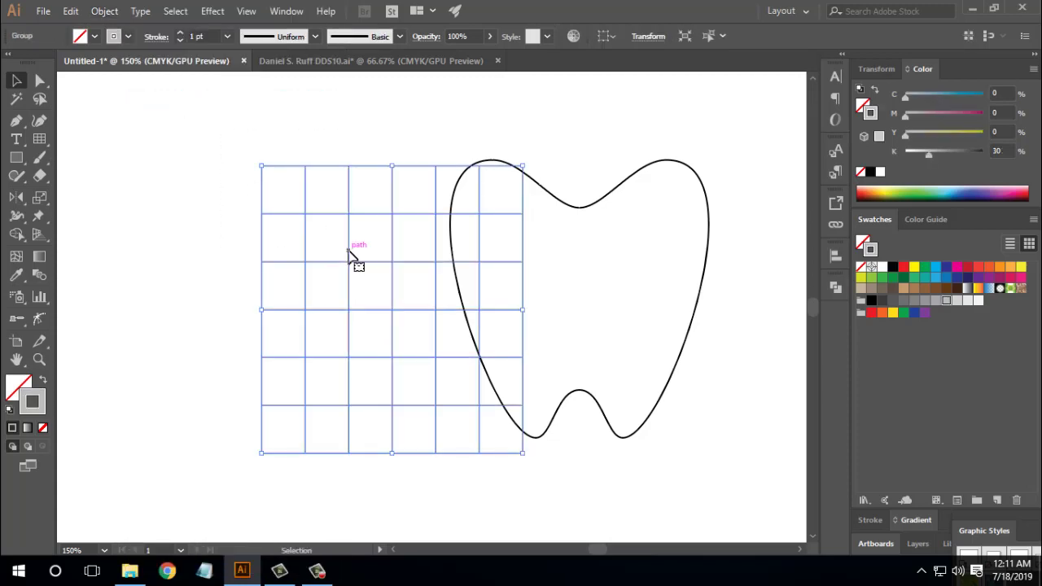
key("Delete")
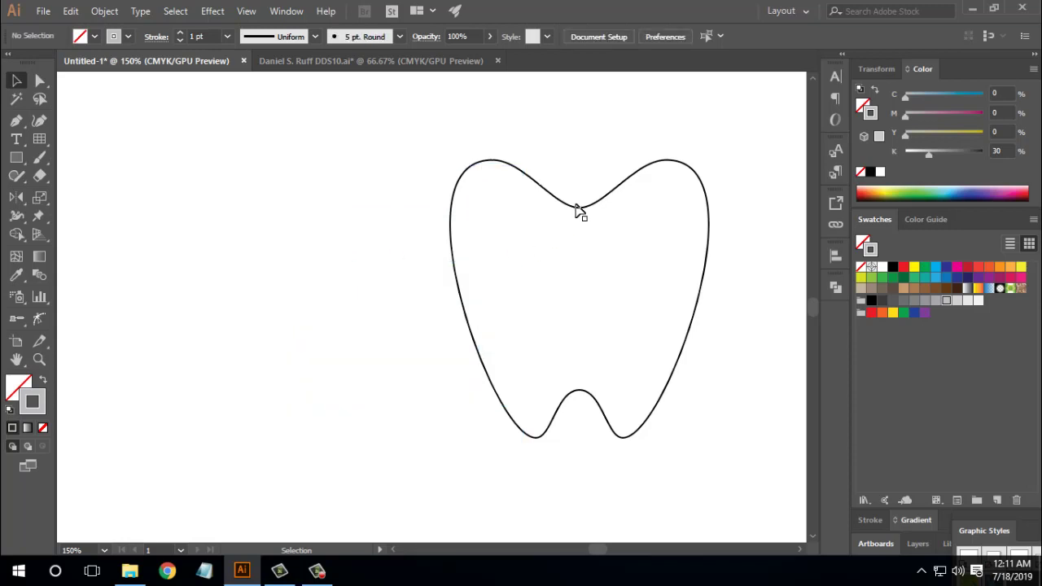
Move the tooth to the left and swap its fill and stroke so it is solid black without a stroke.
left_click_drag(577, 210, 411, 210)
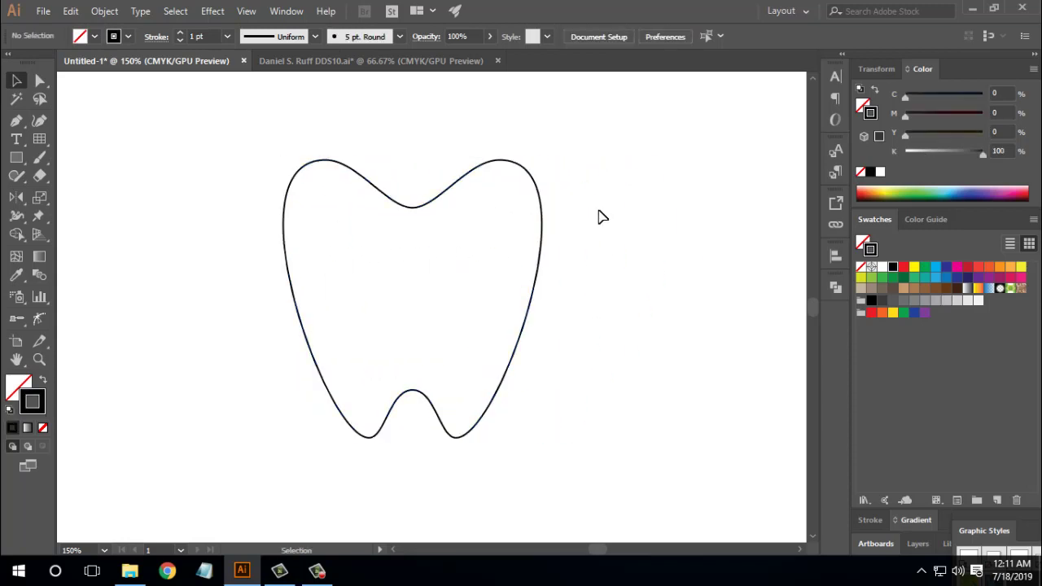
left_click(45, 384)
left_click(163, 326)
left_click_drag(417, 325, 324, 307)
left_click(481, 337)
Examine the shape and symmetry of the black tooth silhouette from farther away and up close.
key("ctrl+minus")
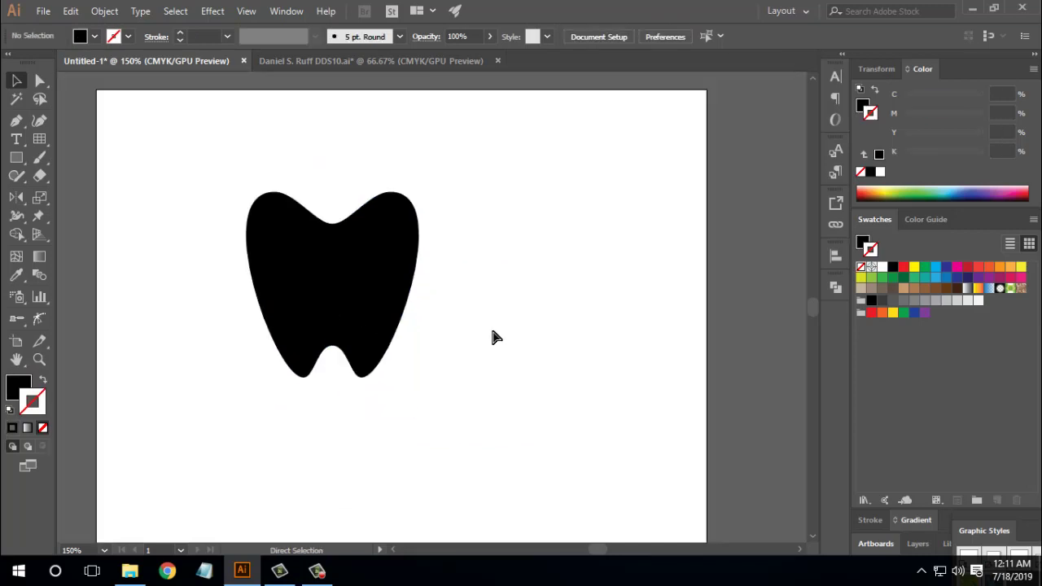
key("ctrl+equal")
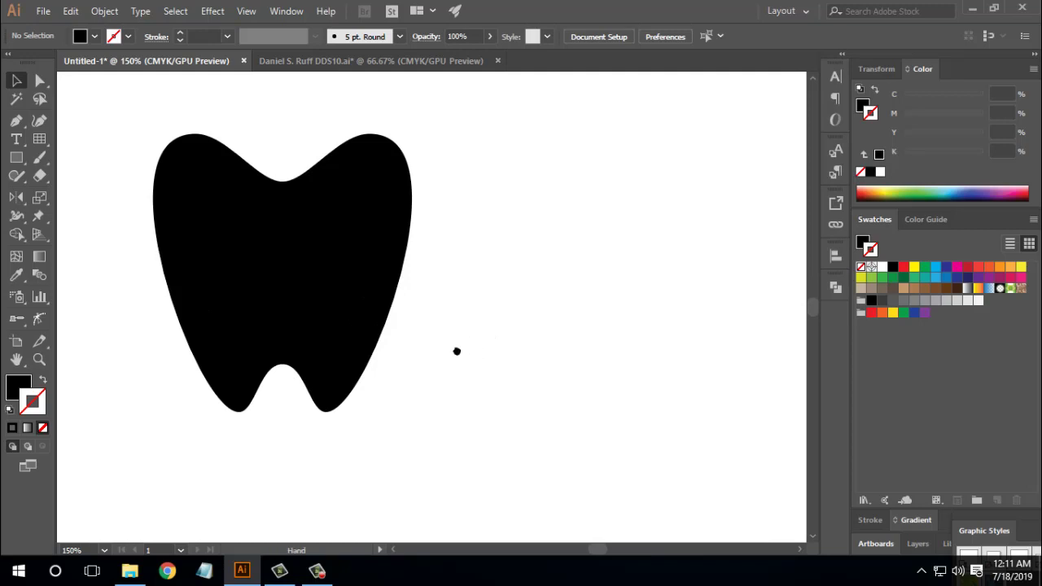
mouse_move(352, 292)
left_mouse_down()
mouse_move(353, 302)
mouse_move(335, 290)
left_mouse_up()
left_click(503, 358)
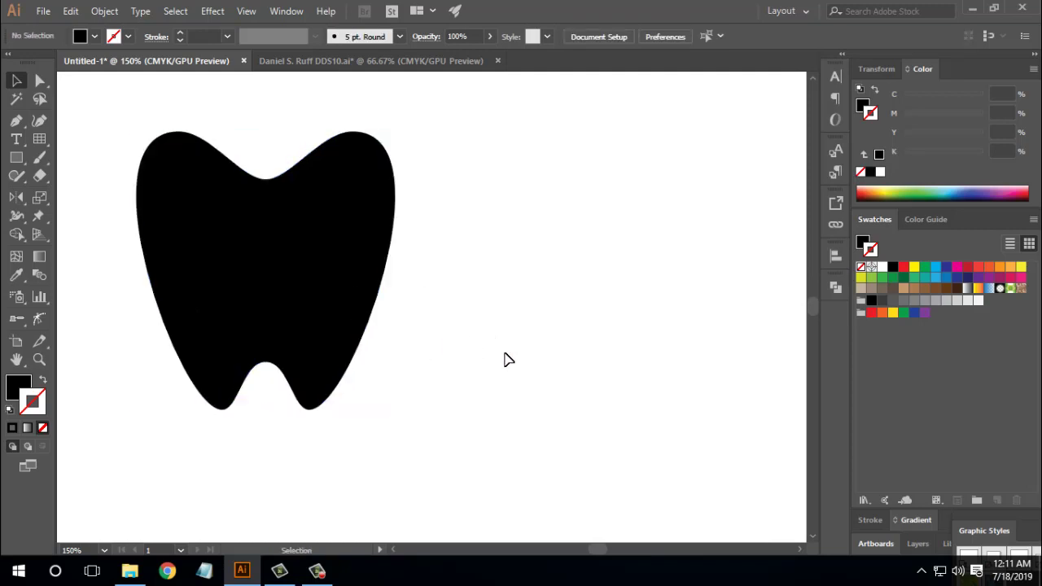
key("ctrl+minus")
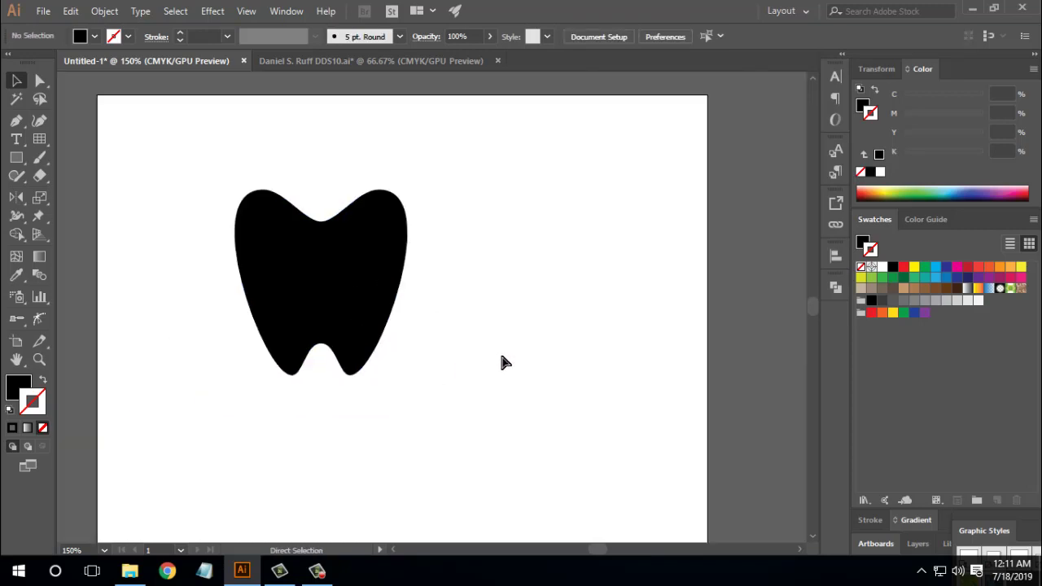
key("ctrl+minus")
key("ctrl+equal")
key("ctrl+equal")
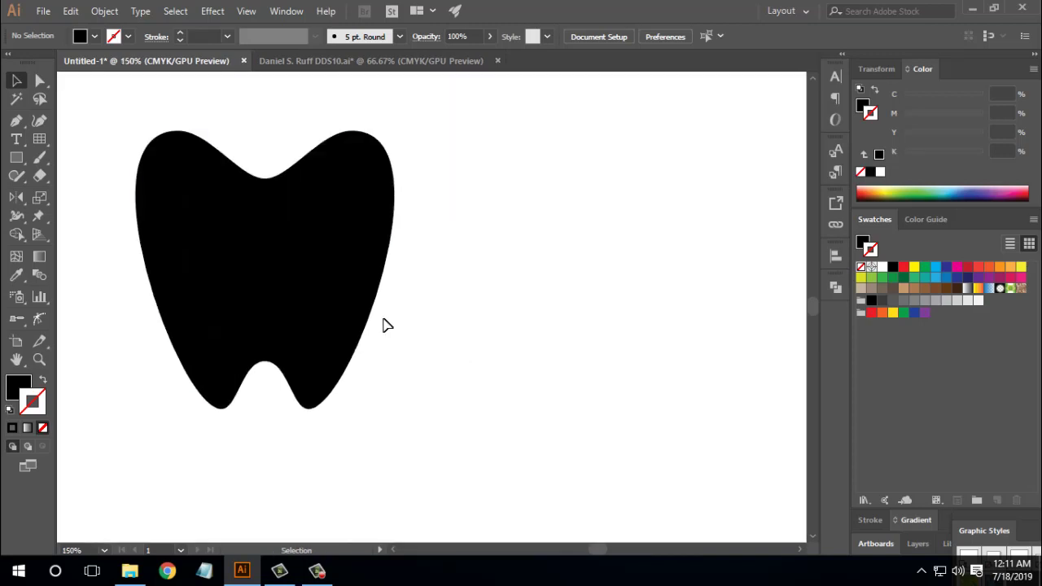
Shift the black tooth slightly up and to the left, and place a duplicate to its right.
left_click(319, 270)
left_click(469, 331)
left_click_drag(342, 290, 328, 279)
left_click(421, 357)
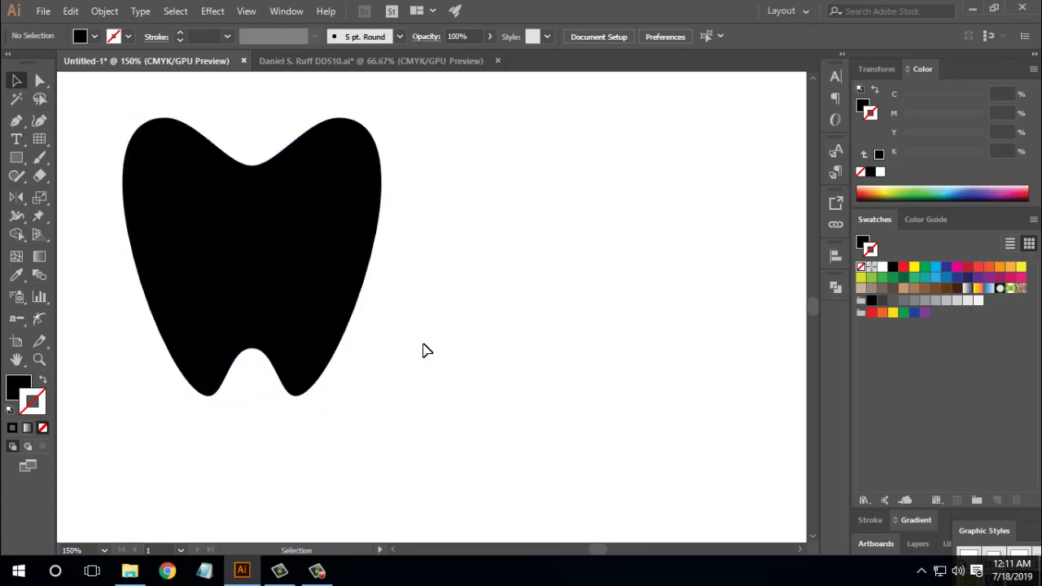
left_click_drag(282, 295, 568, 303)
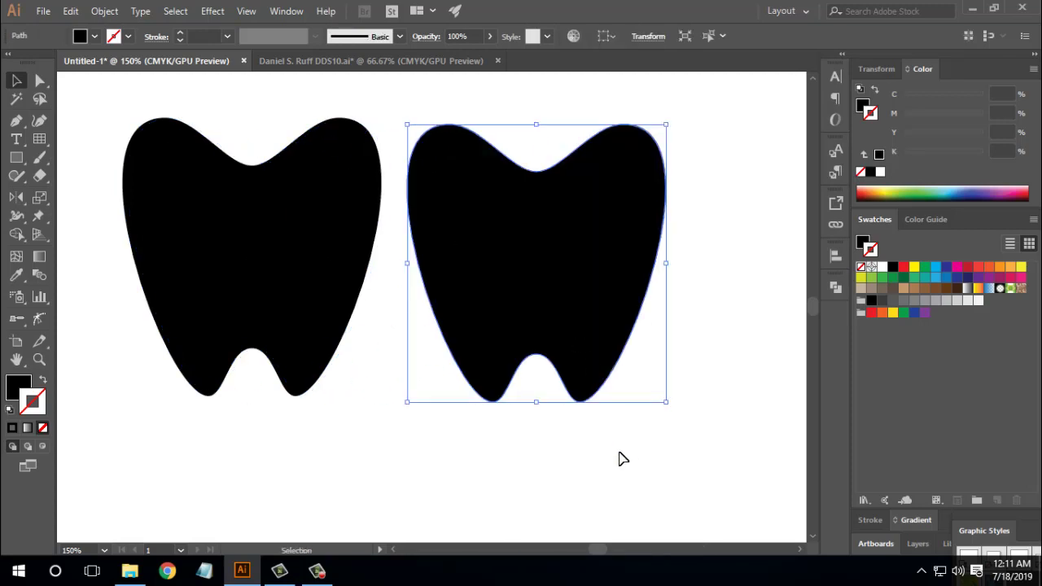
left_click(619, 459)
scroll(635, 416, "right", 2)
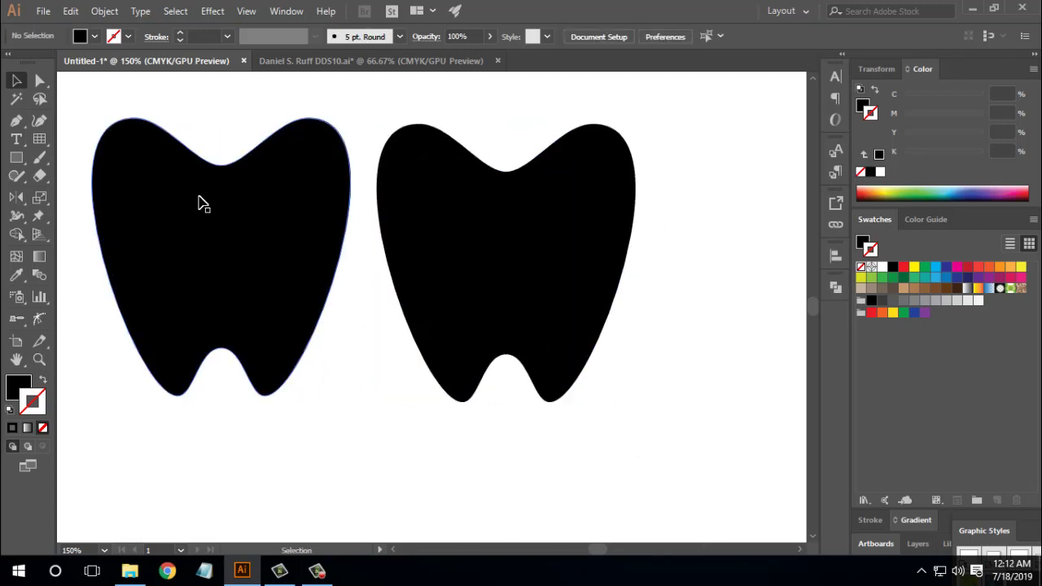
Space the two black teeth farther apart by moving the original up-left and the copy up-right.
left_click_drag(245, 251, 225, 235)
left_click(363, 416)
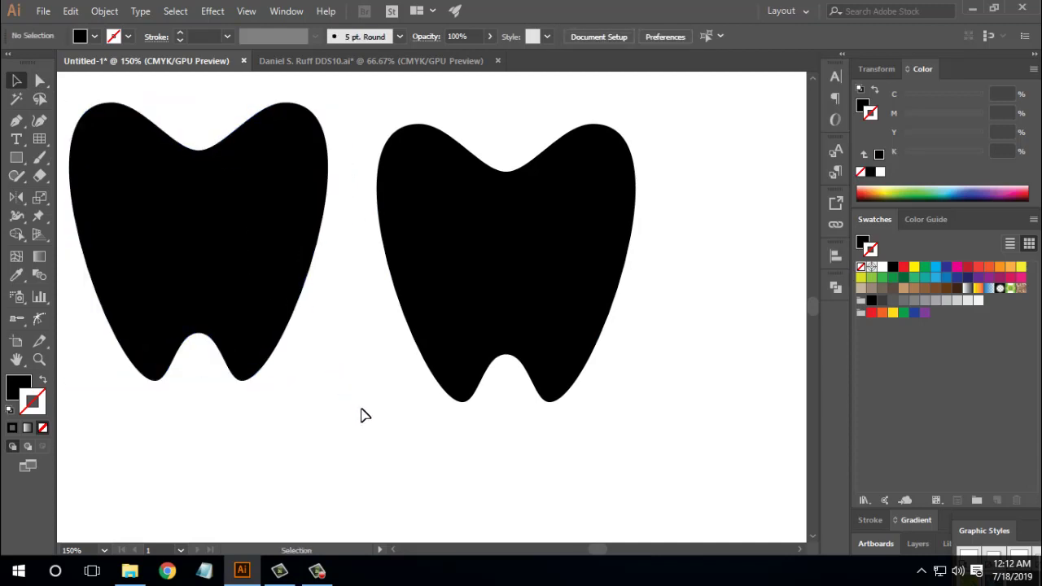
left_click_drag(432, 303, 454, 290)
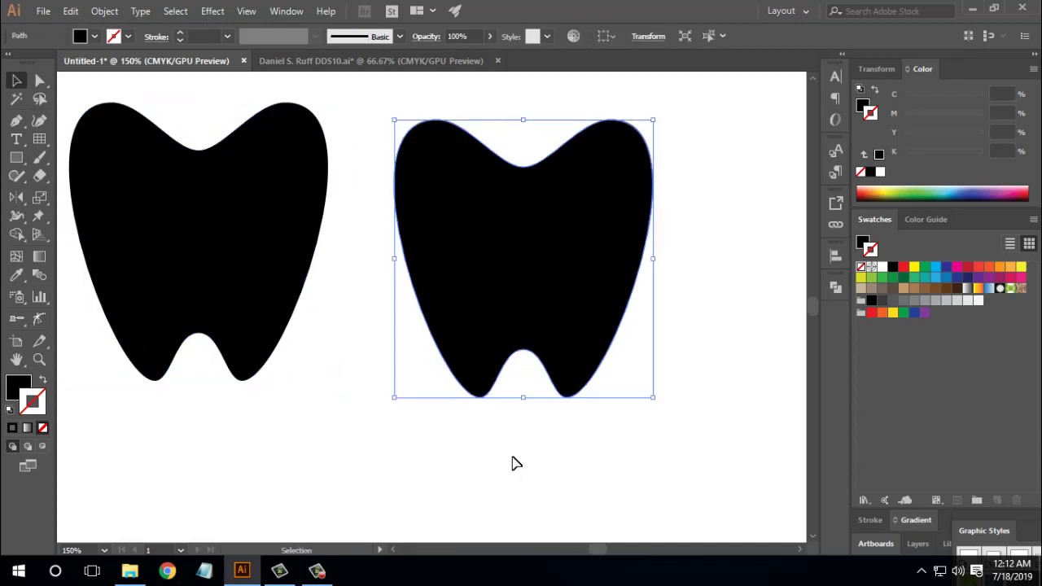
left_click(647, 389)
left_click_drag(646, 388, 636, 391)
Swap the fill and stroke of the right-hand tooth copy, leaving an unfilled 1 pt black outline.
left_click(539, 301)
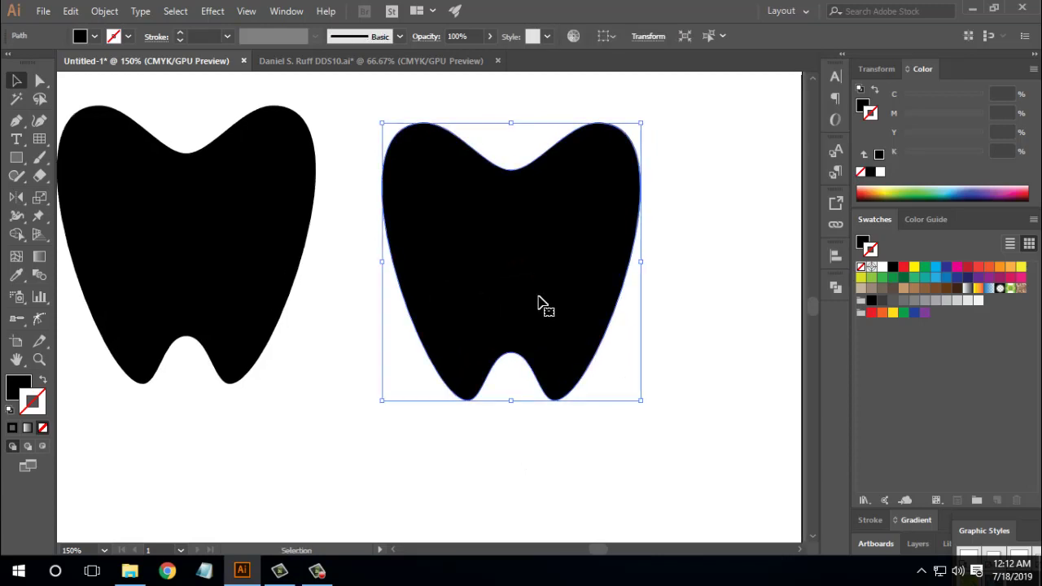
left_click(44, 382)
left_click(416, 371)
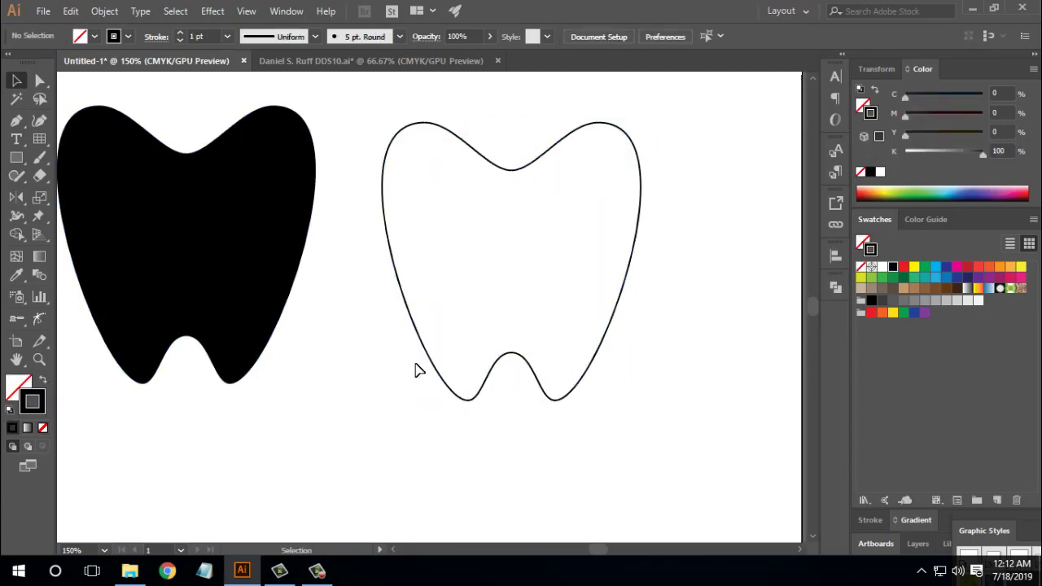
Cut the outlined tooth open at its top notch anchor point with the Scissors tool.
scroll(559, 323, "up", 1)
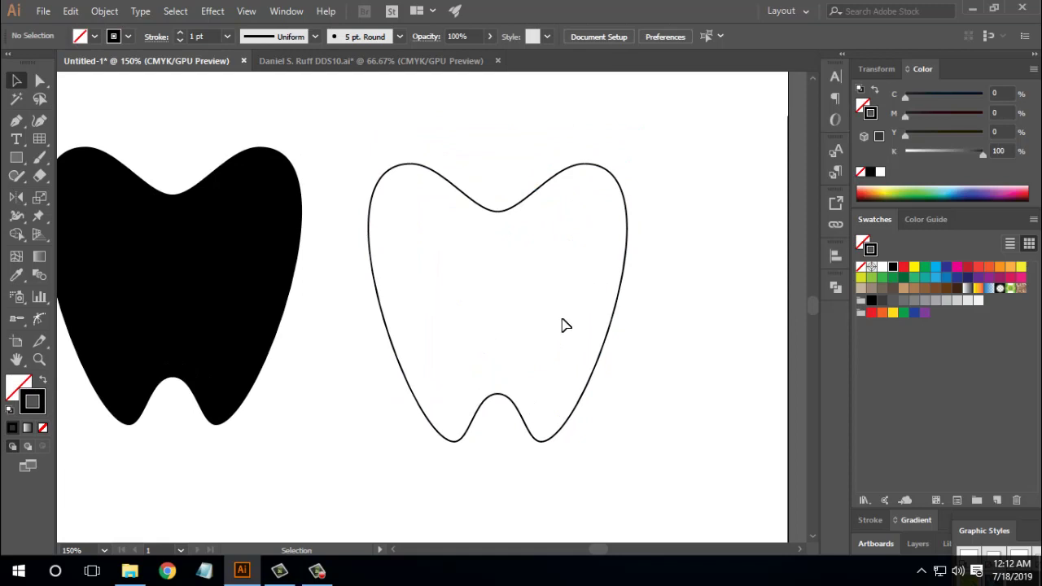
left_click(39, 80)
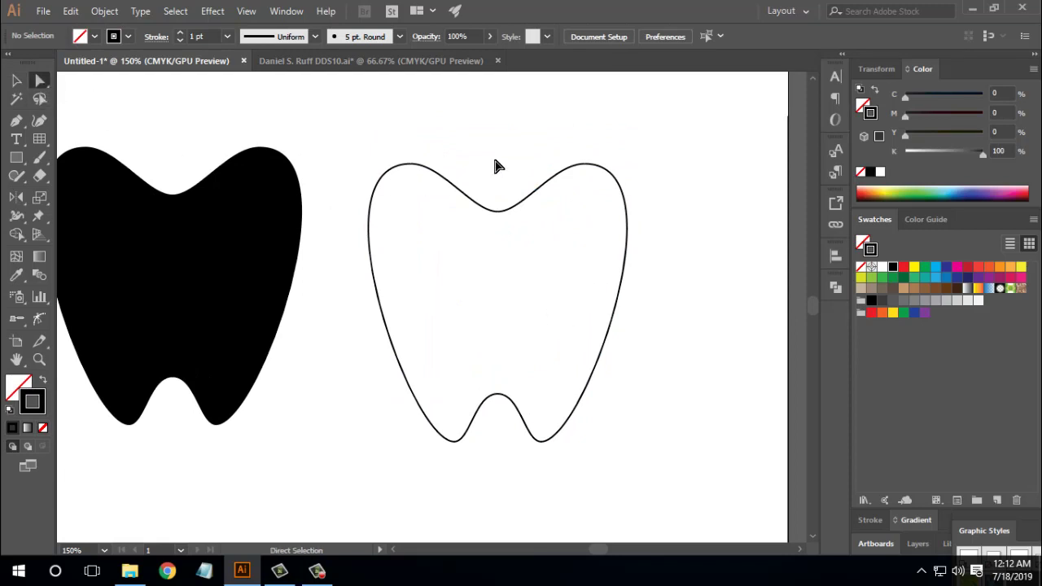
left_click(513, 205)
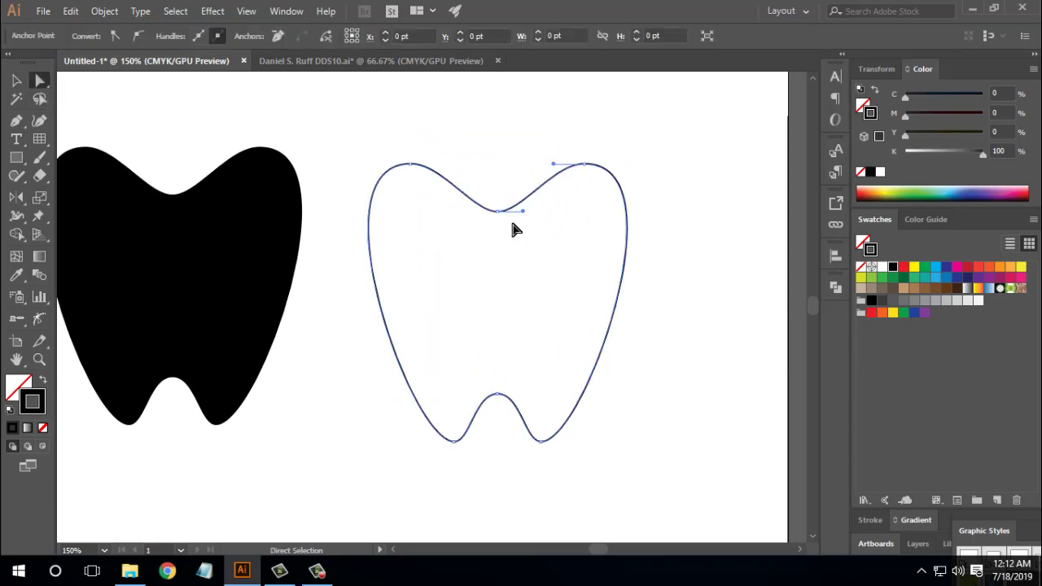
left_click(47, 175)
left_click(83, 193)
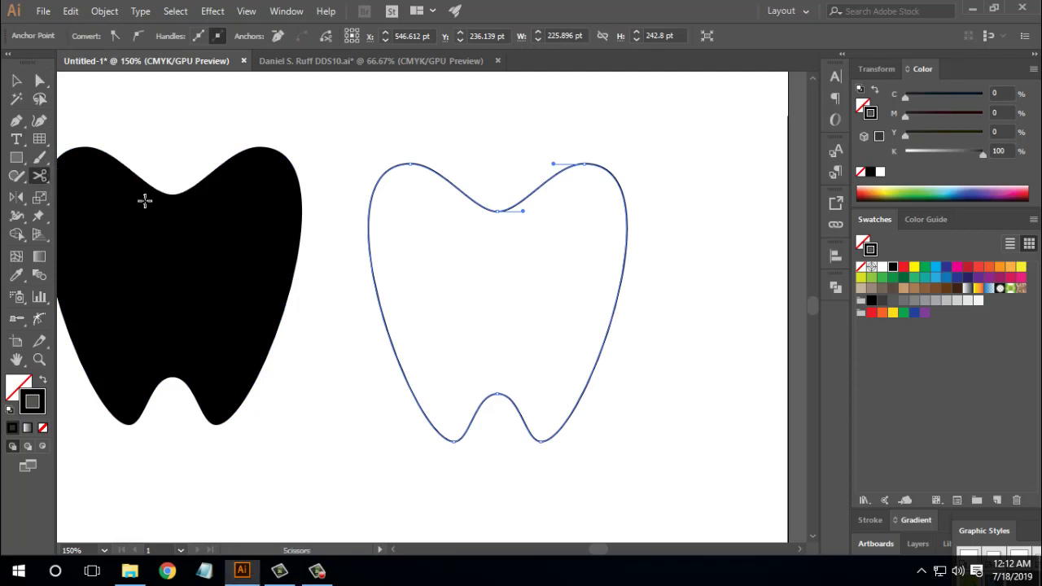
left_click(499, 211)
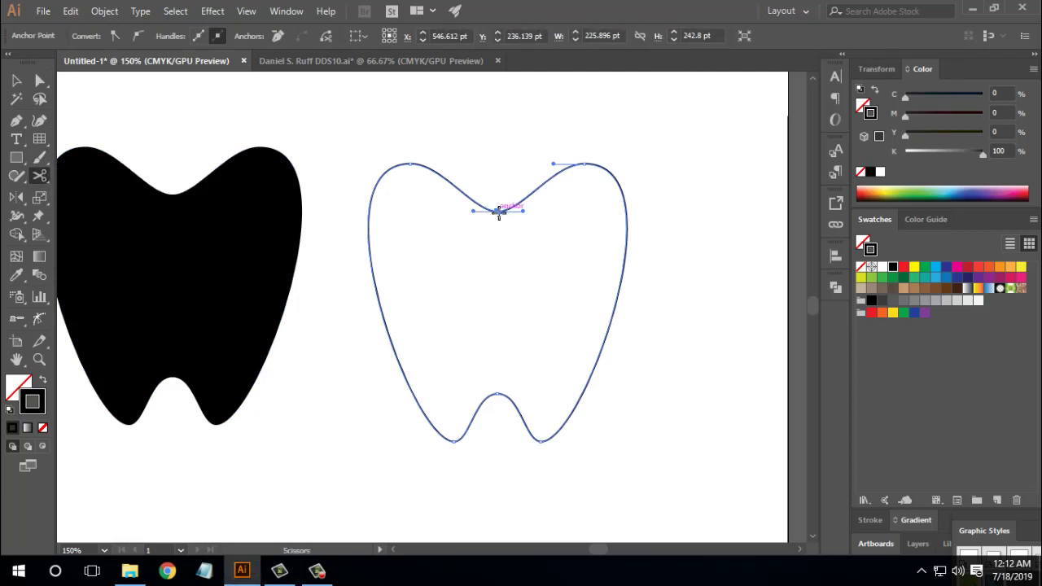
left_click(40, 80)
left_click(456, 271)
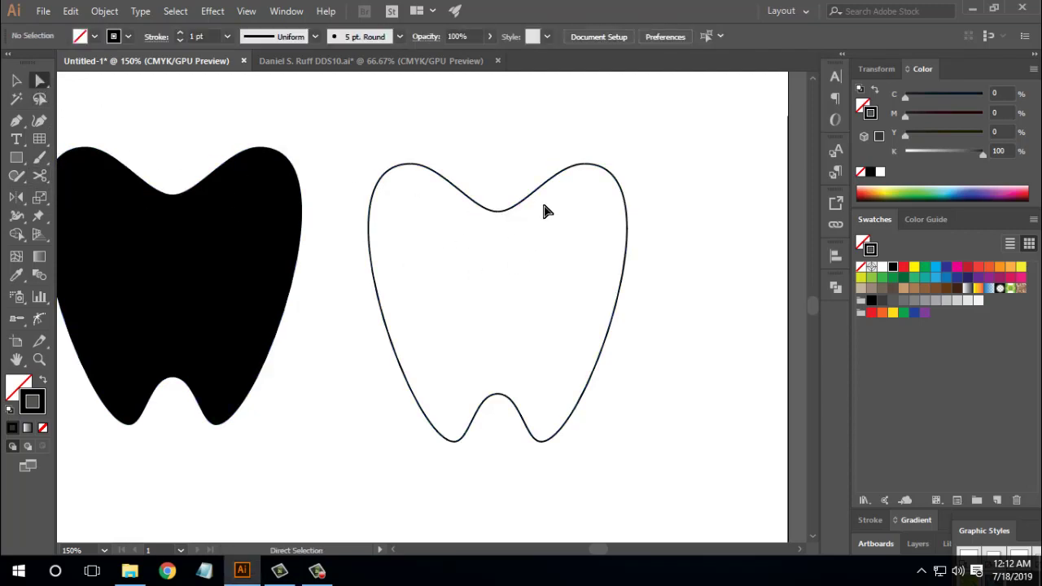
Move the right half's open endpoint at the notch down and to the left, past the left half's end.
left_click(535, 199)
left_click_drag(499, 210, 472, 247)
left_click(566, 309)
Move the left half's open endpoint up and right, and bend both open ends at the notch into smooth overlapping curves.
scroll(565, 309, "up", 1)
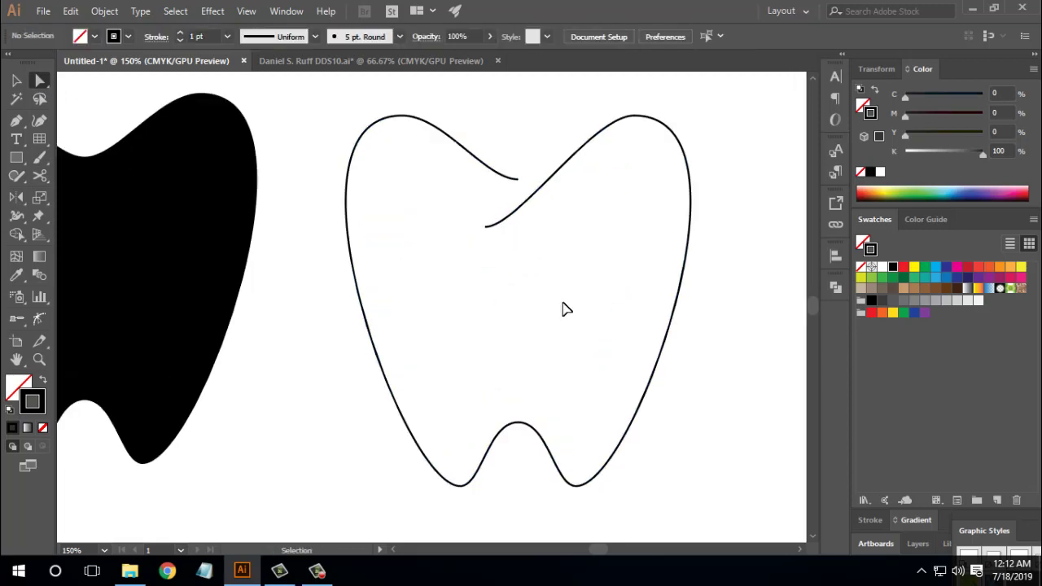
scroll(603, 298, "up", 1)
mouse_move(479, 250)
left_mouse_down()
mouse_move(524, 226)
mouse_move(490, 218)
mouse_move(473, 259)
left_mouse_up()
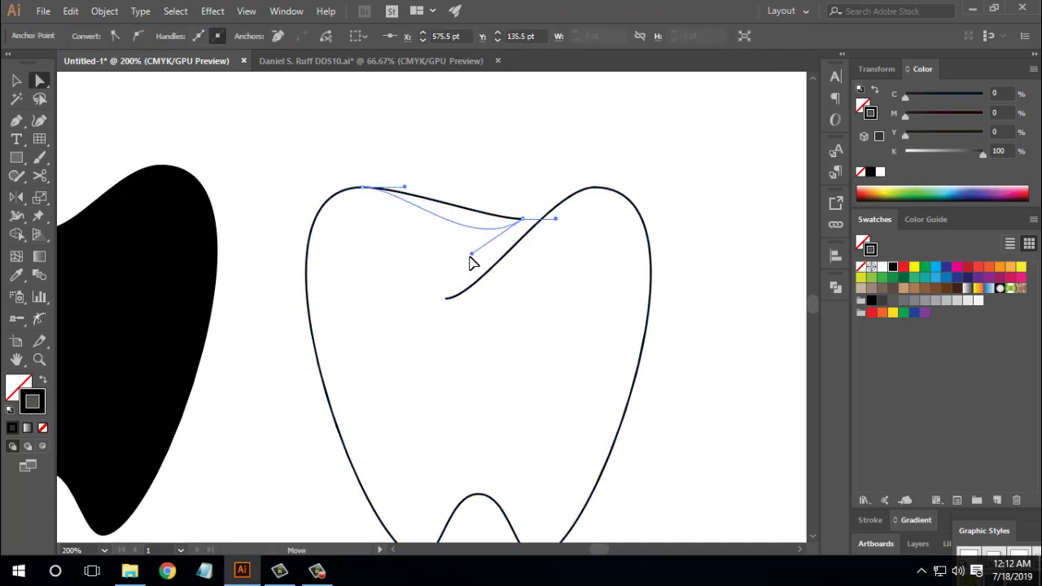
left_click(478, 360)
left_click_drag(447, 299, 526, 298)
left_click(432, 245)
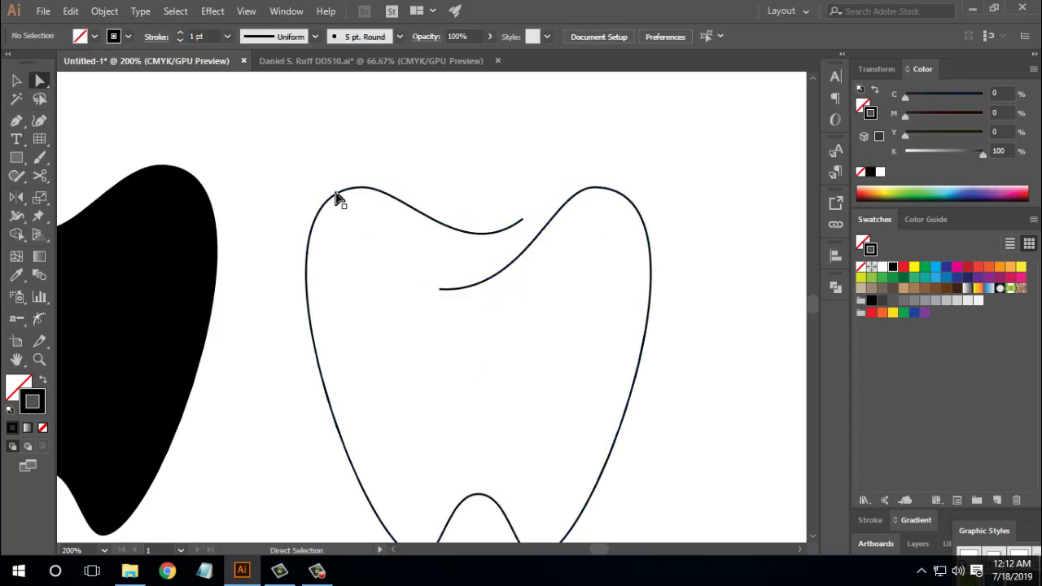
Connect the two open ends at the notch with a curved segment using the Pen tool.
left_click(16, 120)
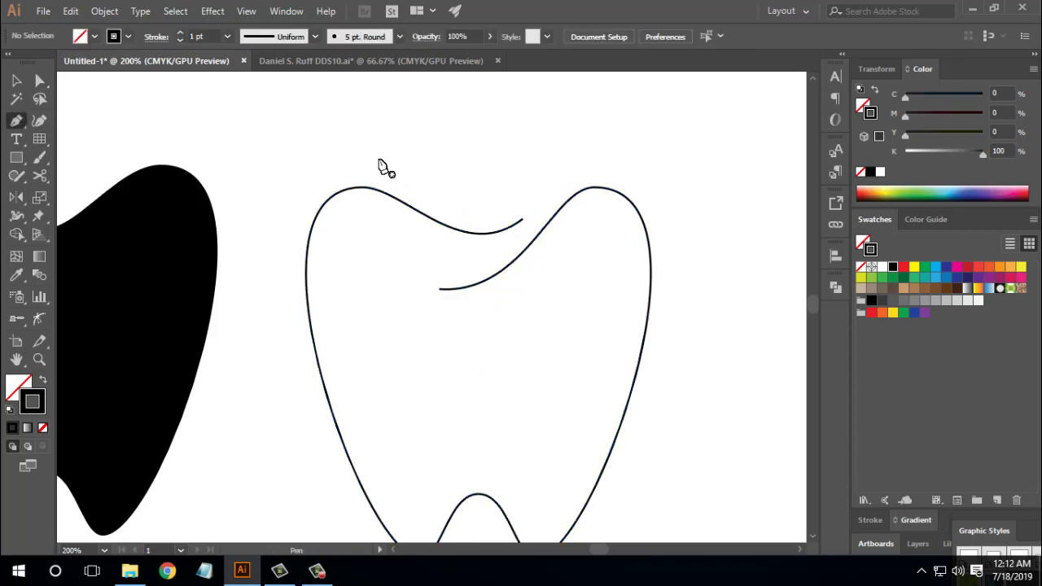
left_click_drag(438, 289, 463, 266)
left_click_drag(521, 220, 552, 199)
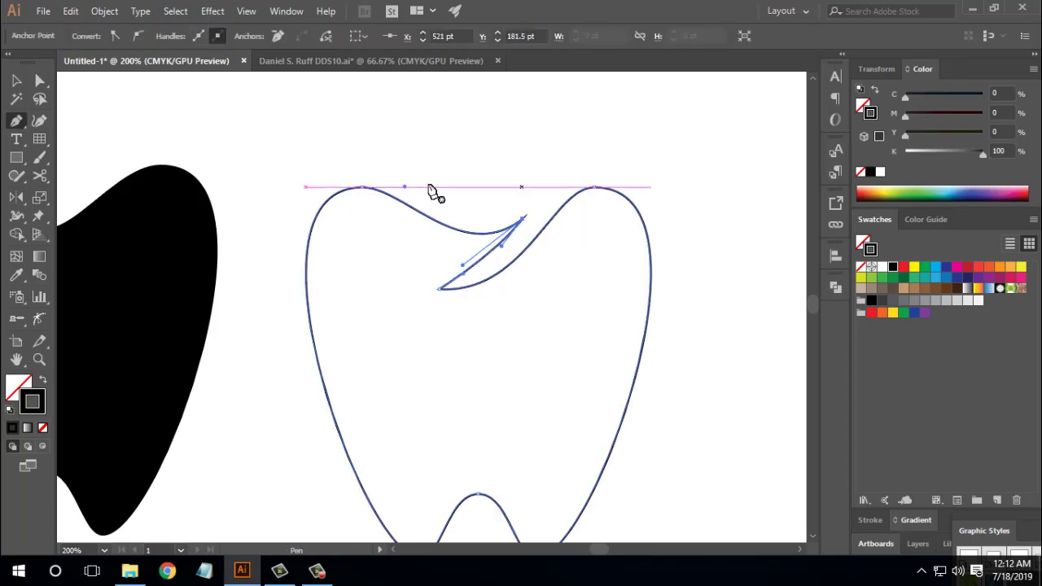
Bend the new connecting curve at the notch by pulling its handle near the lower-left tip down and to the right.
left_click(43, 83)
left_click(487, 285)
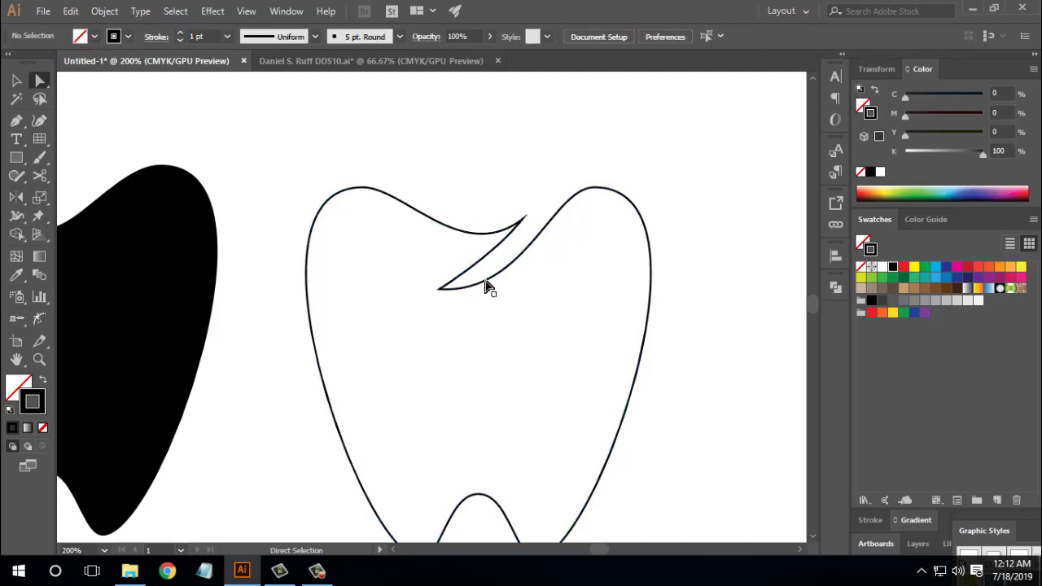
left_click(479, 268)
left_click_drag(466, 282, 478, 287)
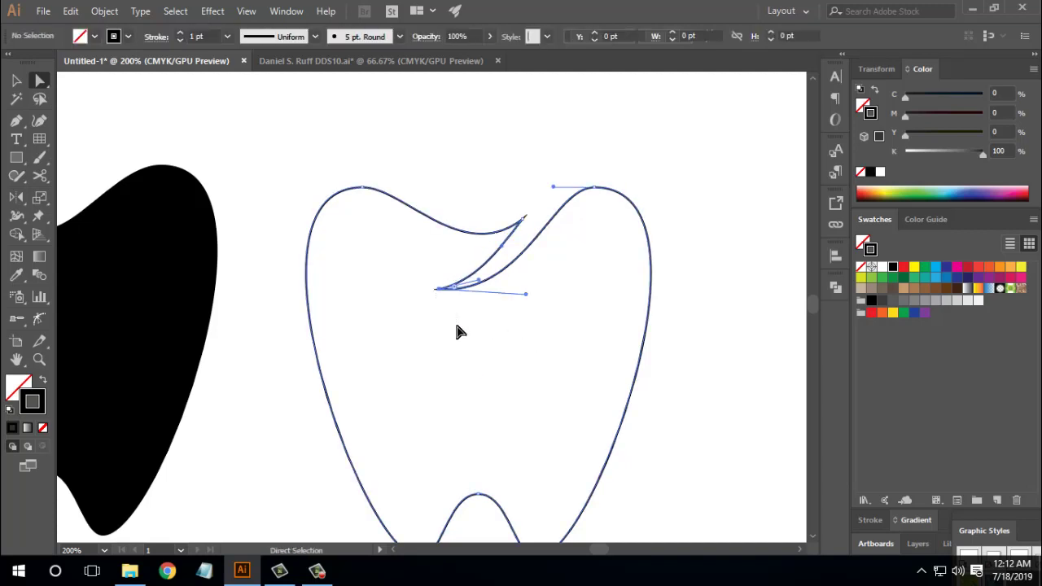
Move the swoosh's lower-left tip to about X 494.5 pt, Y 188.5 pt and extend its lower curve handle to the right.
left_click(441, 290)
left_click_drag(438, 295, 396, 299)
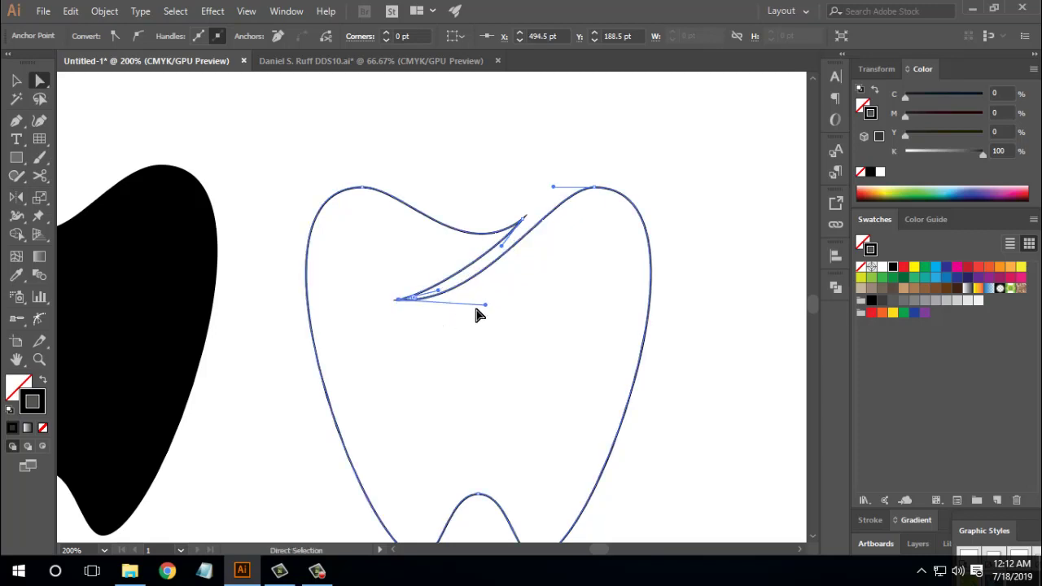
left_click_drag(486, 307, 535, 307)
left_click(512, 290)
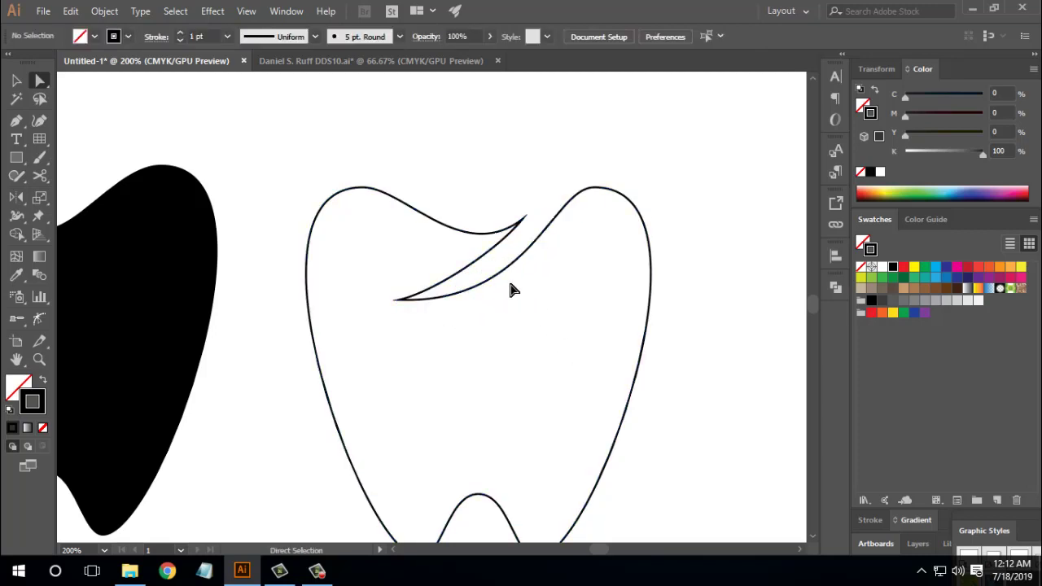
Deepen the swoosh's upper edge by pulling the handle of its upper-right tip down and slightly left.
left_click(461, 281)
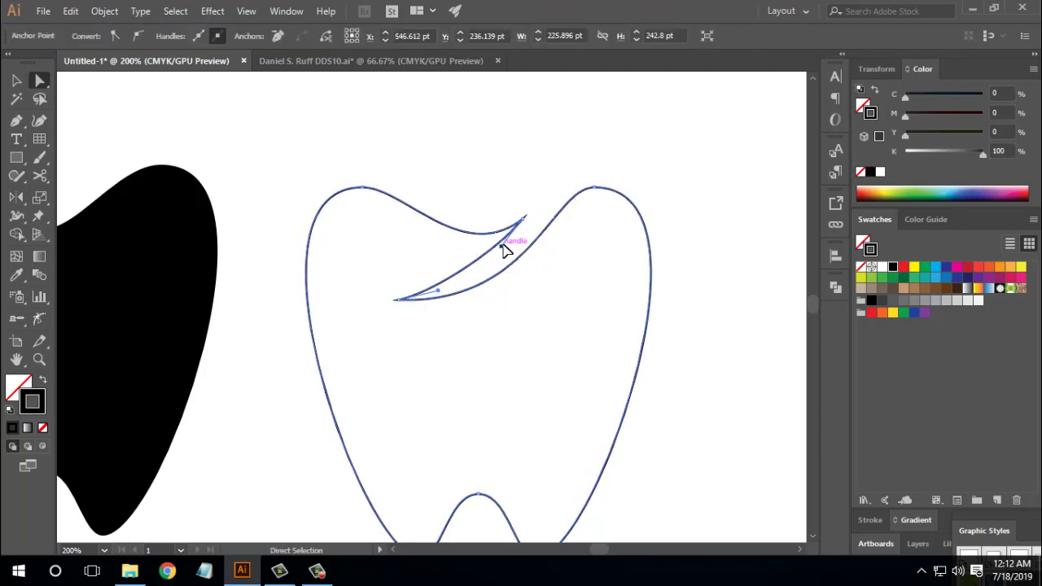
left_click_drag(504, 251, 495, 275)
left_click(496, 383)
scroll(500, 386, "down", 1)
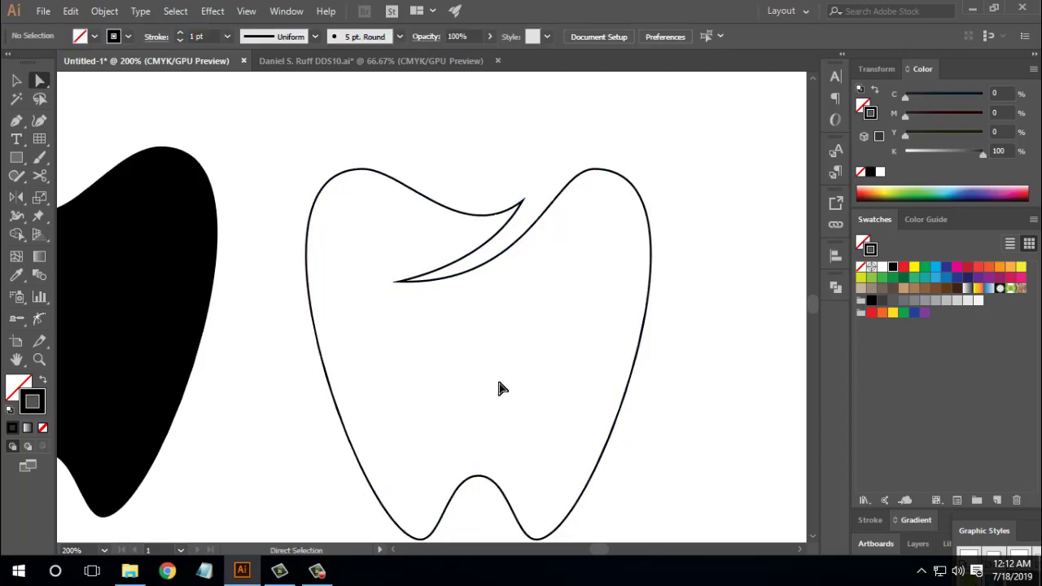
Raise the swoosh's lower-left tip to about X 495.5 pt, Y 181 pt and pull its lower curve handle slightly down.
scroll(500, 389, "down", 3)
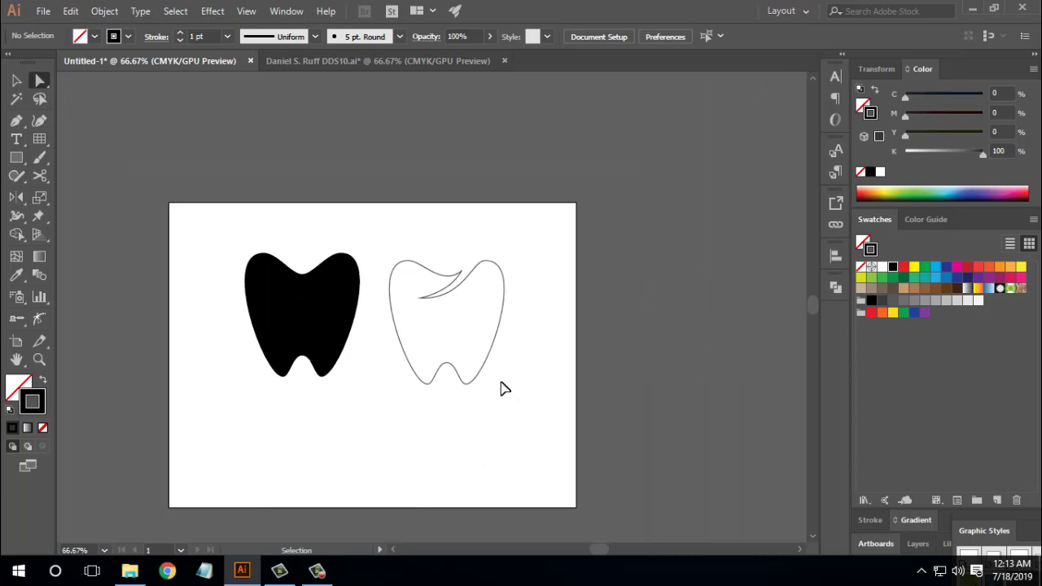
scroll(500, 388, "up", 3)
left_click(394, 281)
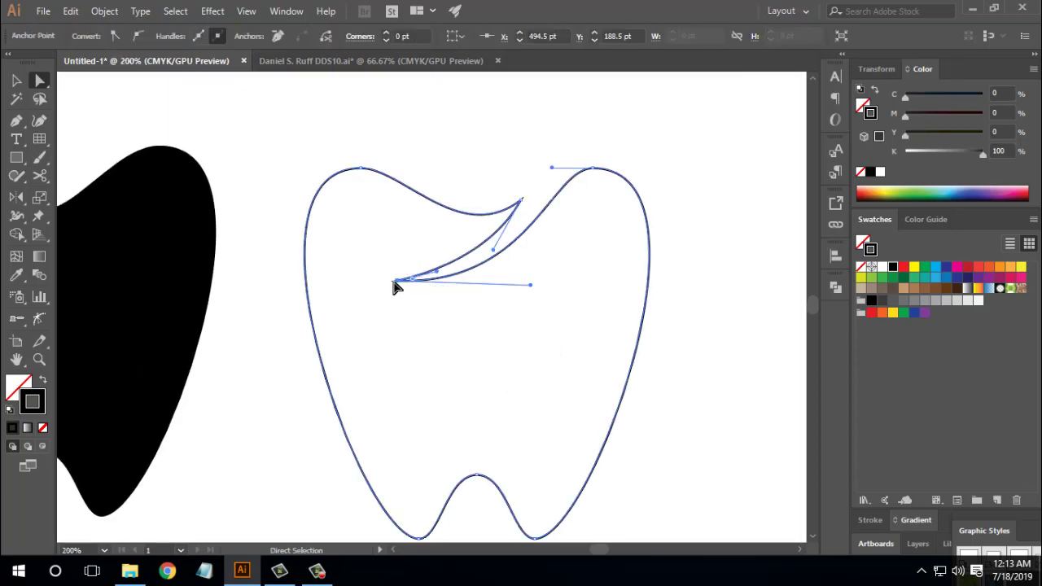
left_click(397, 277)
left_click(400, 283)
left_click_drag(399, 283, 399, 270)
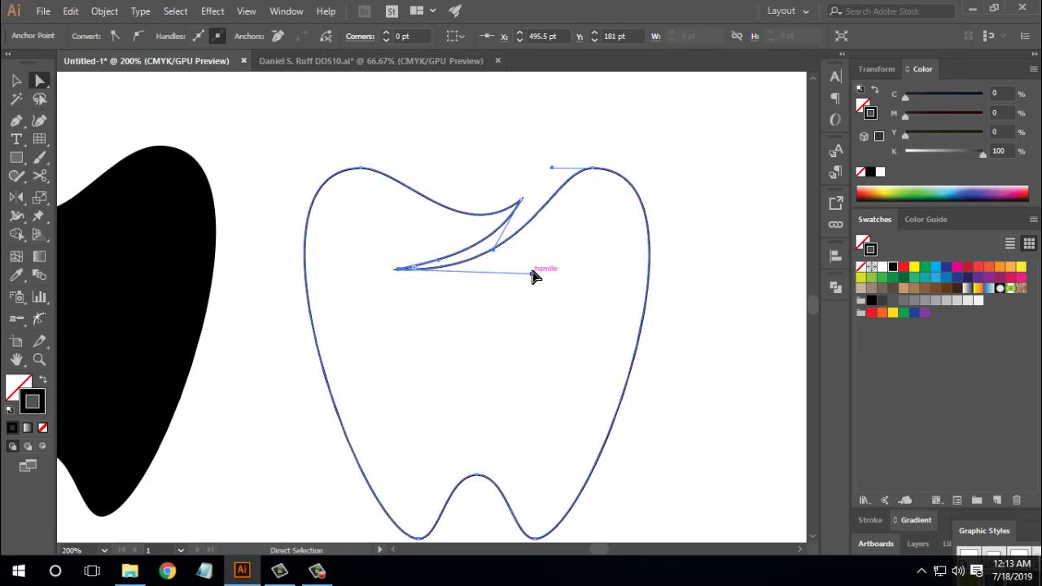
left_click_drag(533, 278, 540, 288)
left_click(552, 326)
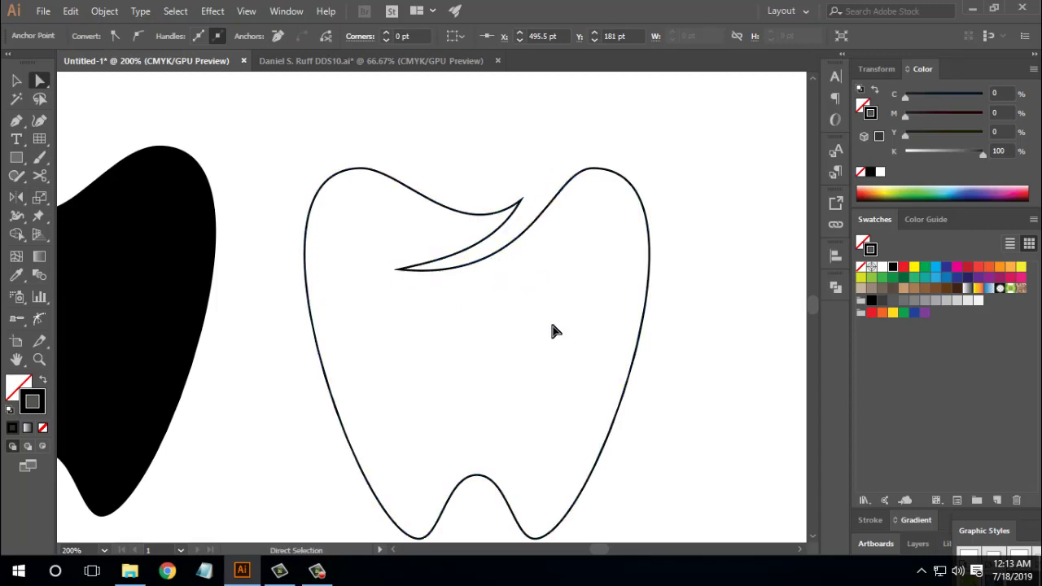
Extend the right lobe's top handle slightly left and lower the inner curve's handle near the left tip to smooth the swoosh.
left_click(562, 192)
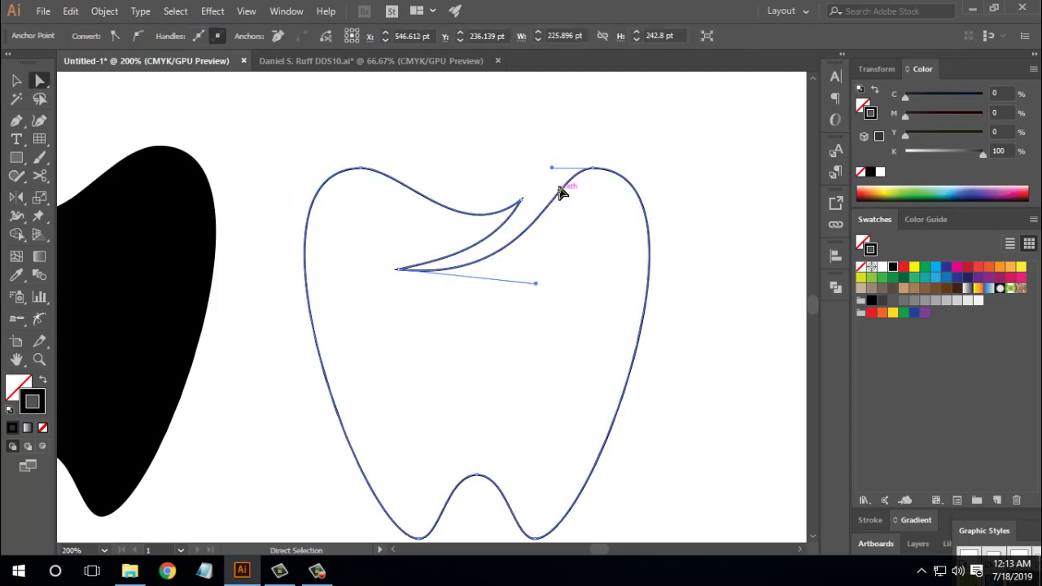
left_click_drag(548, 169, 544, 170)
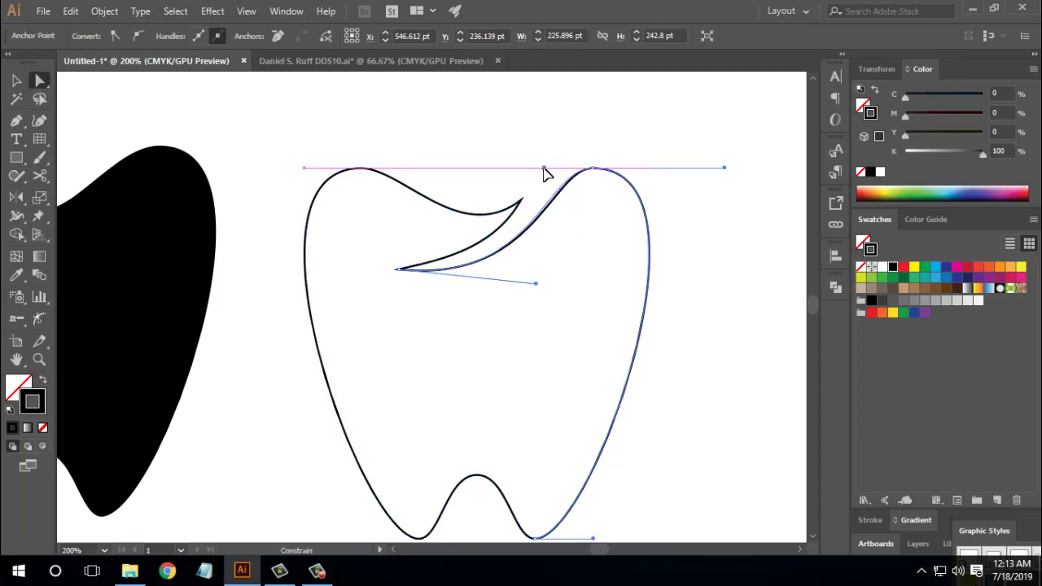
left_click(570, 269)
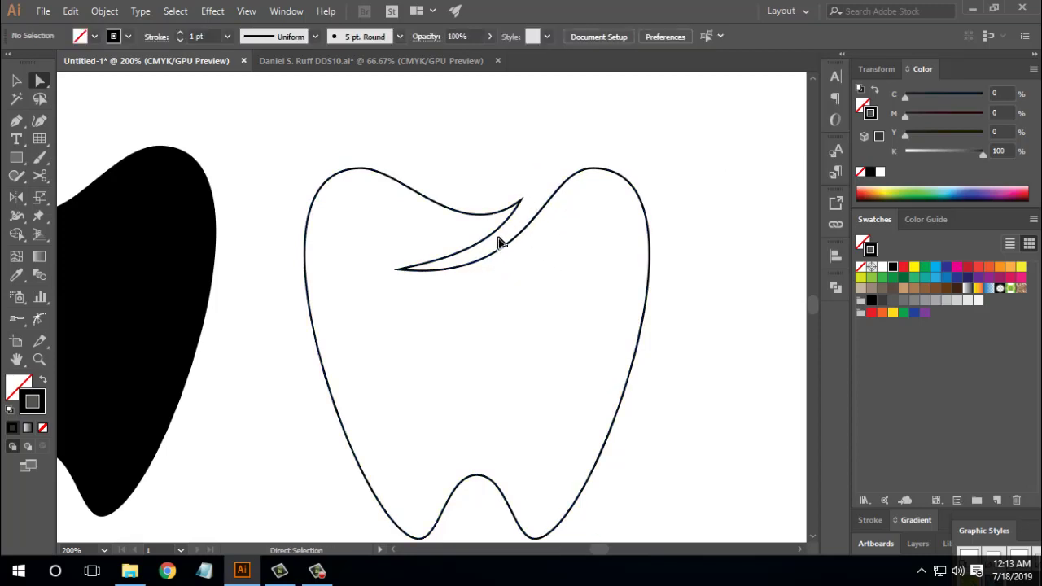
left_click(500, 243)
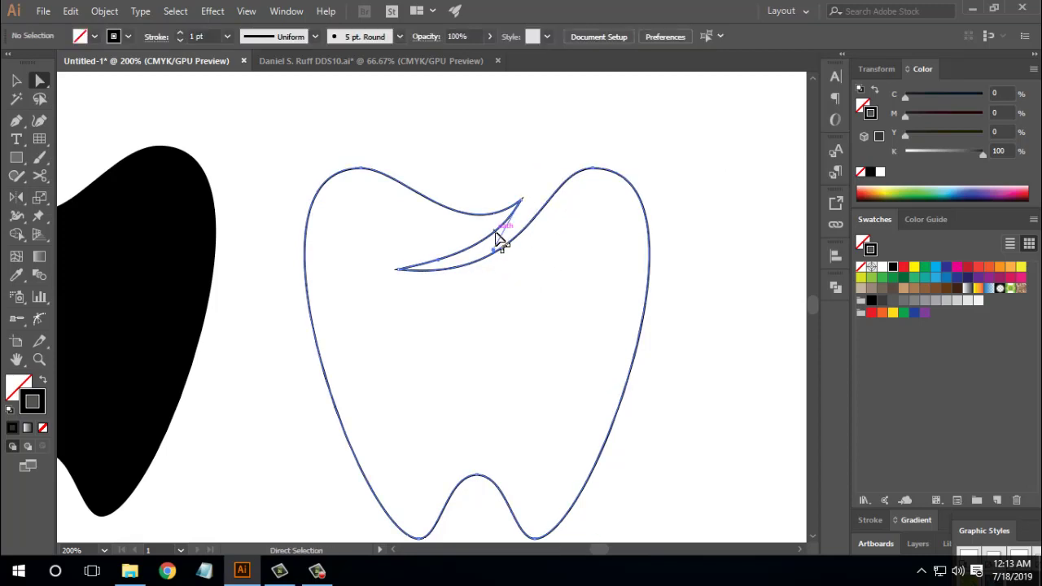
left_click(439, 269)
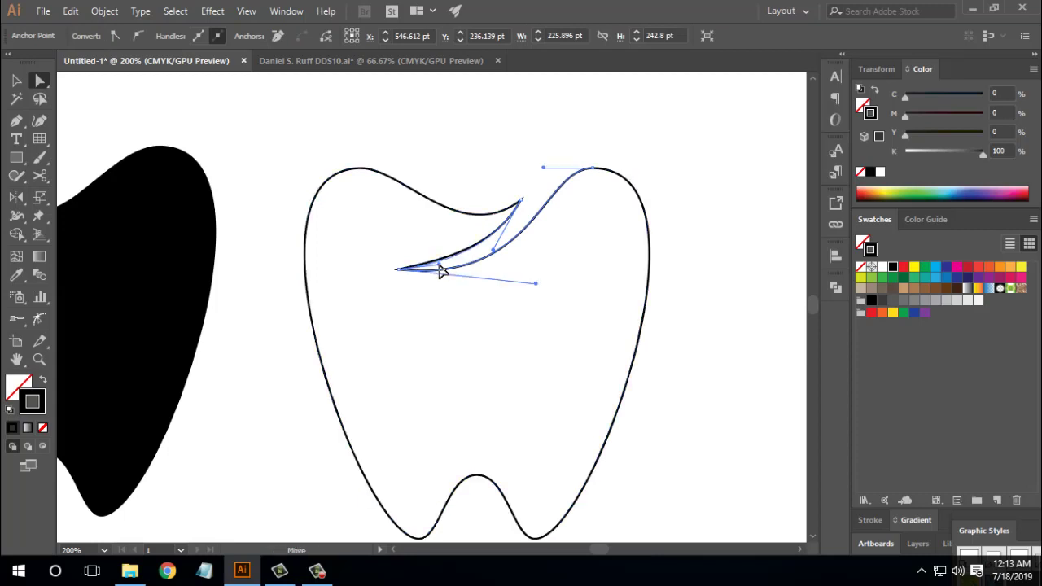
left_click_drag(439, 272, 441, 272)
left_click(521, 363)
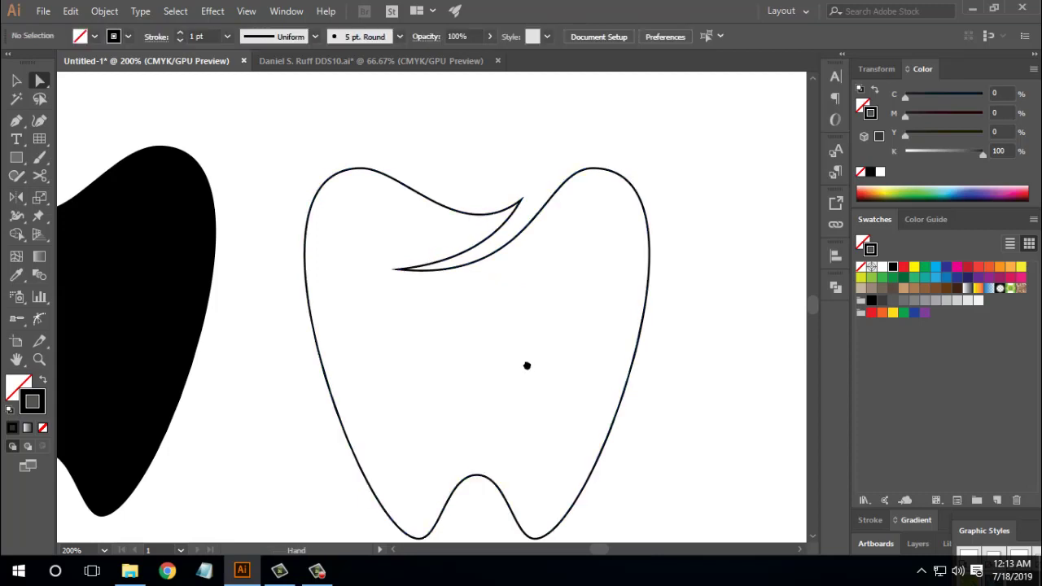
Swap the swoosh tooth's stroke and fill so that it has a solid black fill and no outline.
key("ctrl+minus")
key("ctrl+minus")
key("ctrl+plus")
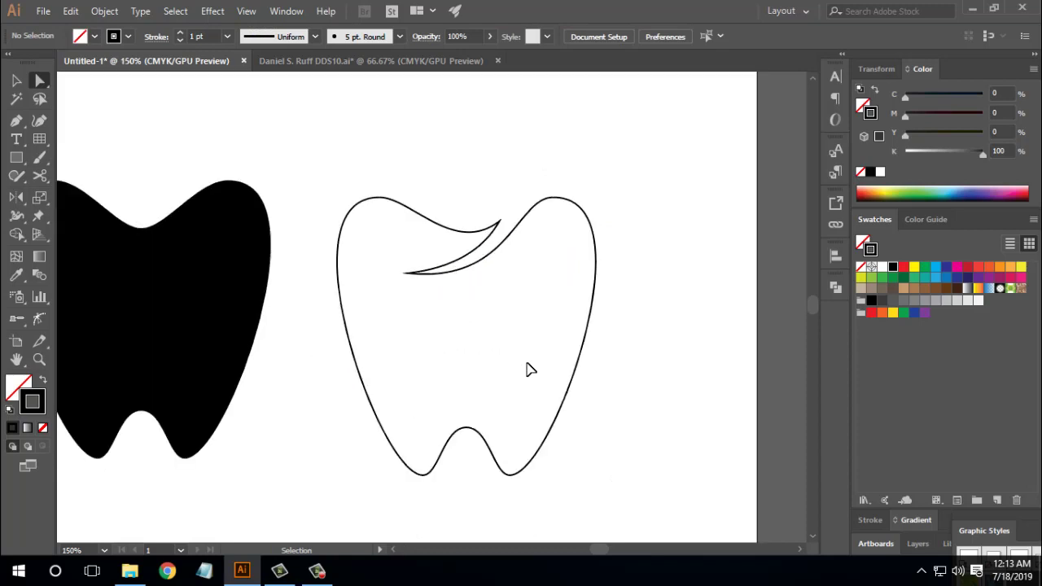
left_click_drag(502, 359, 539, 342)
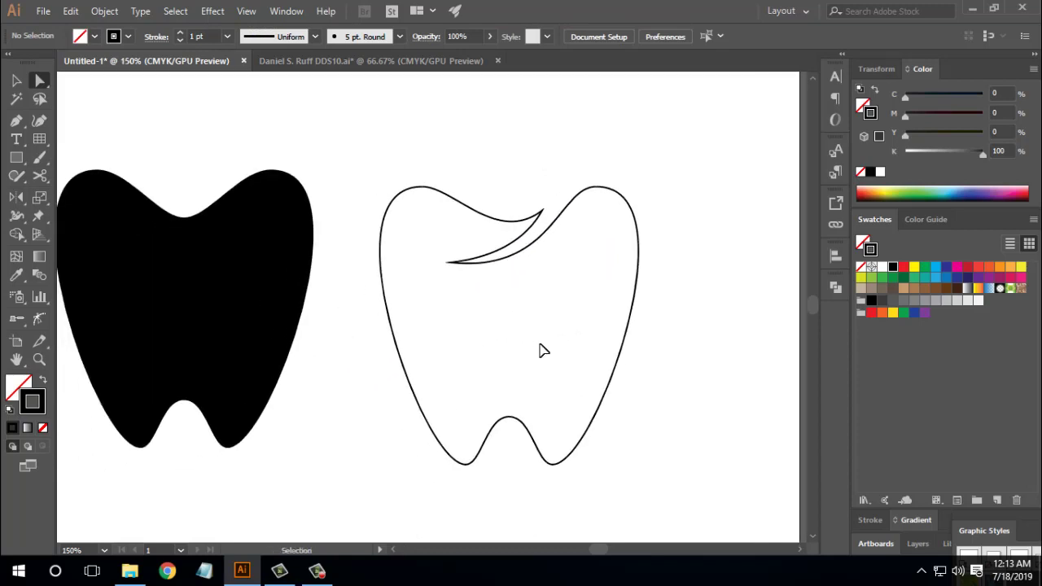
key("ctrl+minus")
key("ctrl+minus")
left_click_drag(548, 408, 547, 396)
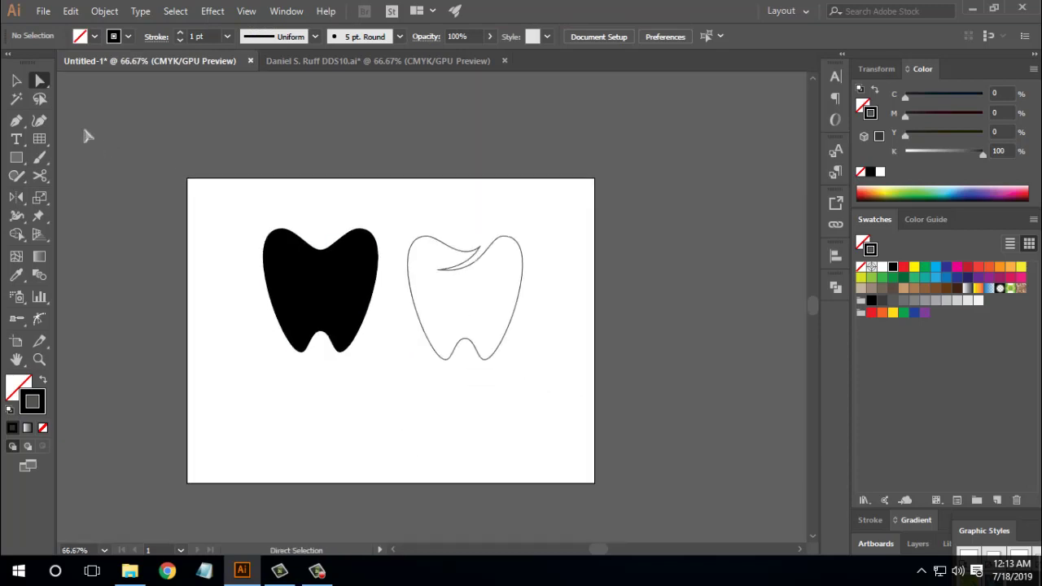
left_click(16, 80)
left_click_drag(464, 402, 472, 205)
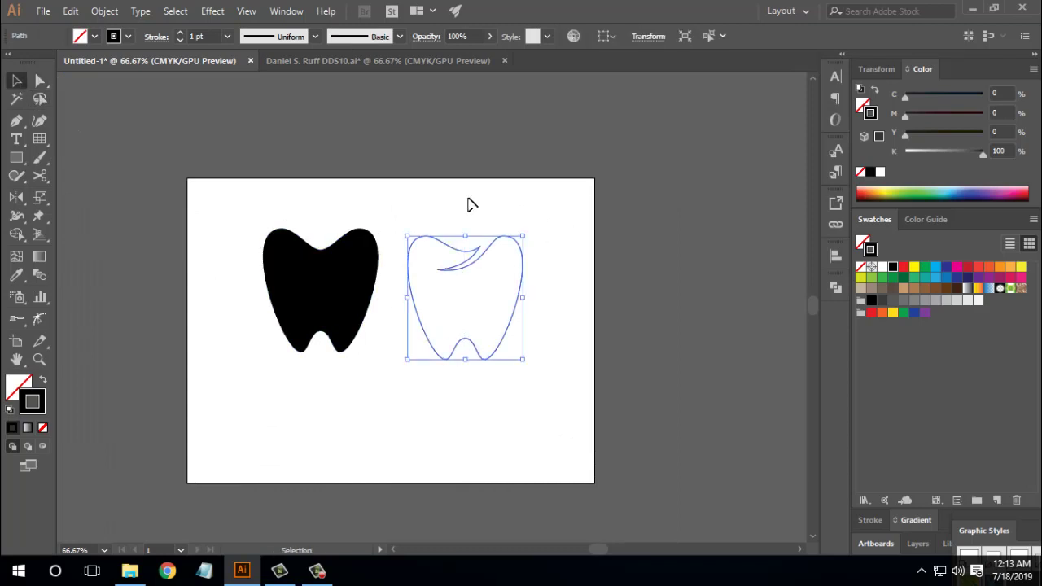
left_click(44, 379)
Move the swoosh tooth above the plain black tooth and place a copy of the plain tooth on the artboard's right half.
left_click_drag(491, 311, 292, 173)
left_click(474, 326)
left_click_drag(318, 308, 473, 319)
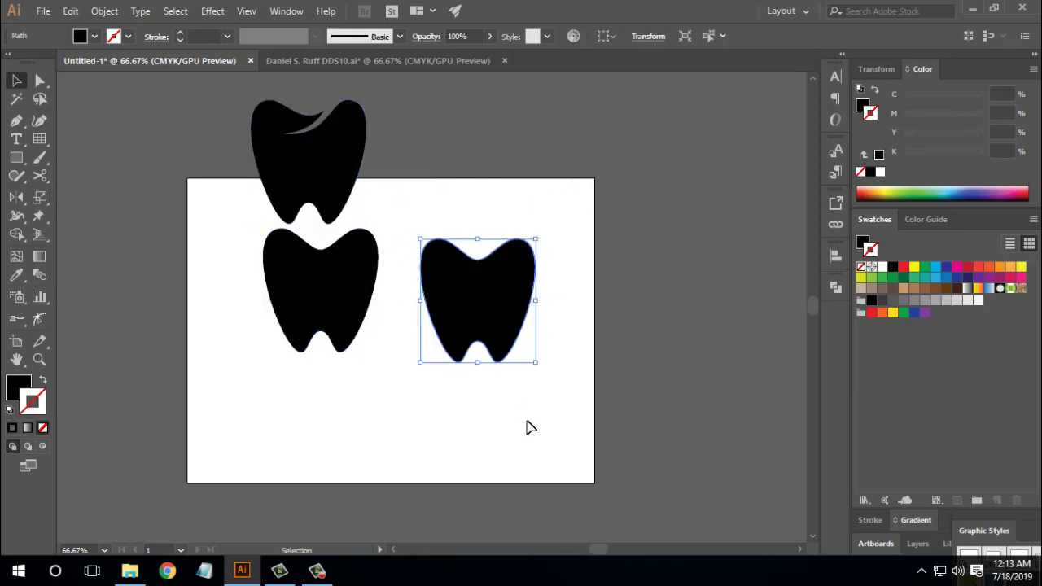
Shift the original plain tooth left and down, and line up the swoosh tooth on its left, partly off the artboard.
left_click_drag(336, 300, 298, 325)
left_click_drag(321, 186, 158, 341)
left_click(274, 329)
left_click(380, 371)
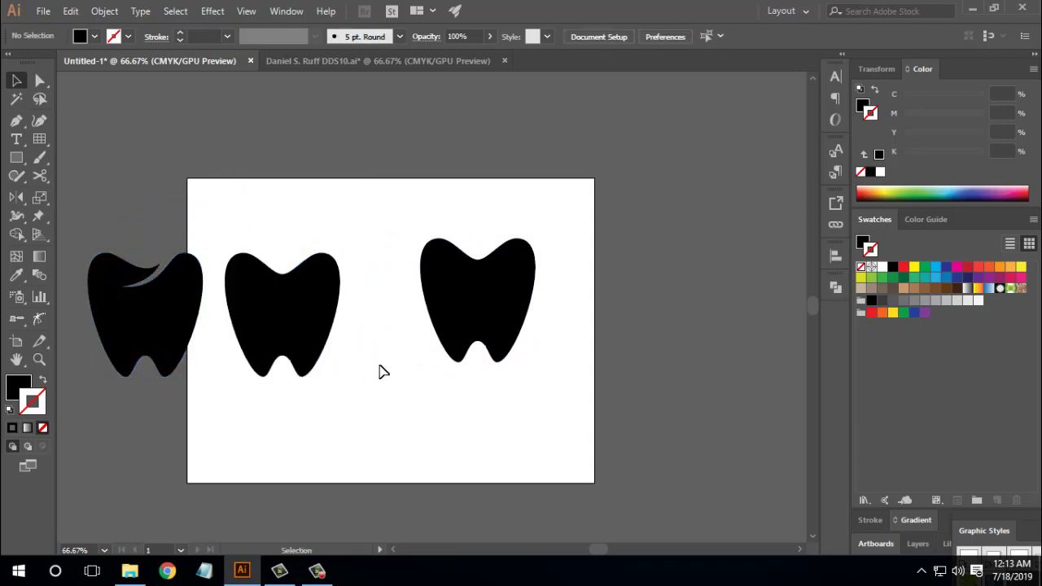
Swap the fill and stroke of the plain tooth copy on the right to leave only a black outline.
key("ctrl+plus")
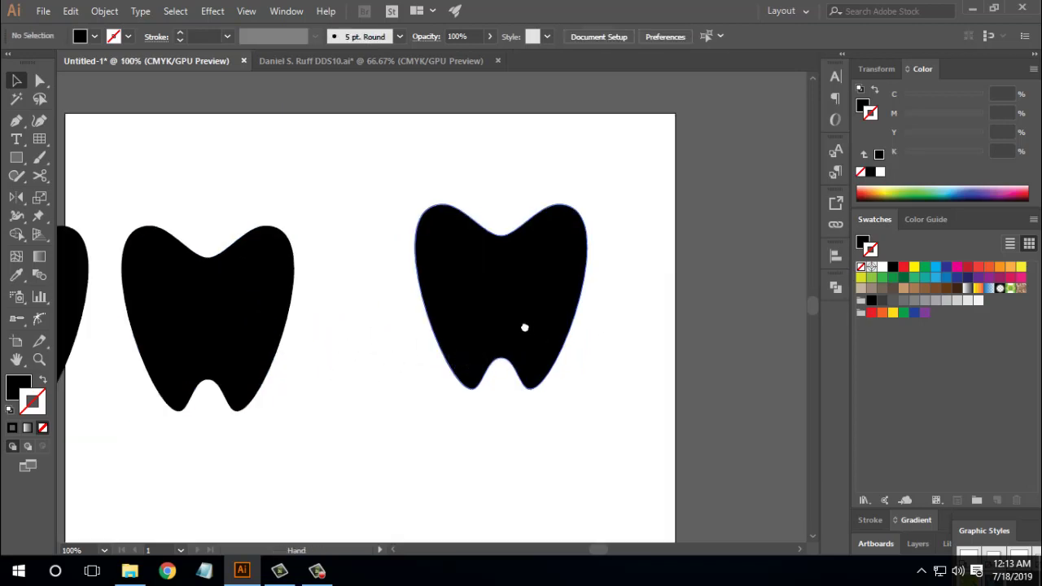
left_click_drag(525, 328, 549, 366)
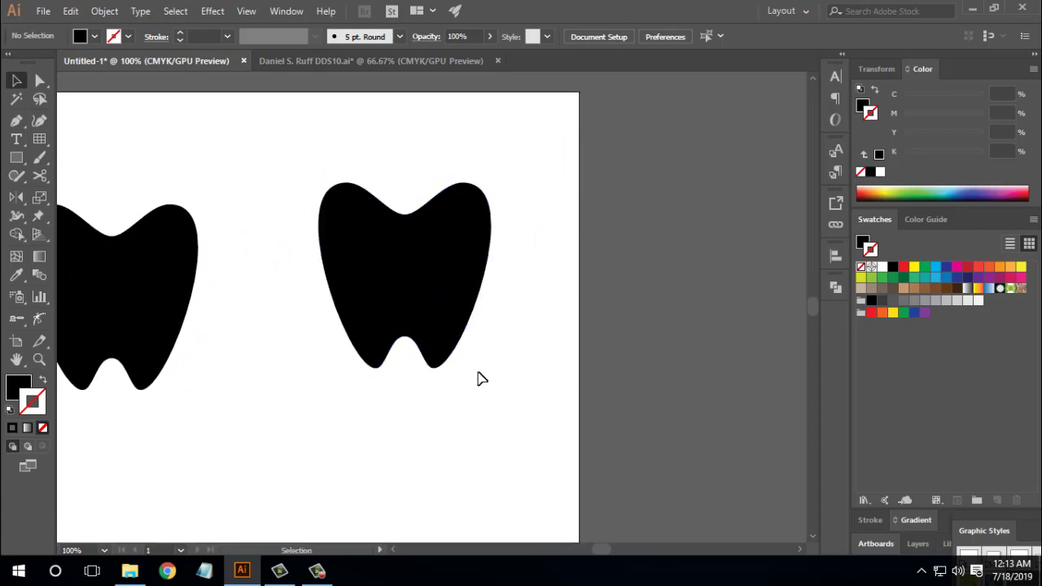
left_click(322, 273)
left_click(43, 380)
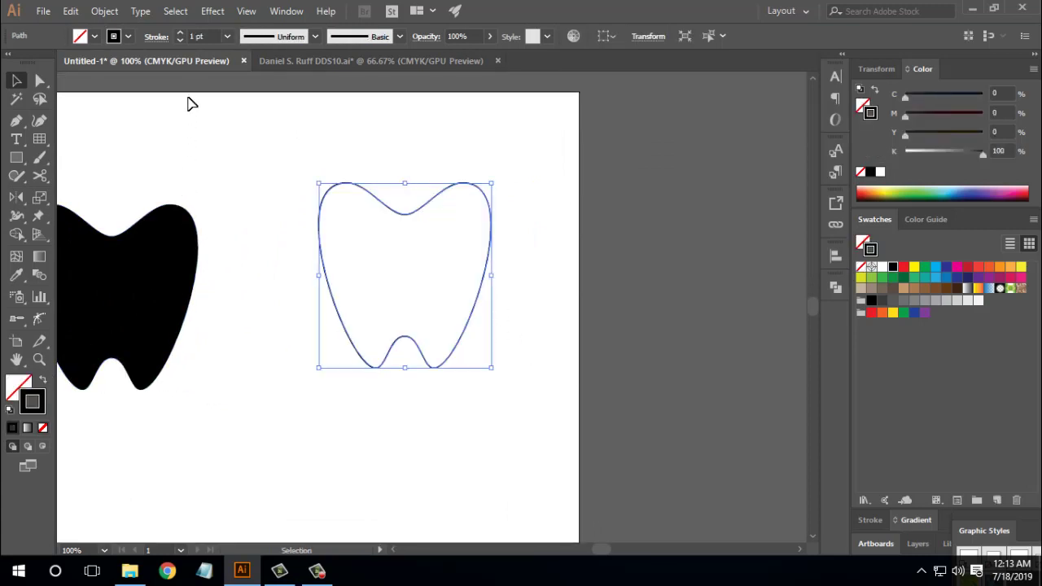
Thicken the tooth copy's outline to a stroke weight of 19 pt and deselect it.
left_click(204, 36)
scroll(204, 36, "up", 1)
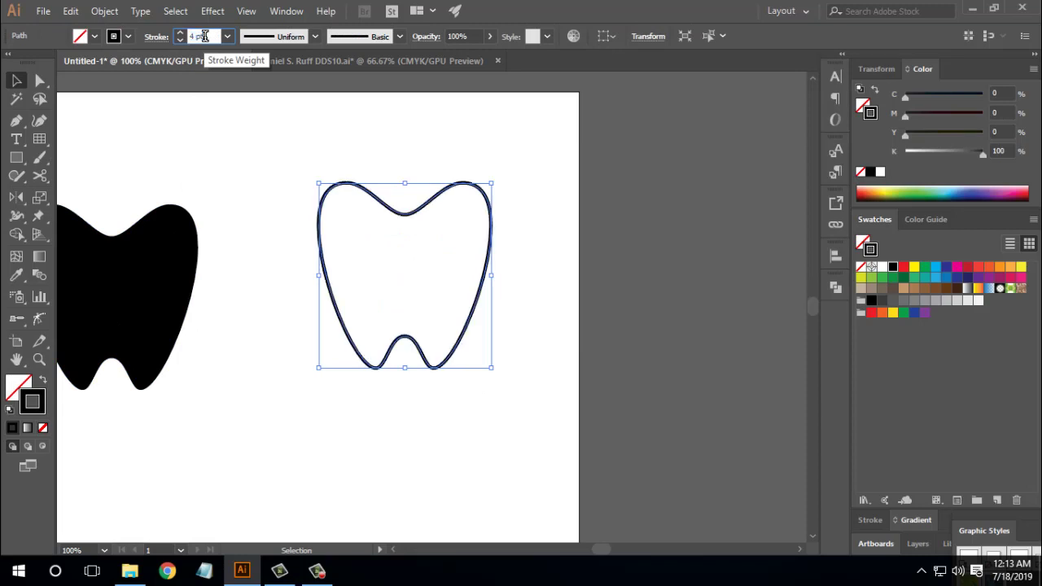
scroll(205, 36, "up", 1)
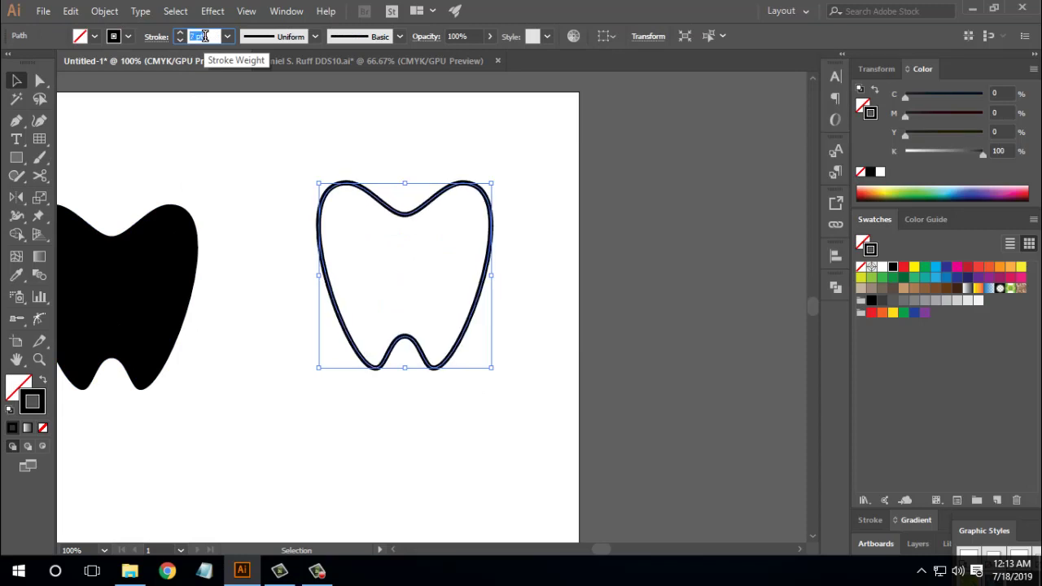
scroll(204, 36, "up", 6)
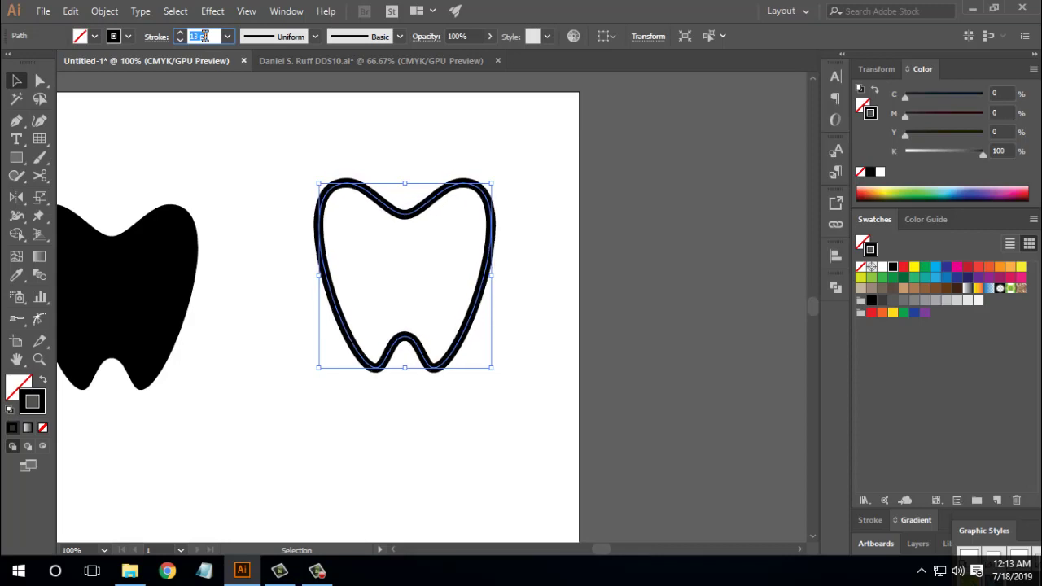
scroll(205, 36, "up", 7)
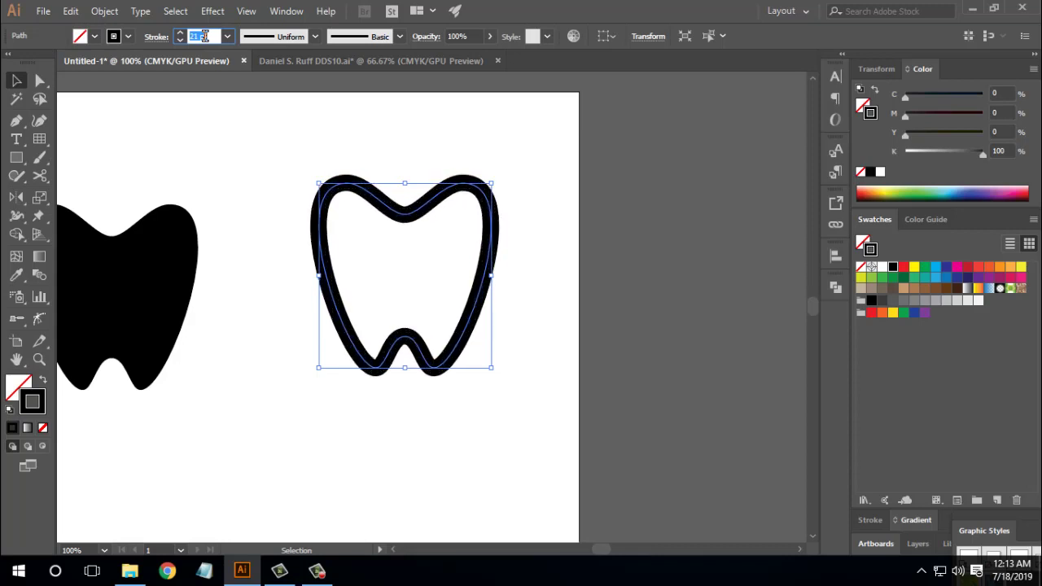
scroll(204, 35, "down", 2)
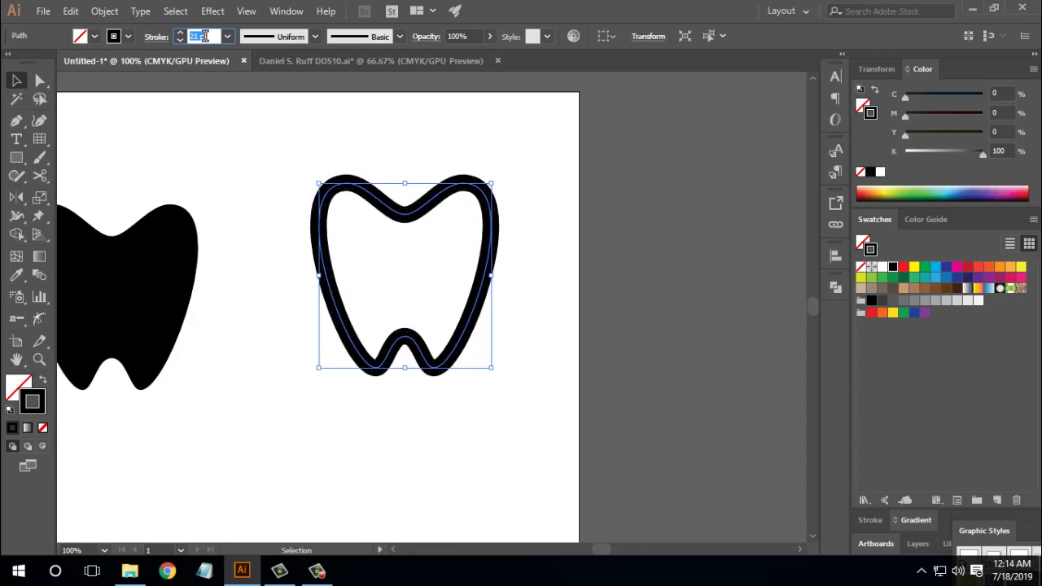
left_click(241, 169)
left_click(340, 225)
left_click(159, 172)
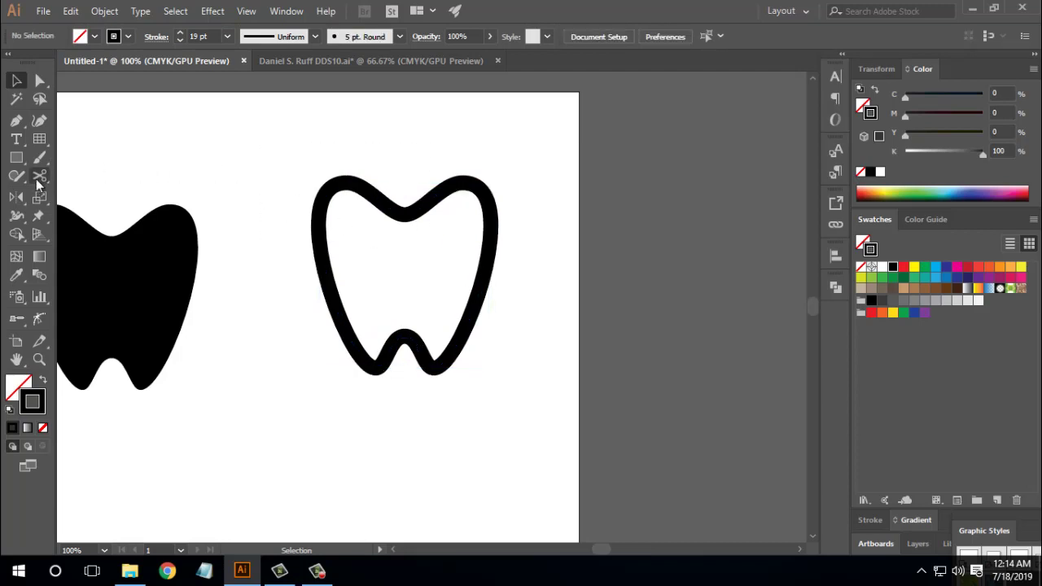
Cut the thick tooth outline with the Scissors tool at the upper right side and just above the right root tip.
left_click(39, 175)
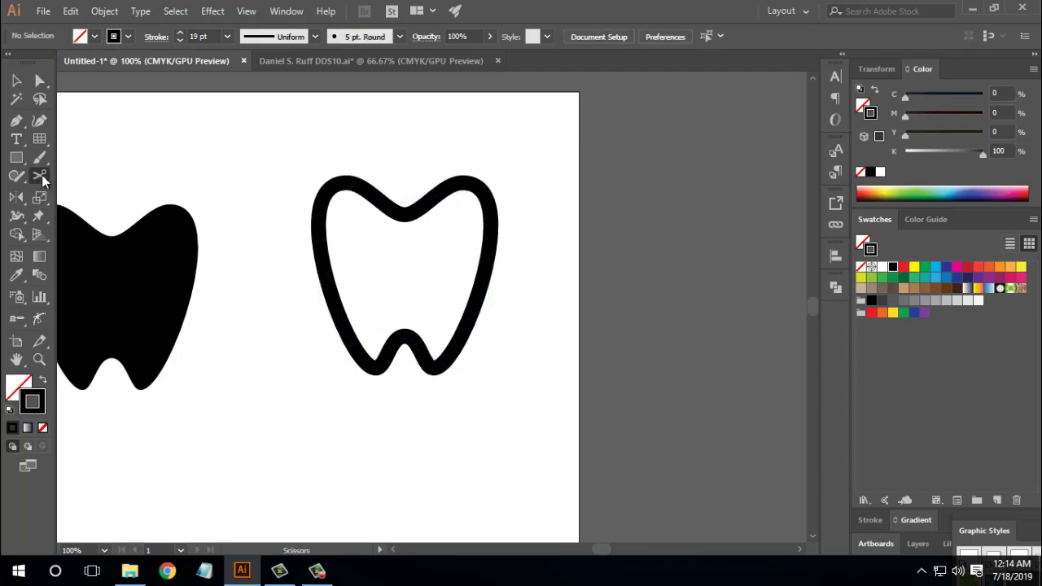
left_click(492, 235)
left_click(453, 352)
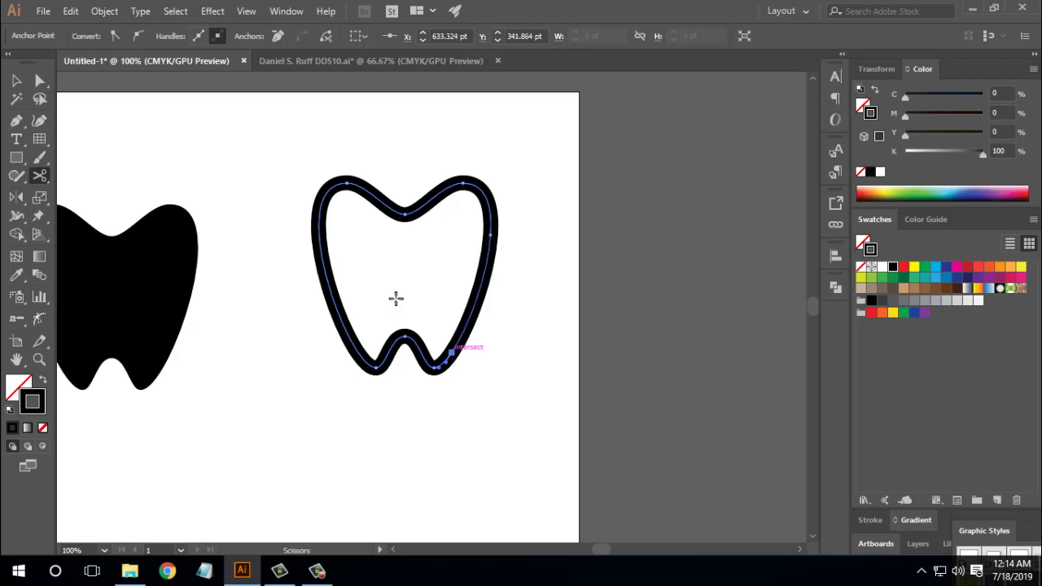
Move the cut right-side segment away from the tooth outline, to its right.
left_click(16, 80)
left_click(319, 236)
left_click(569, 309)
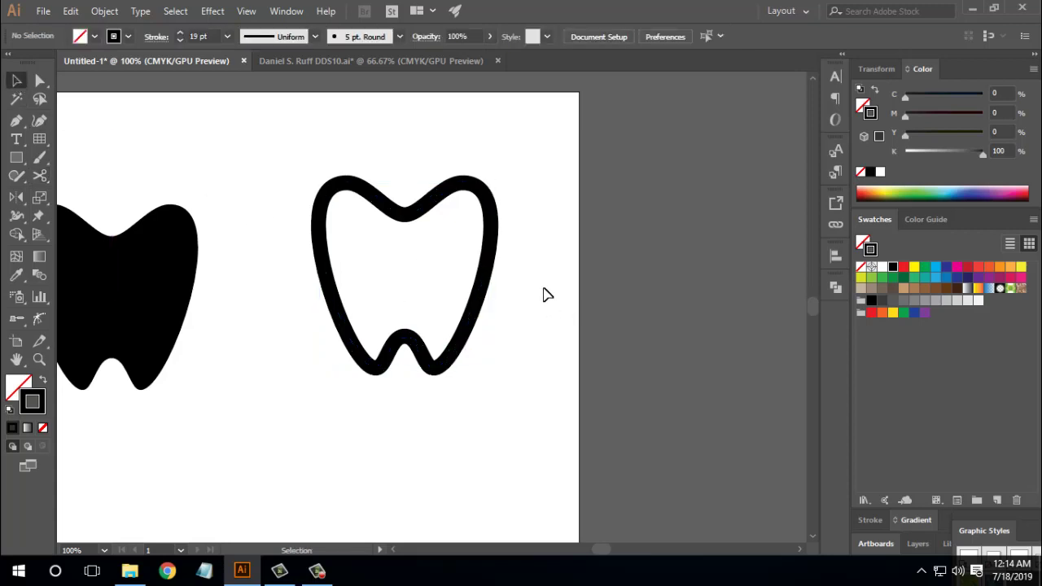
left_click(456, 330)
left_click_drag(481, 306, 555, 312)
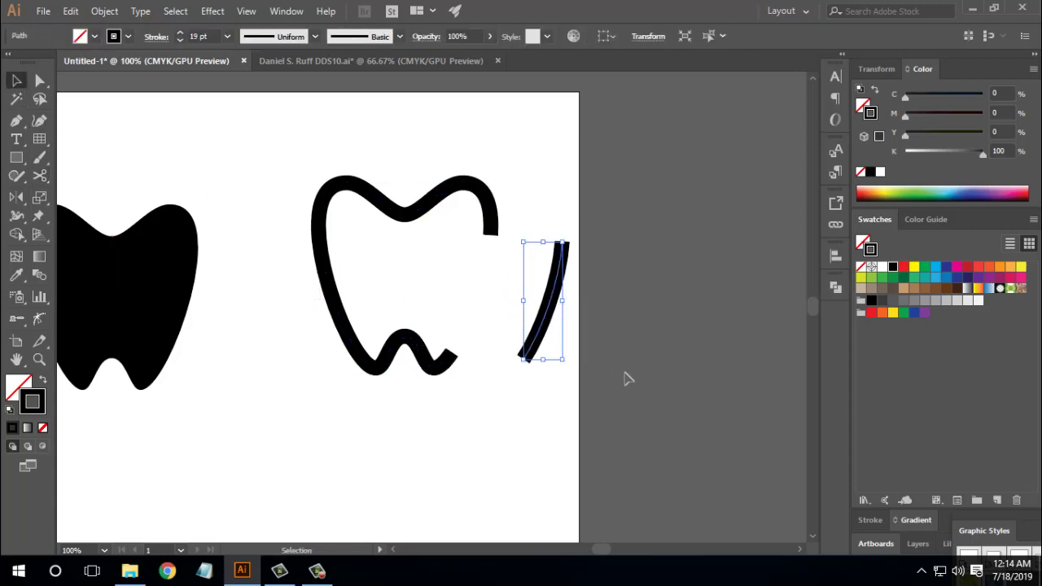
Delete the detached right-side segment and apply the lens-shaped width profile, tapered at both ends, to the open tooth outline.
key("Delete")
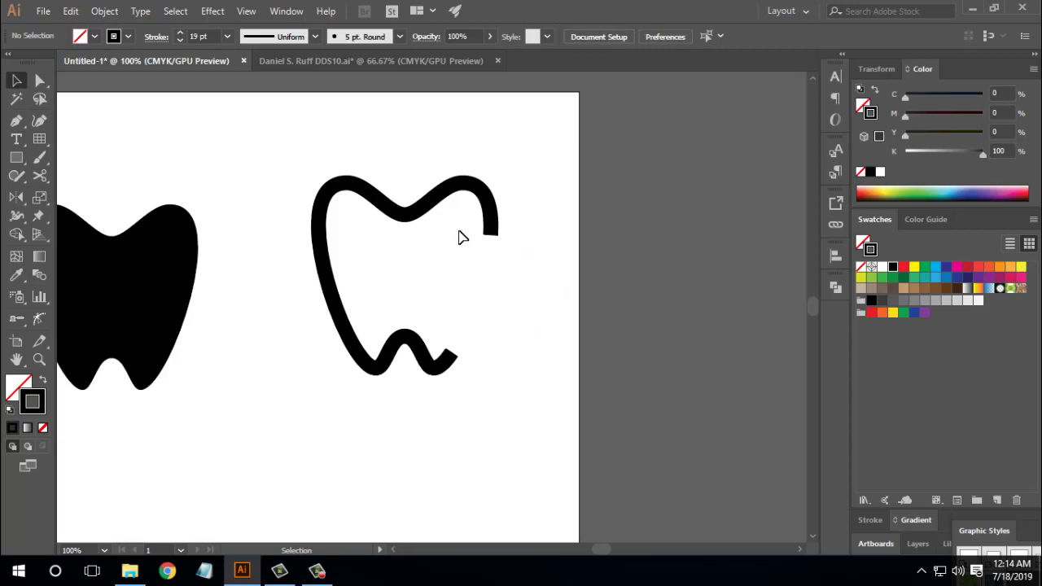
left_click(456, 259)
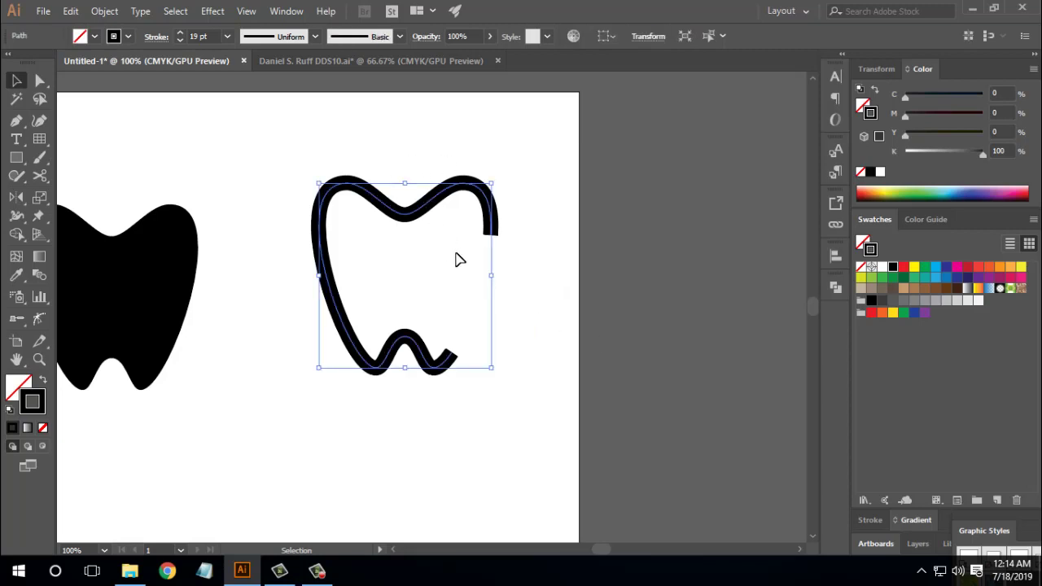
left_click(279, 39)
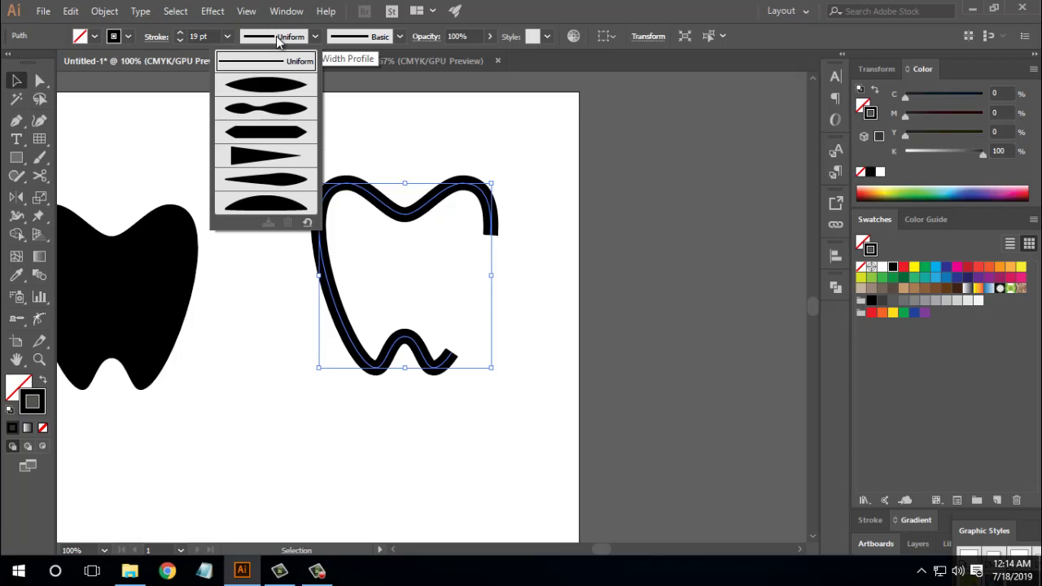
left_click(278, 92)
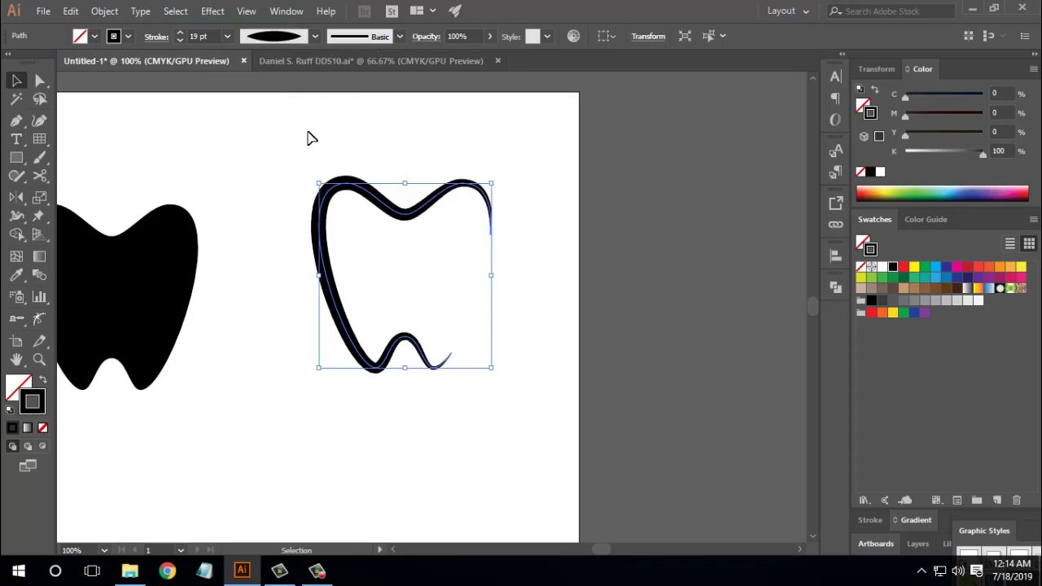
Move the tapered tooth outline slightly to the right and deselect it.
left_click(436, 312)
left_click_drag(407, 216, 427, 220)
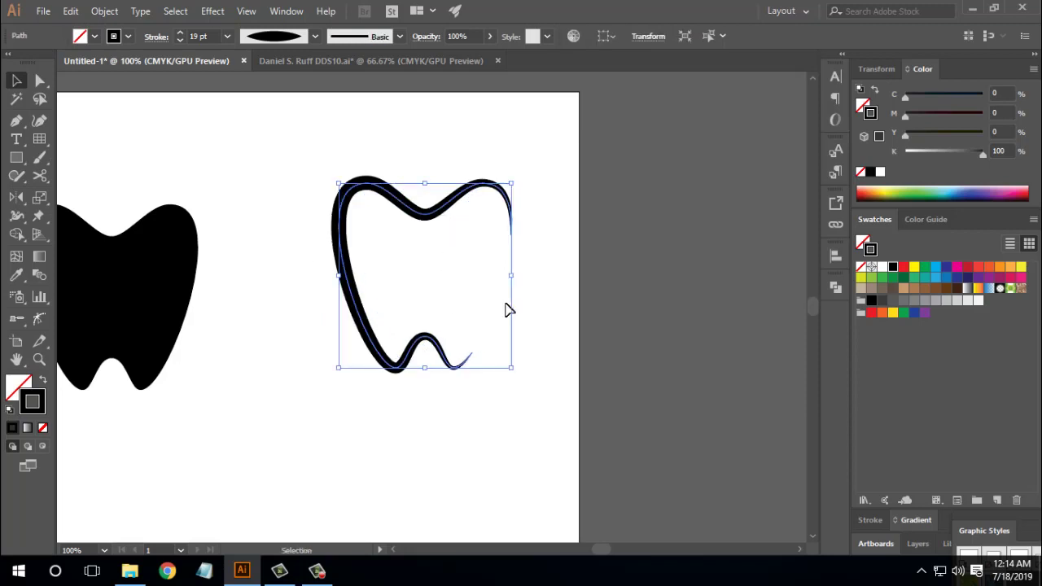
left_click(565, 337)
Try scaling the tapered tooth outline down slightly, and undo the scaling.
key("ctrl+minus")
key("ctrl+minus")
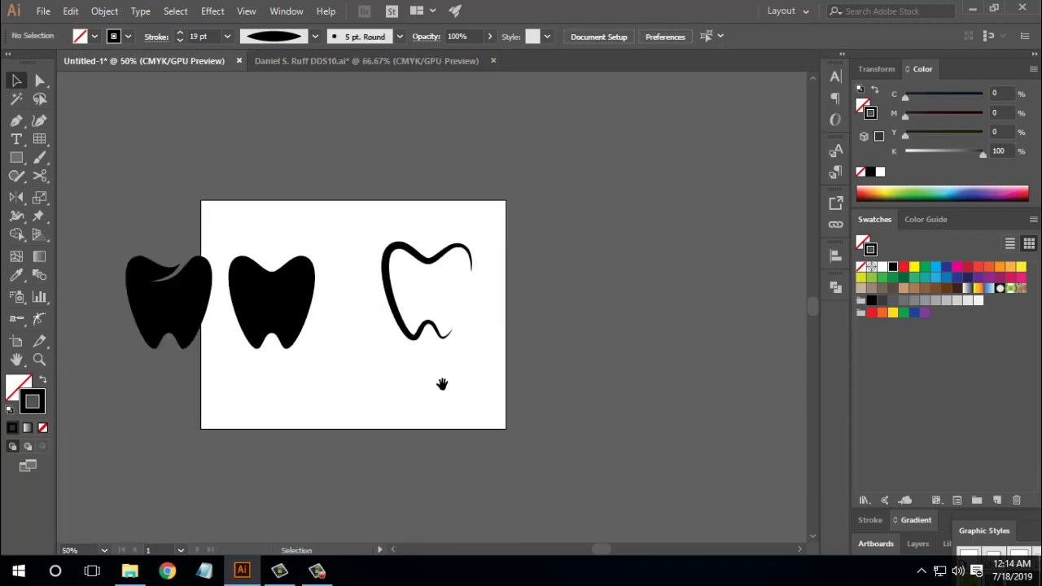
left_click_drag(442, 383, 458, 372)
left_click(437, 337)
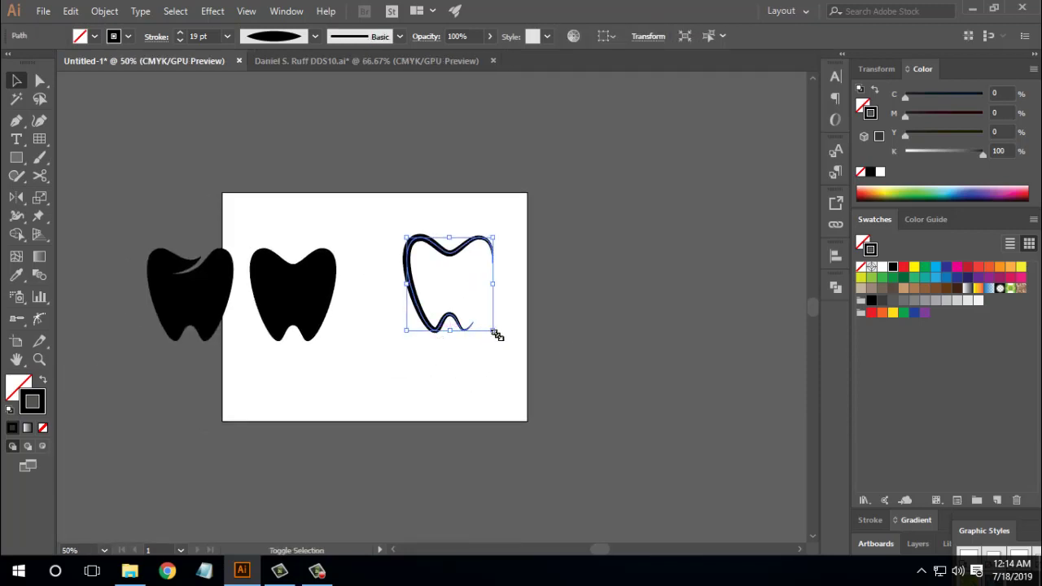
left_click_drag(496, 333, 492, 329)
left_click(559, 239)
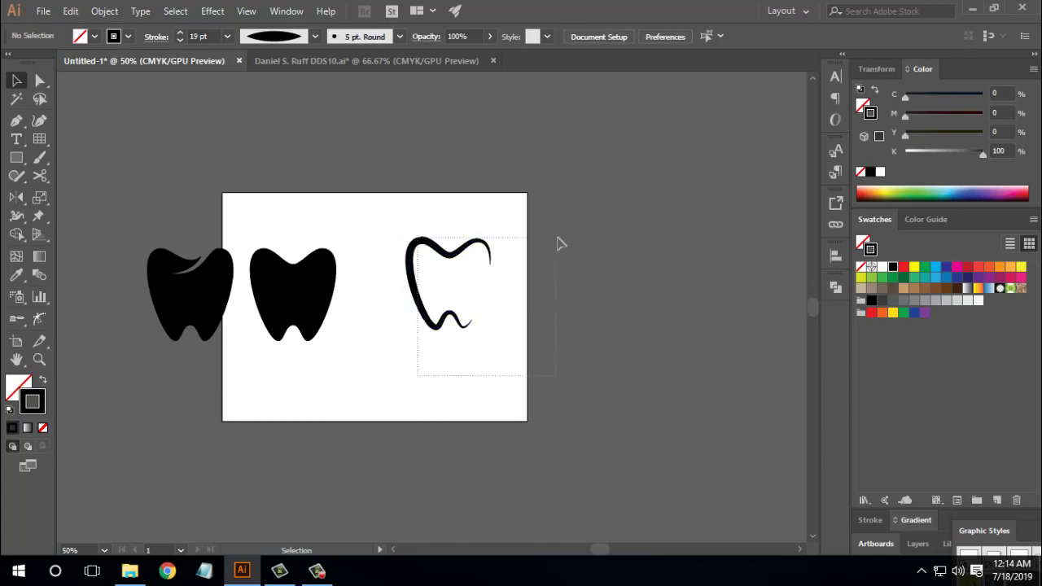
key("ctrl+z")
key("ctrl+plus")
key("ctrl+plus")
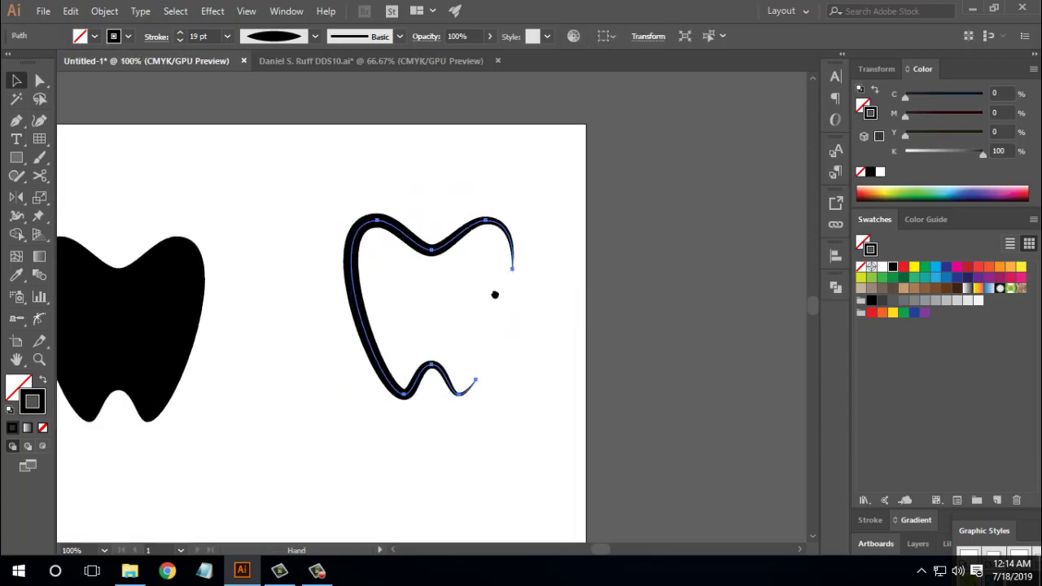
Expand the appearance of the tapered tooth outline to turn its stroke into a filled shape, and deselect it.
left_click(574, 338)
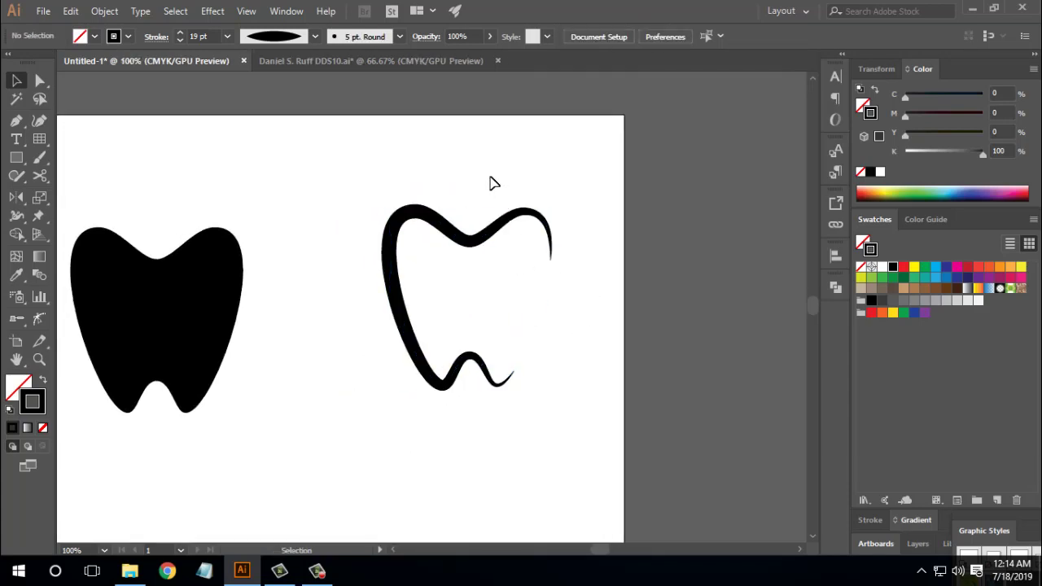
left_click(390, 303)
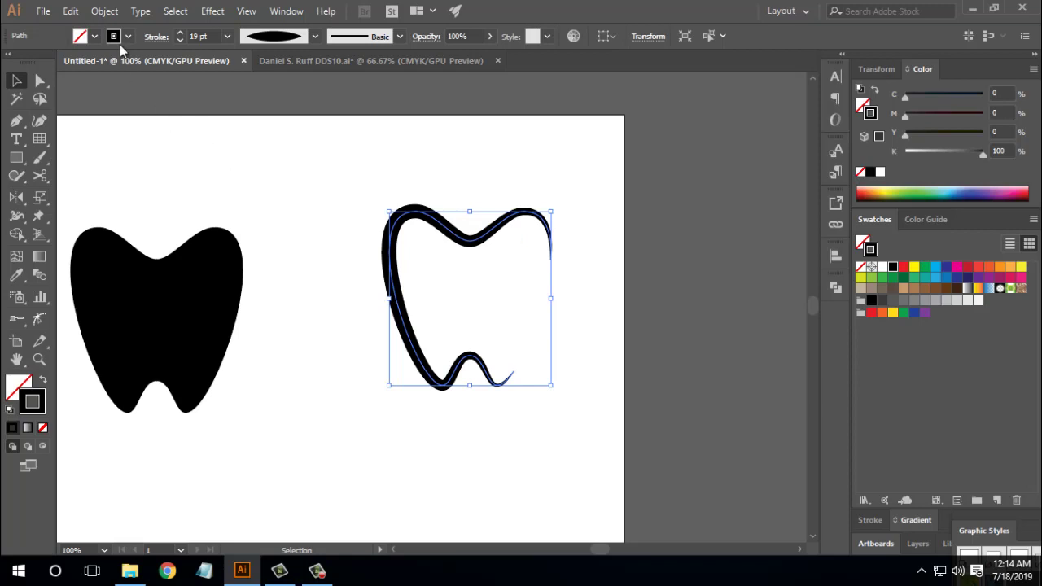
left_click(106, 11)
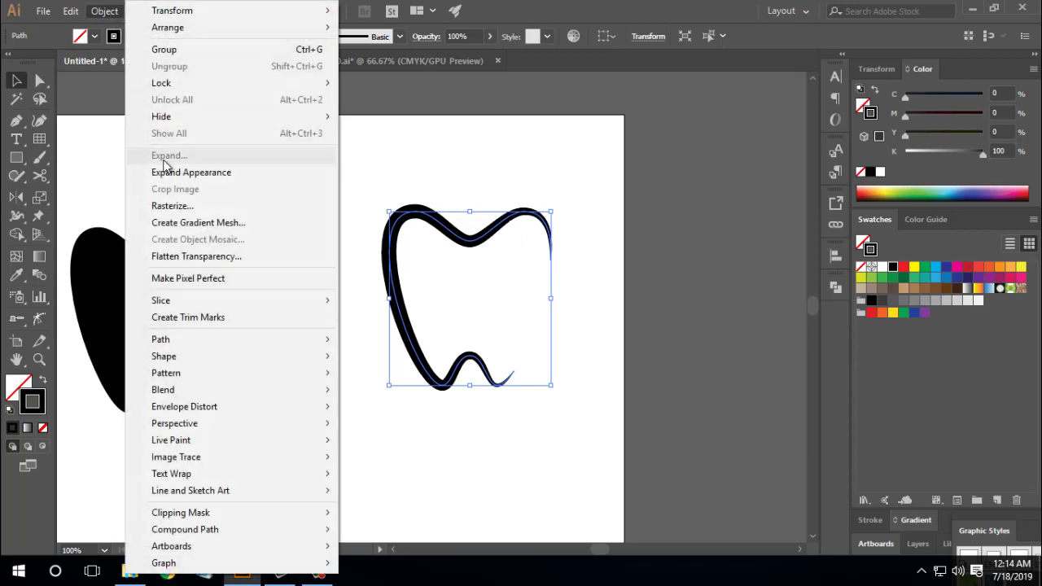
left_click(204, 179)
left_click(473, 279)
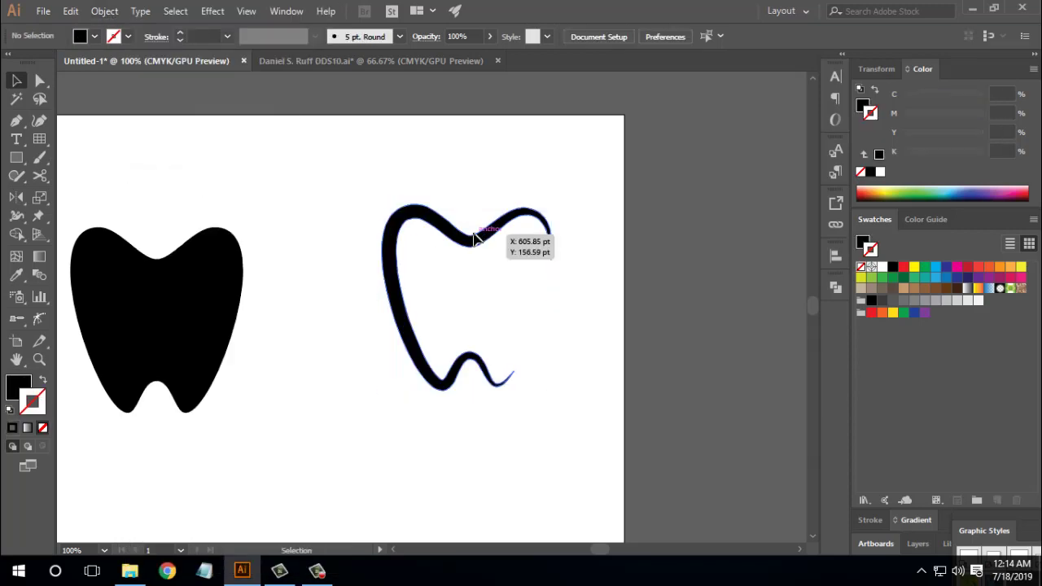
Move the expanded tooth outline to the left and scale it down proportionally.
left_click_drag(475, 237, 441, 237)
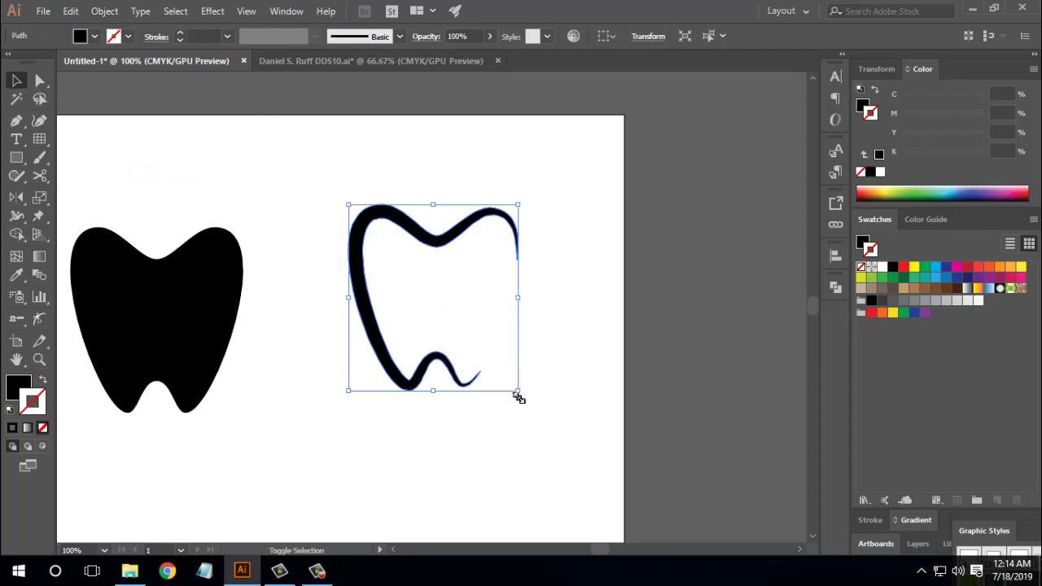
left_click_drag(517, 392, 501, 371)
left_click(540, 418)
left_click_drag(540, 417, 540, 399)
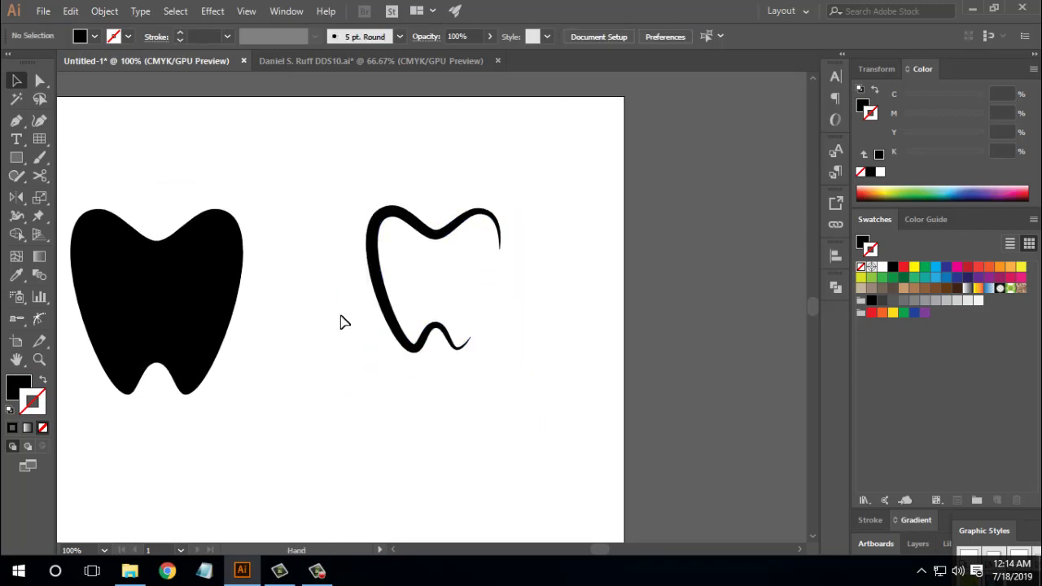
left_click(34, 157)
left_click(47, 157)
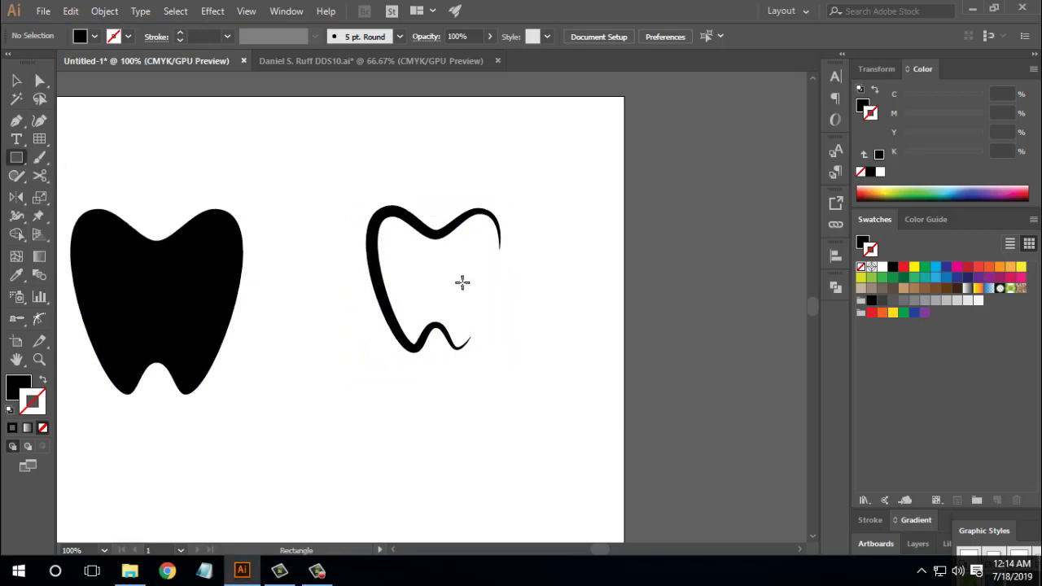
left_click_drag(421, 251, 624, 314)
left_click(17, 79)
Reposition the solid tooth farther right and higher on the artboard, nearer to the open tooth outline.
left_click(360, 234)
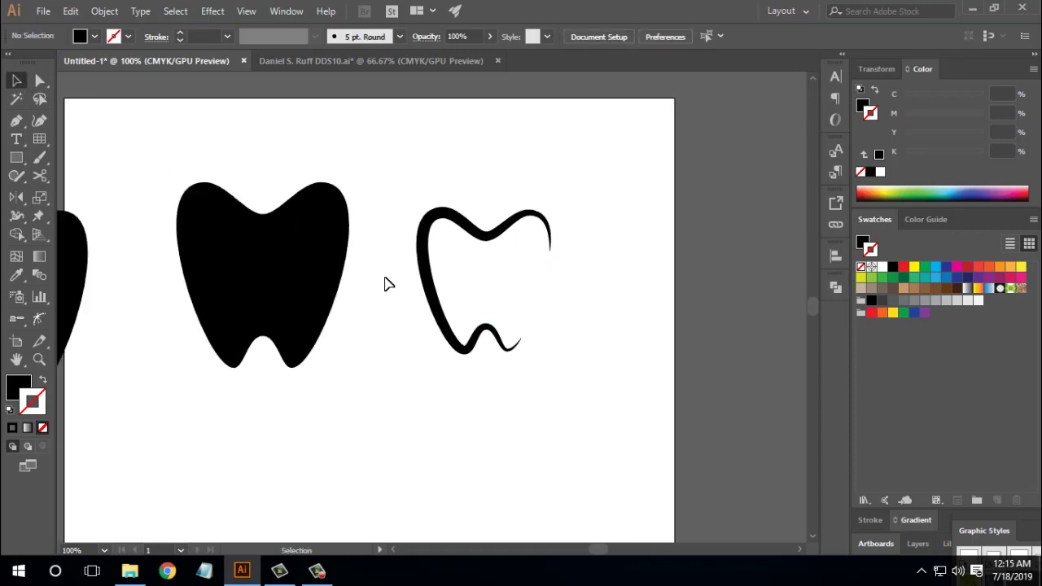
left_click_drag(279, 275, 289, 265)
left_click(439, 381)
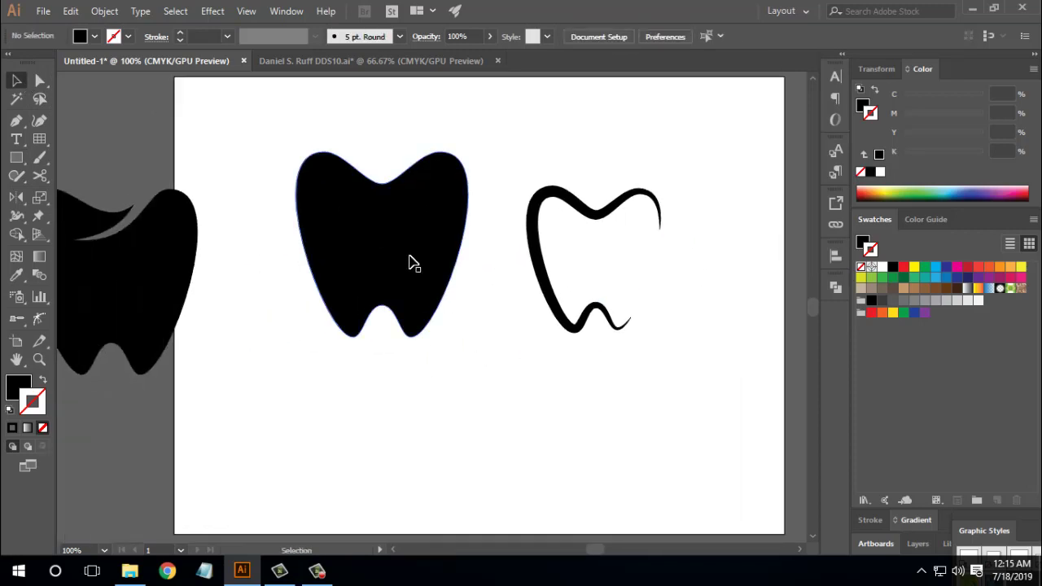
key("ctrl+z")
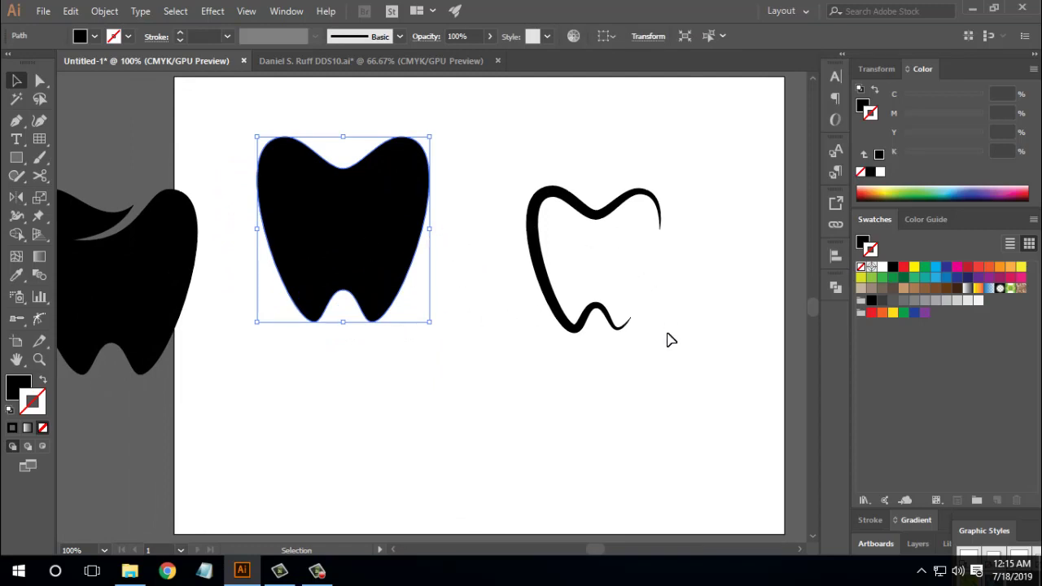
left_click(519, 363)
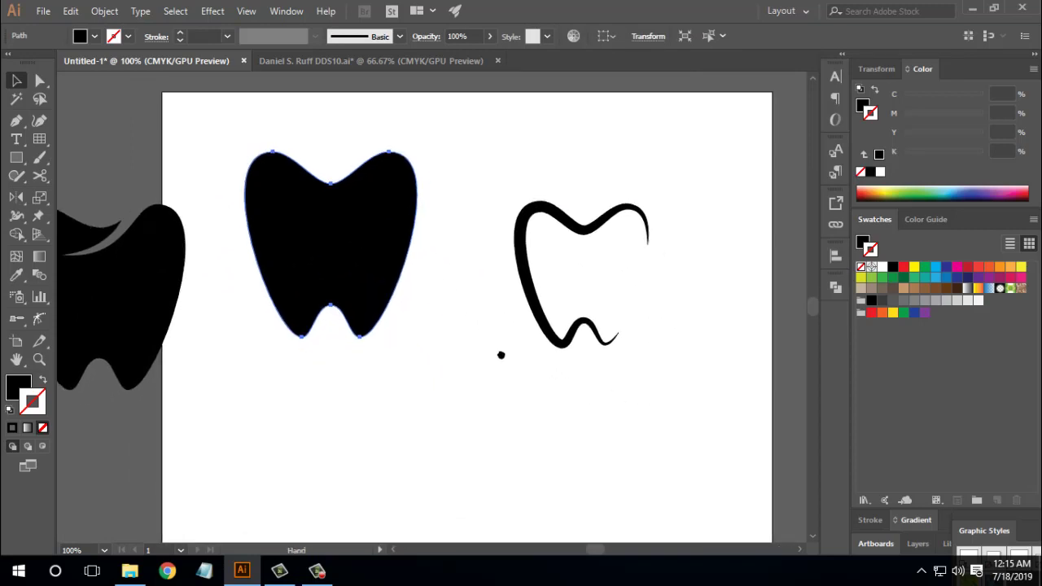
left_click(477, 349)
left_click_drag(364, 230, 385, 256)
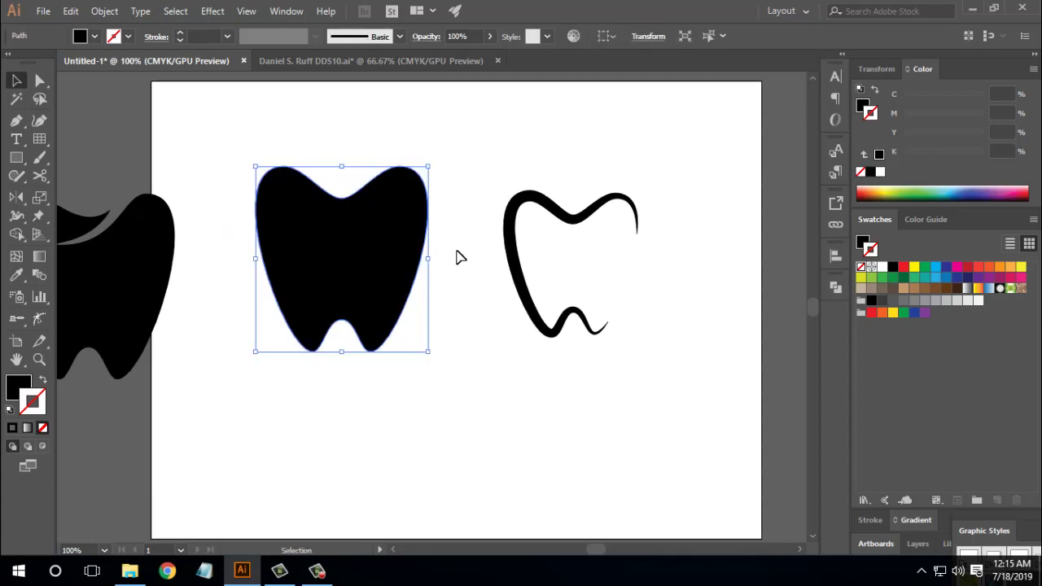
Scale the solid tooth down to about the size of the open outline and shift it closer to the outline.
left_click_drag(428, 168, 417, 179)
left_click(487, 355)
left_click_drag(467, 359, 459, 350)
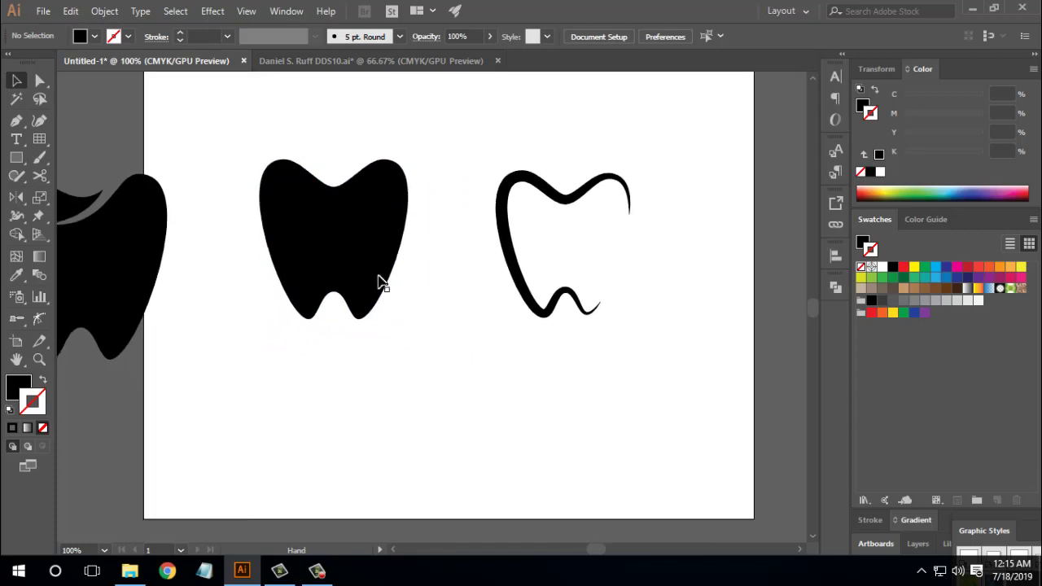
left_click_drag(379, 284, 399, 274)
left_click_drag(436, 334, 425, 324)
left_click(477, 366)
Move the open tooth outline left and slightly up, toward the solid tooth.
key("space")
mouse_move(456, 371)
left_mouse_down()
mouse_move(410, 341)
mouse_move(463, 370)
left_mouse_up()
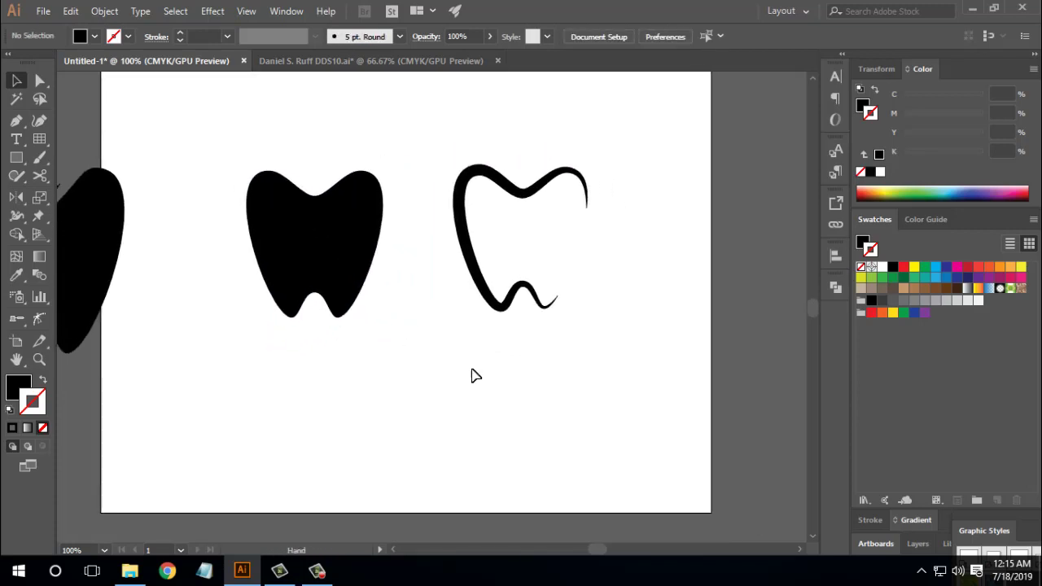
left_click(530, 199)
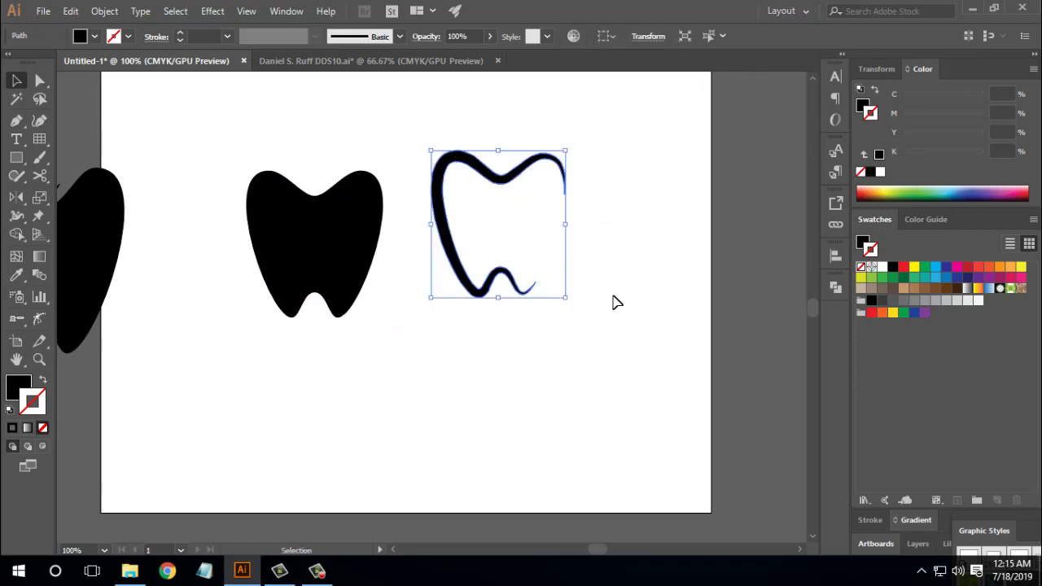
Switch to the sailboat tooth logo document and move the tooth logo up and to the left on its artboard.
left_click(372, 66)
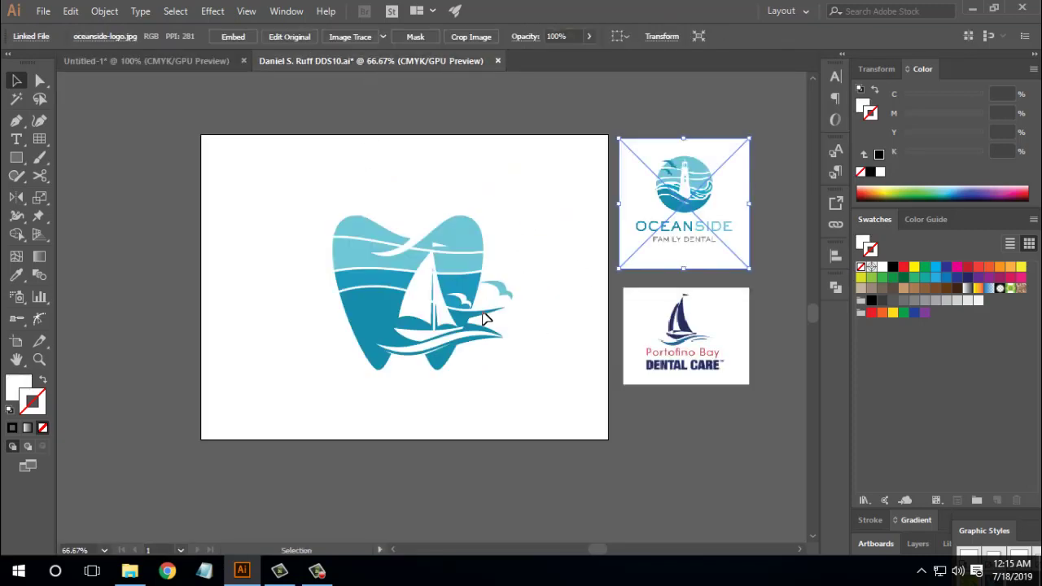
left_click_drag(468, 284, 419, 244)
left_click(530, 333)
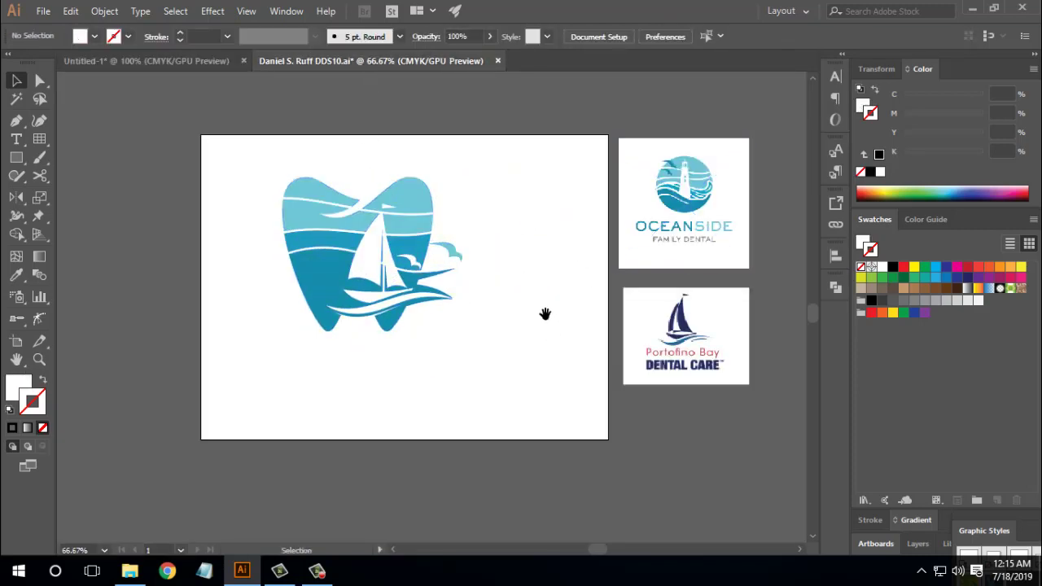
left_click_drag(546, 314, 525, 351)
left_click(410, 245)
left_click(582, 359)
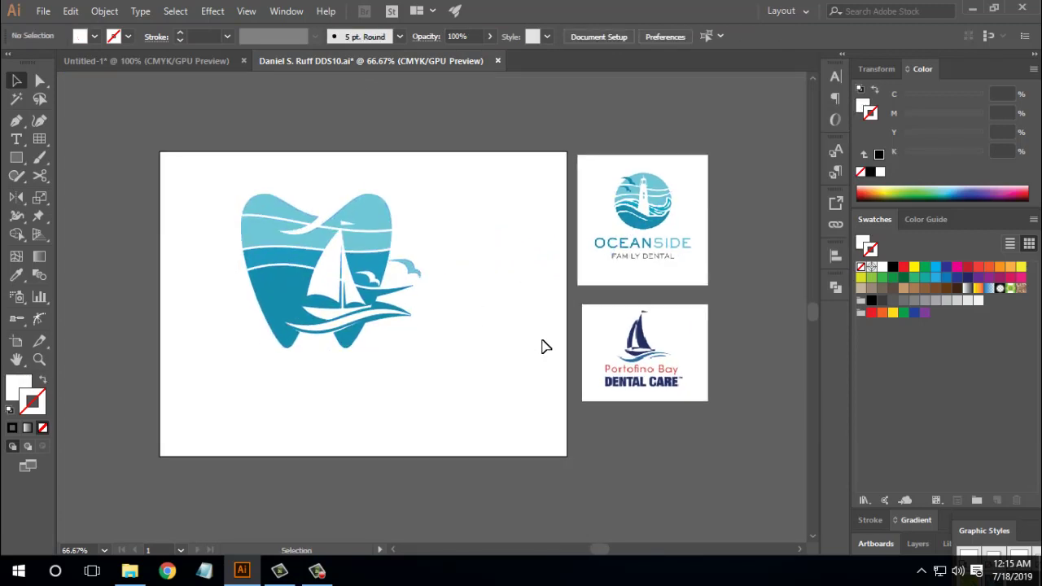
Move the Oceanside Family Dental and Portofino Bay Dental Care reference images left, up against the artboard's right edge.
left_click(659, 251)
left_click_drag(659, 236, 681, 226)
left_click(693, 372)
left_click_drag(693, 372, 679, 368)
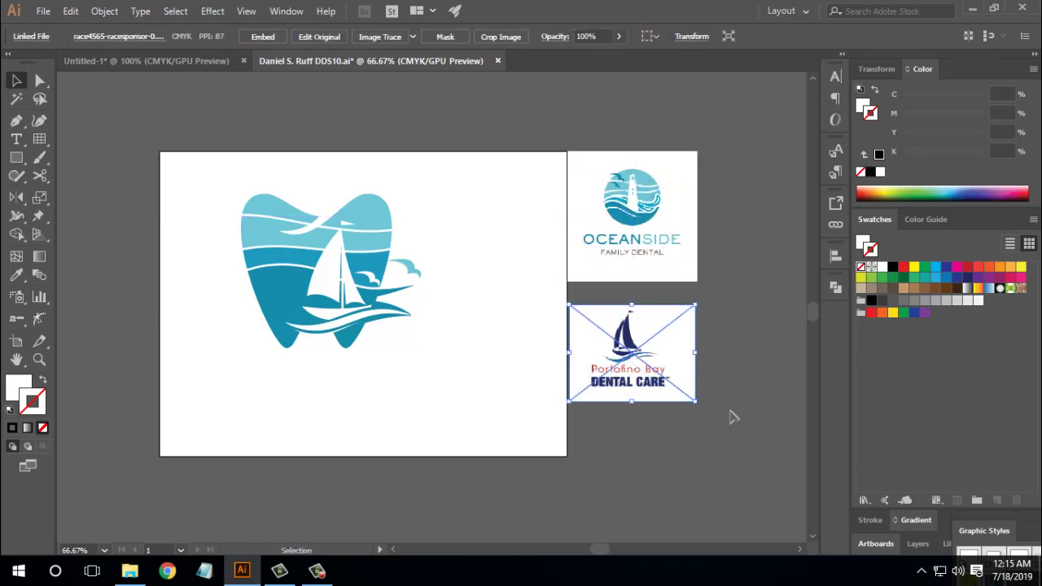
left_click(734, 415)
Move the Portofino Bay Dental Care image up to sit just below the Oceanside image, against the artboard's edge, and deselect it.
key("ctrl+equal")
key("ctrl+equal")
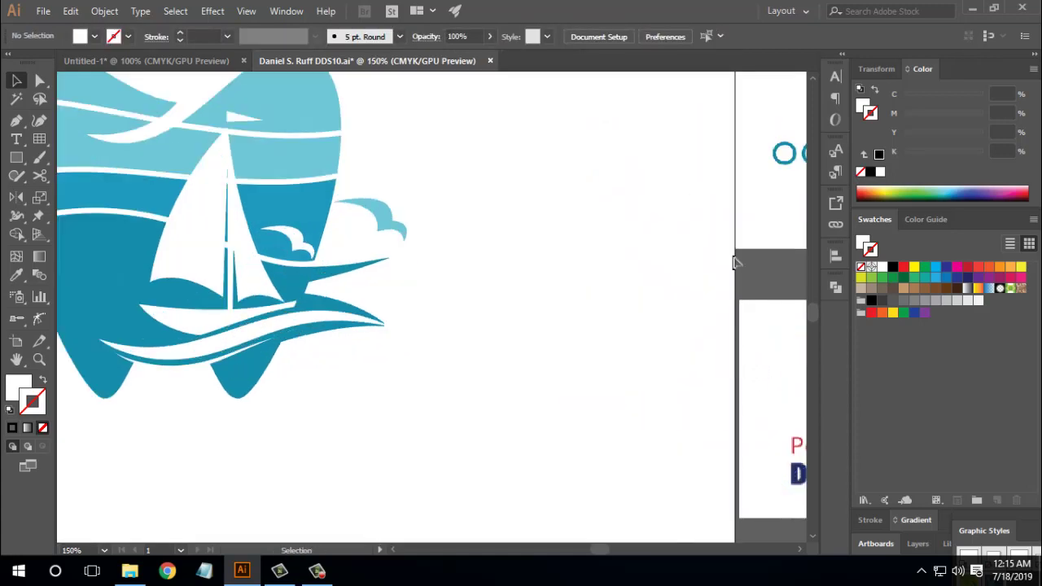
left_click_drag(733, 263, 359, 350)
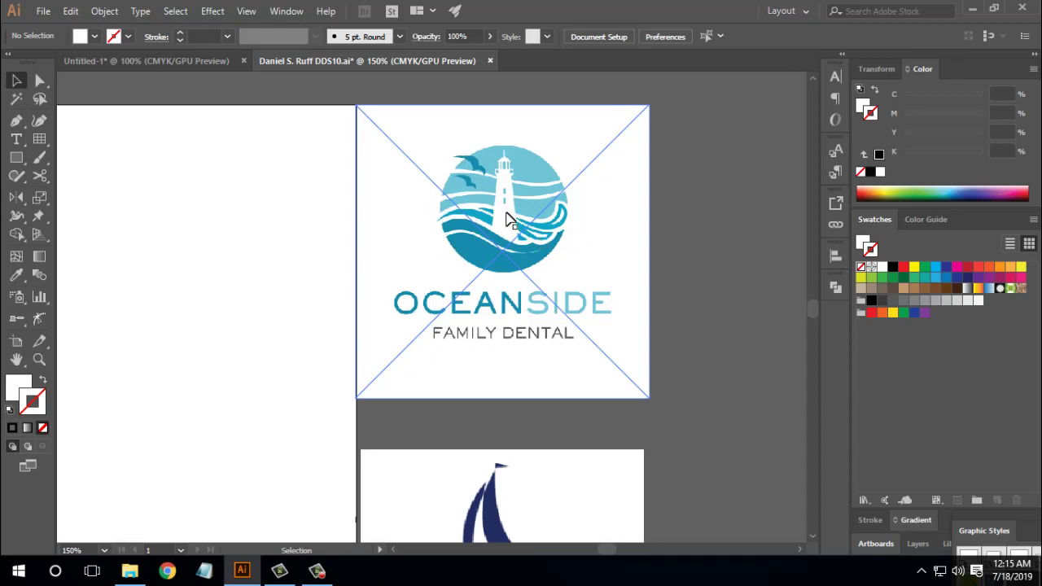
scroll(509, 216, "down", 3)
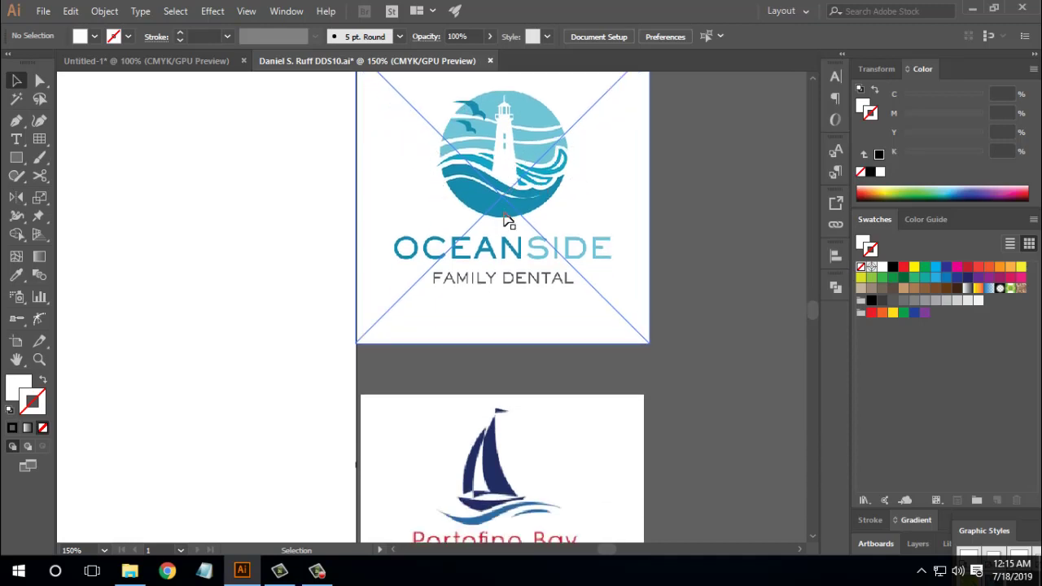
scroll(505, 196, "up", 1)
scroll(506, 193, "down", 3)
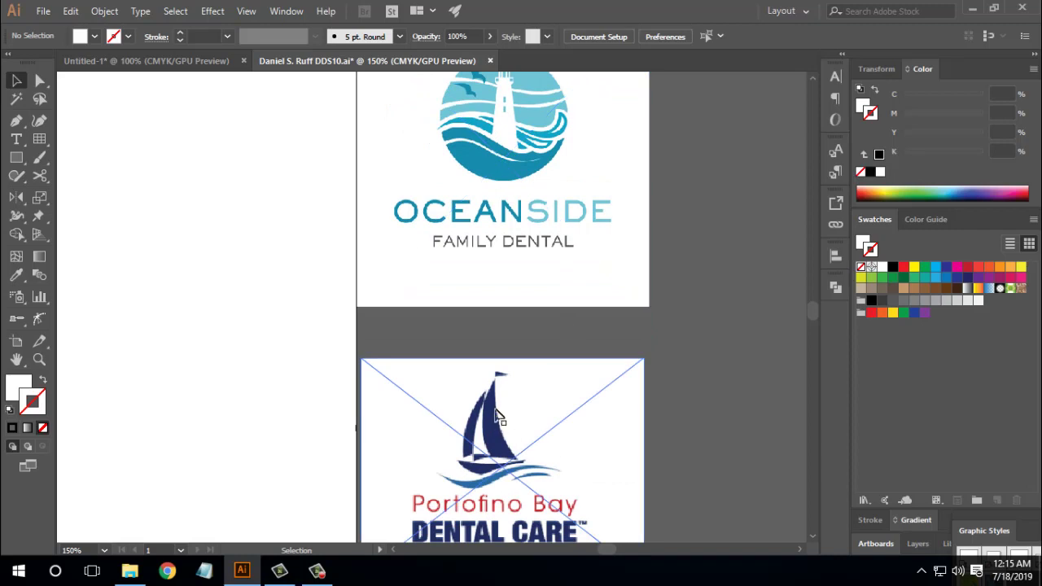
left_click_drag(503, 420, 498, 378)
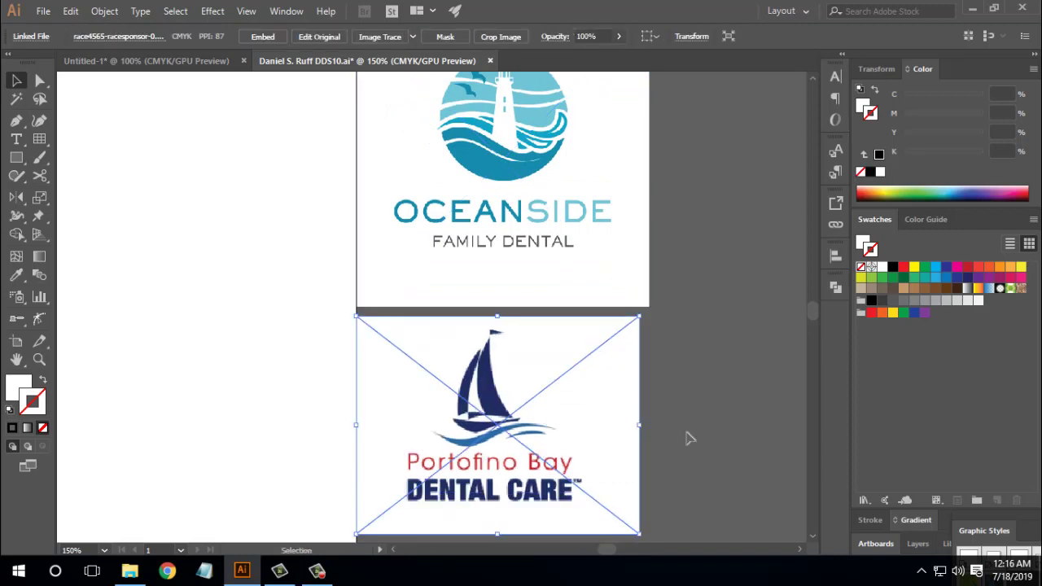
left_click(688, 435)
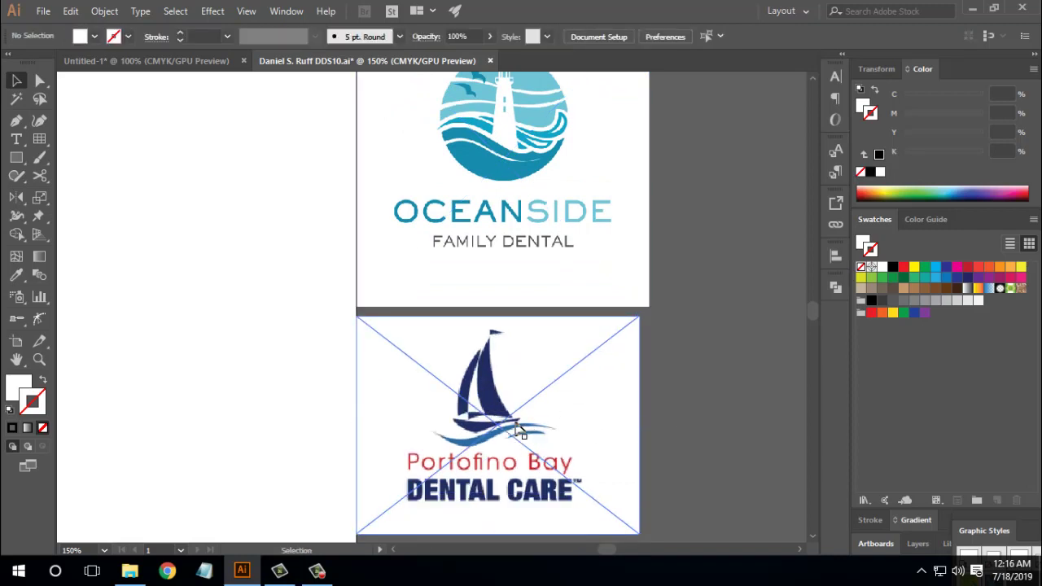
scroll(558, 326, "up", 2)
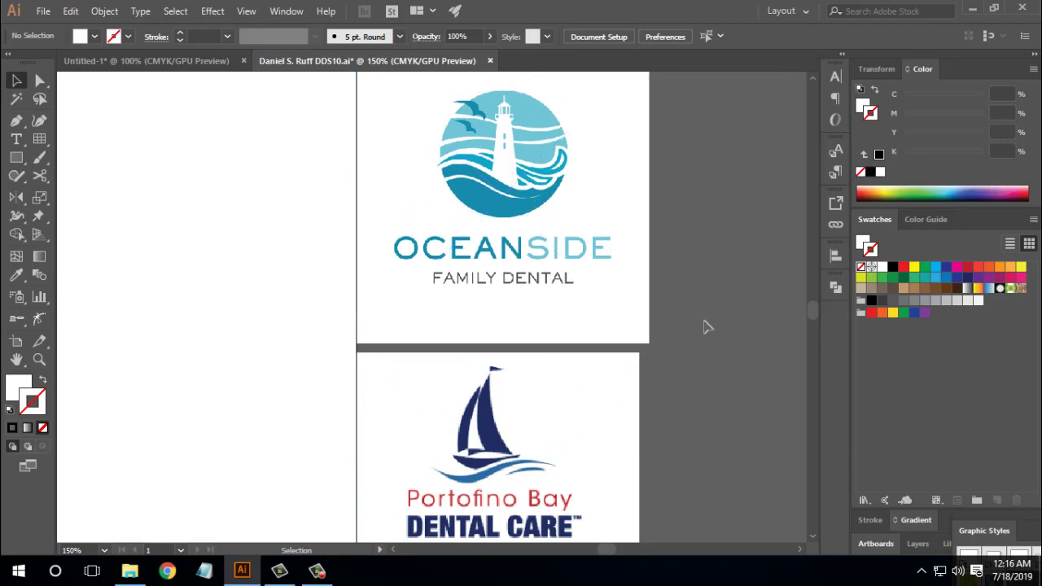
Move the sailboat tooth logo right and slightly down on its artboard, closer to the reference images, and deselect it.
scroll(708, 328, "up", 2)
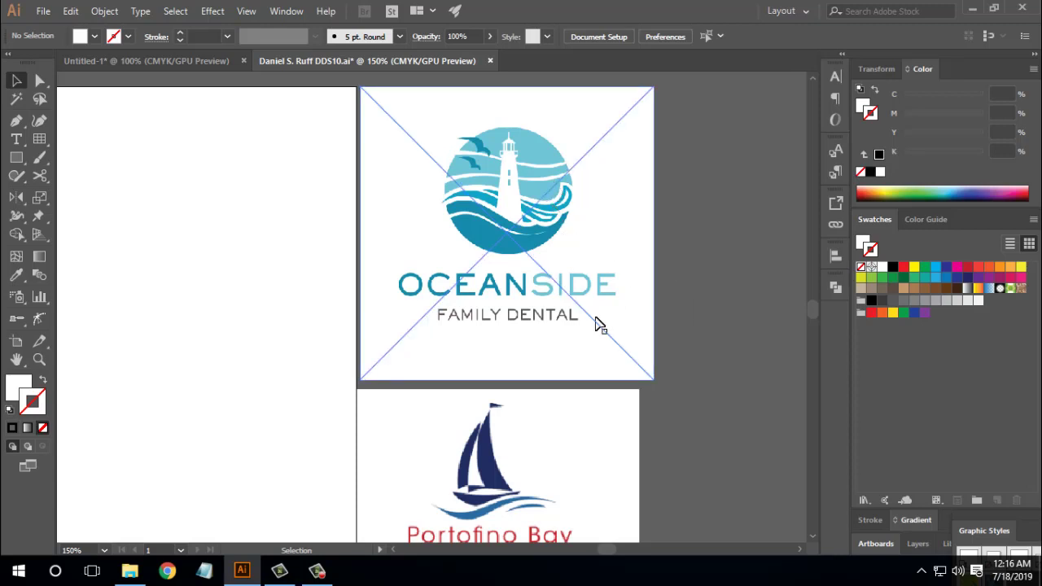
key("space")
left_click_drag(298, 263, 430, 247)
key("ctrl+minus")
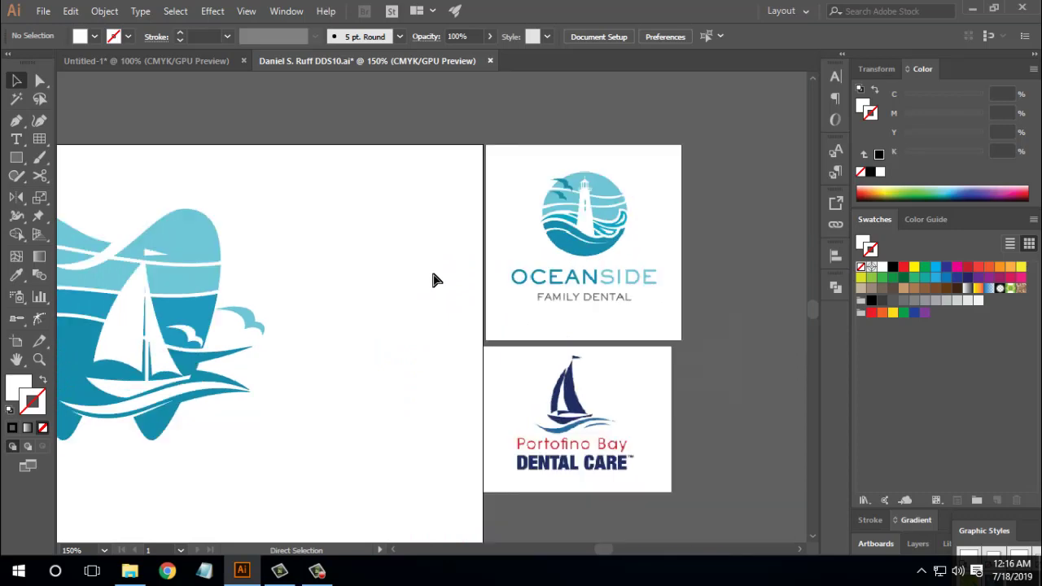
left_click_drag(369, 351, 409, 330)
left_click_drag(268, 262, 317, 262)
left_click(526, 404)
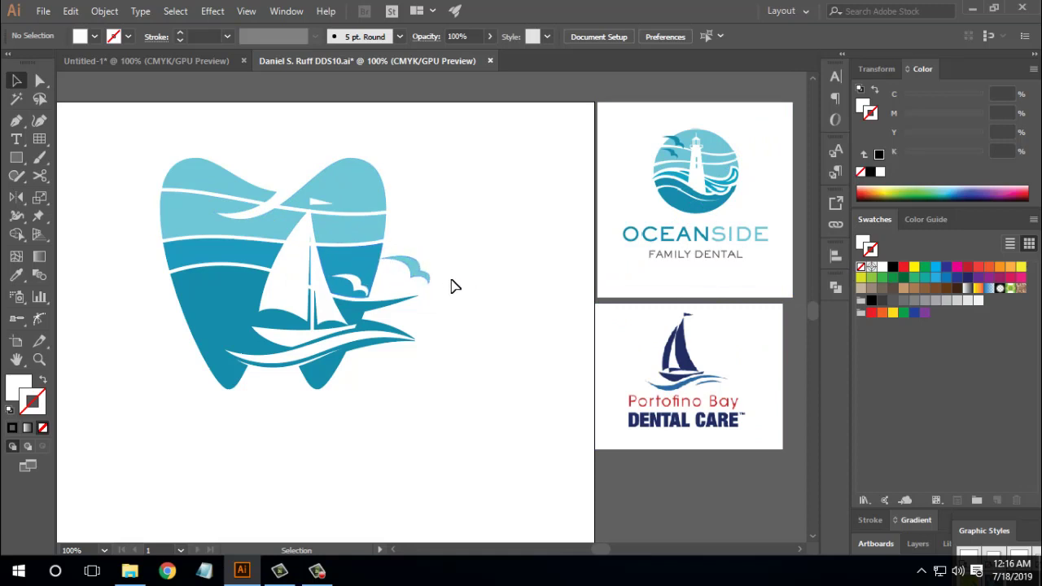
left_click_drag(358, 262, 362, 285)
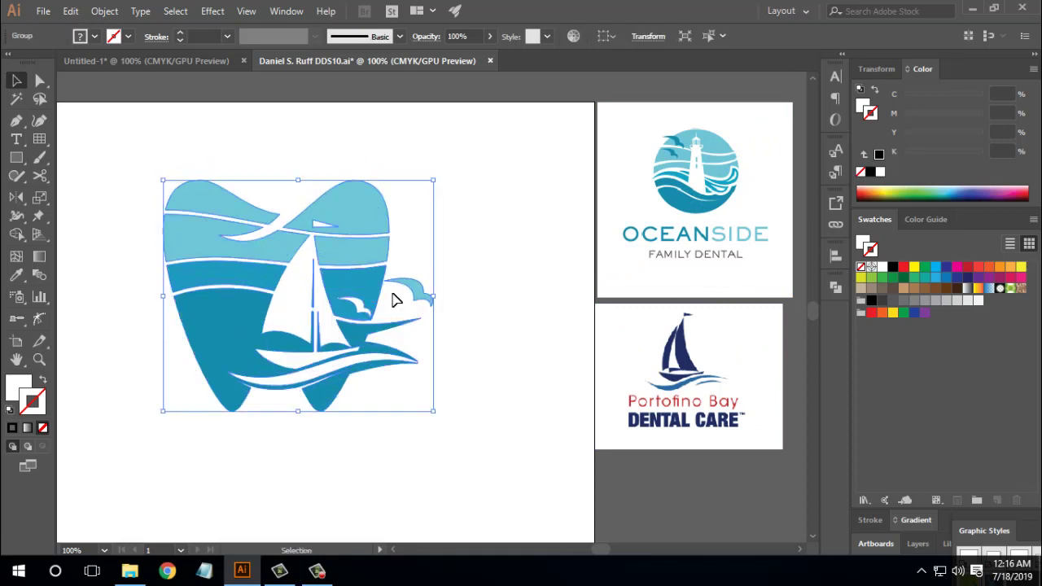
left_click(532, 354)
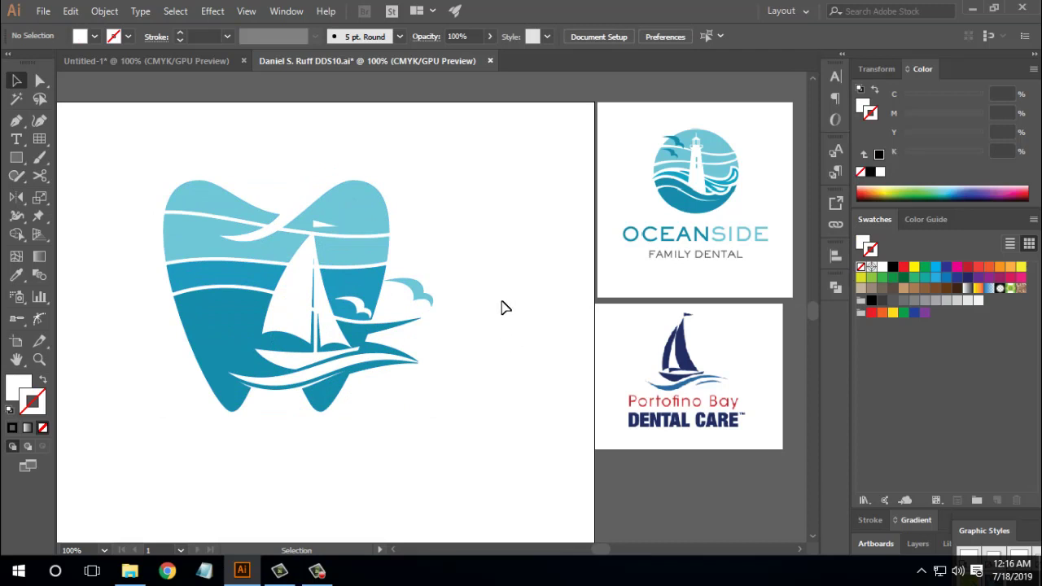
Switch to the Untitled-1 document and move the plain solid tooth up and left and the open tooth outline up on the artboard.
left_click(373, 236)
left_click(196, 70)
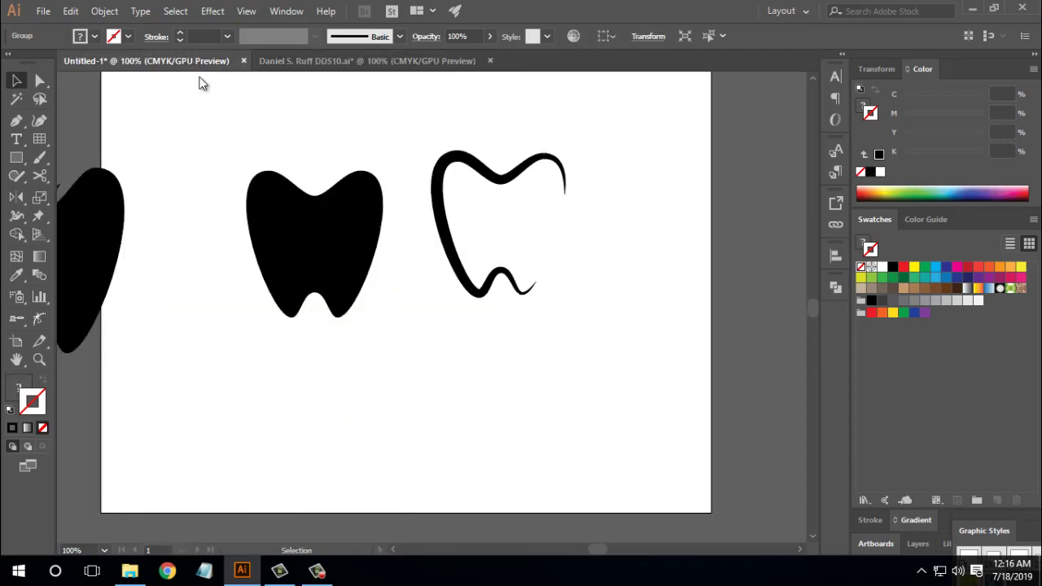
left_click(419, 349)
key("ctrl+minus")
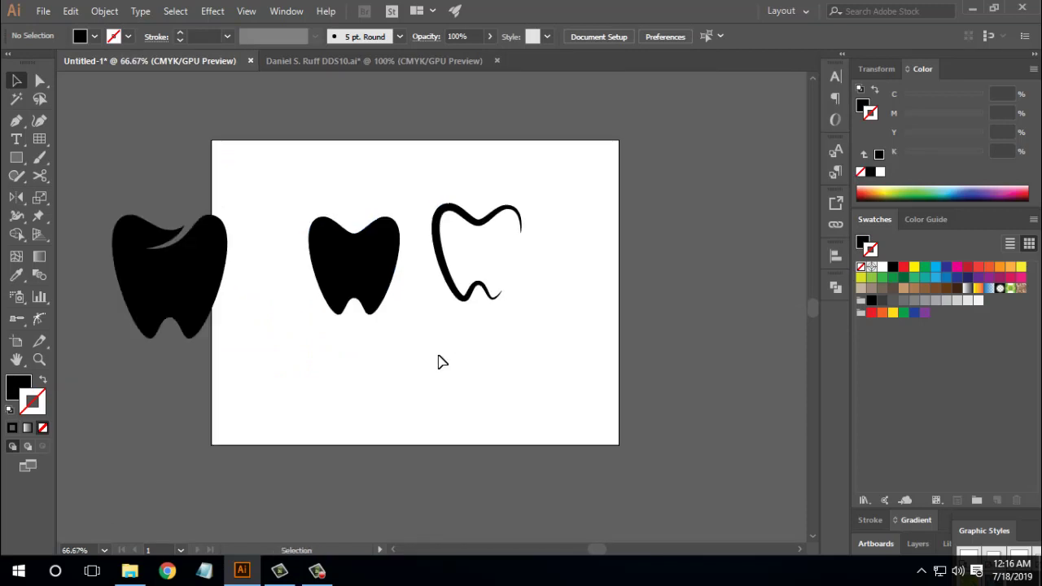
left_click_drag(420, 354, 433, 354)
left_click_drag(383, 274, 351, 226)
left_click_drag(458, 285, 453, 255)
left_click(454, 333)
Move the larger tooth with the curved cut onto the artboard, directly below the plain solid tooth, and deselect it.
left_click_drag(208, 268, 364, 341)
left_click(501, 377)
key("ctrl+1")
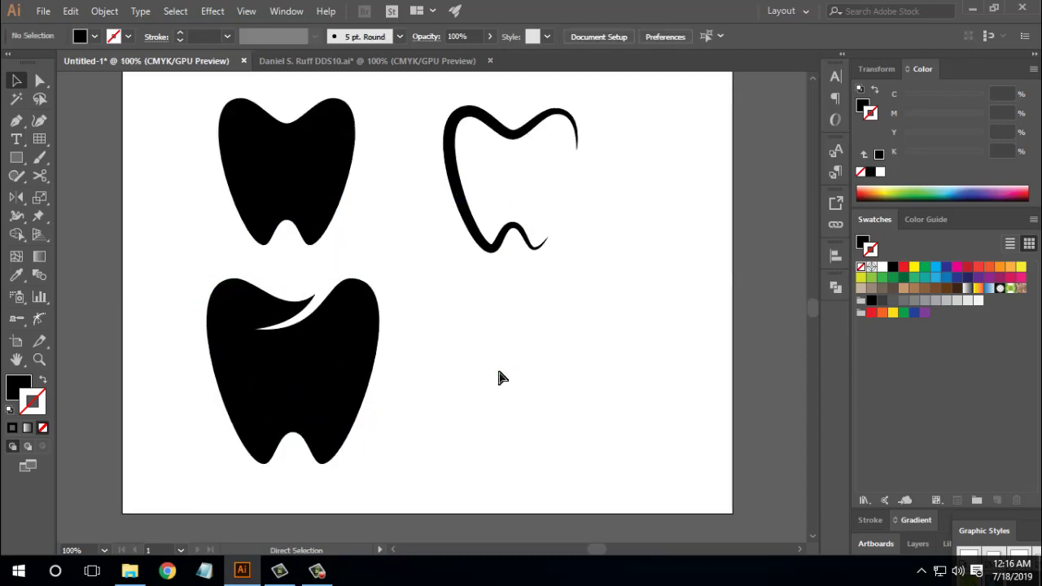
scroll(579, 310, "up", 1)
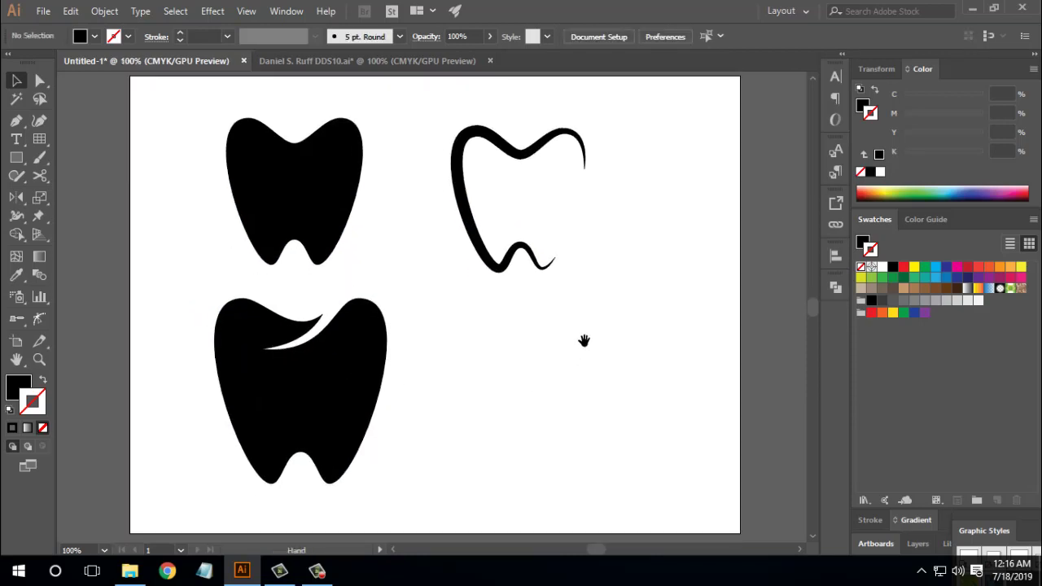
scroll(584, 294, "up", 1)
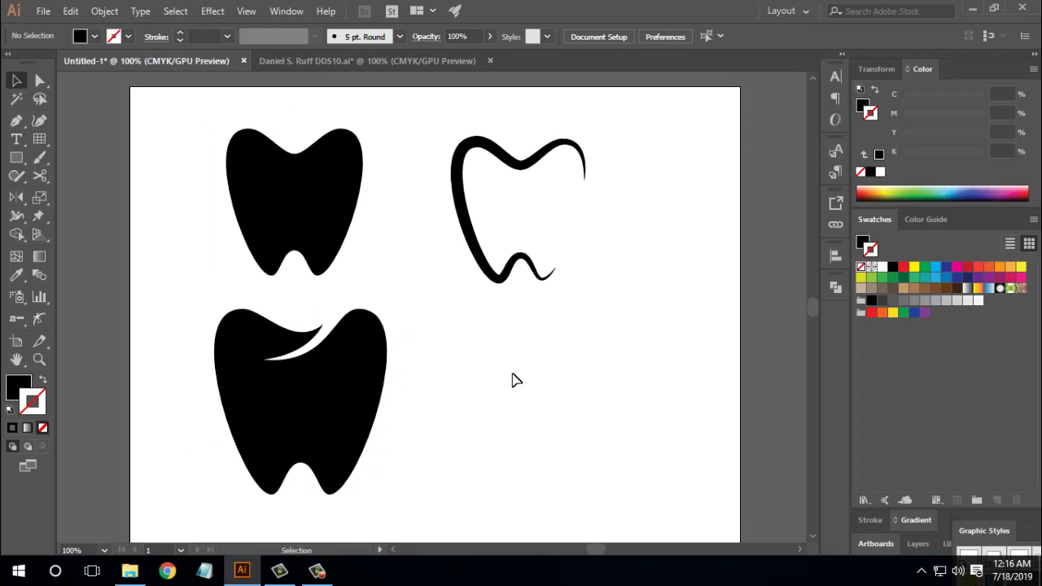